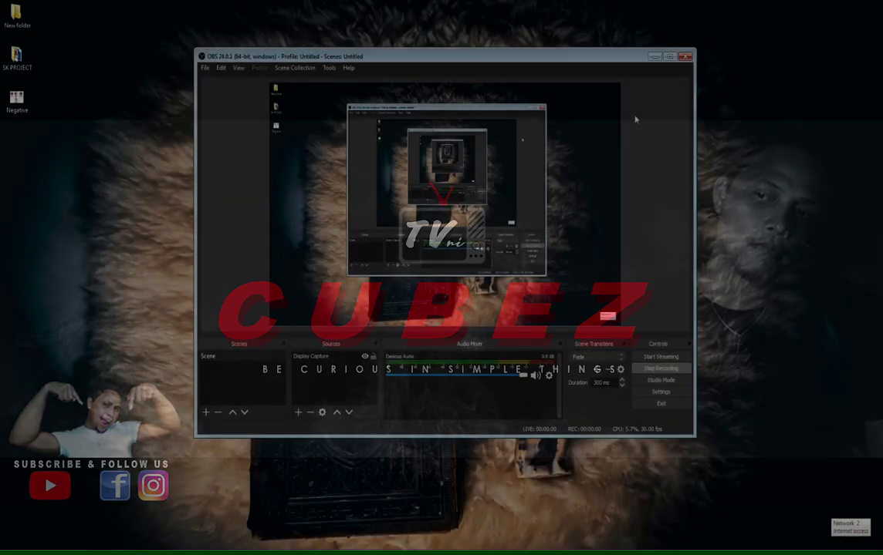
Minimize OBS, refresh the desktop five times, and bring Photoshop up from the taskbar.
left_click(653, 57)
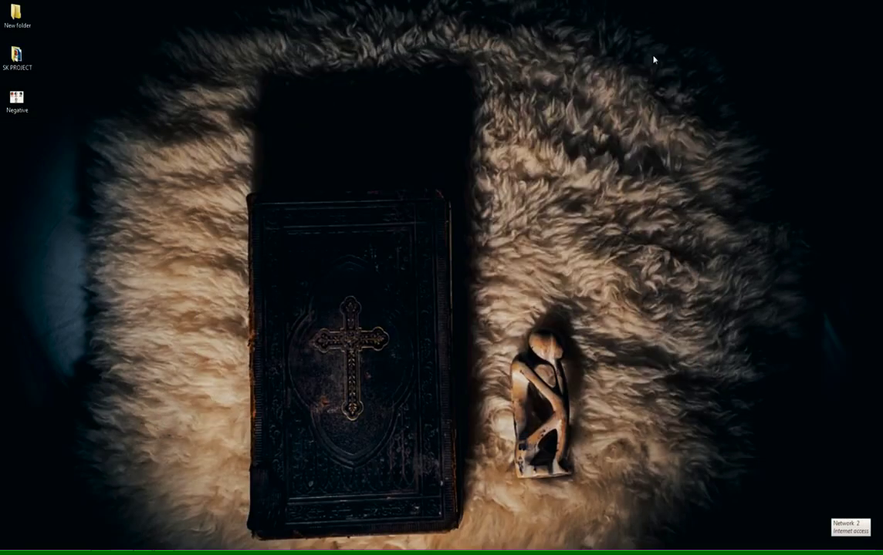
right_click(247, 344)
left_click(247, 331)
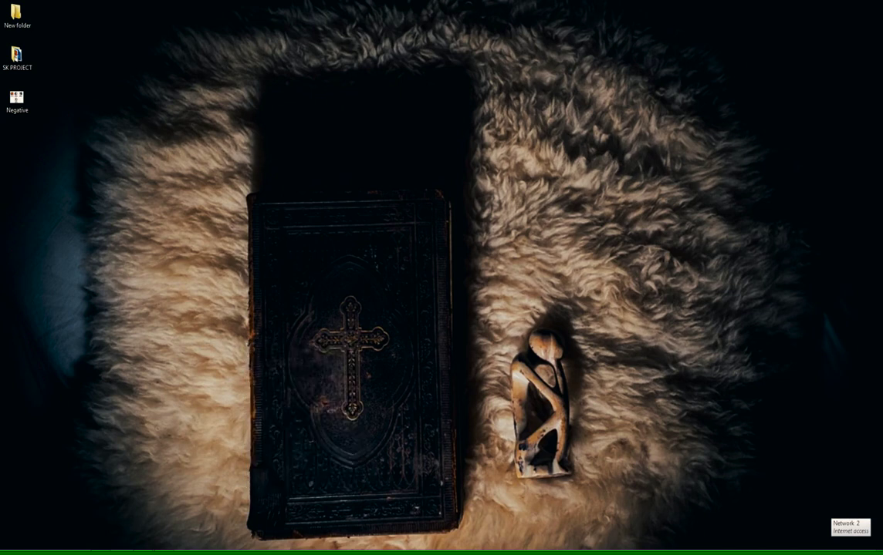
right_click(327, 420)
left_click(345, 429)
right_click(175, 461)
left_click(205, 328)
right_click(205, 327)
left_click(216, 349)
right_click(216, 357)
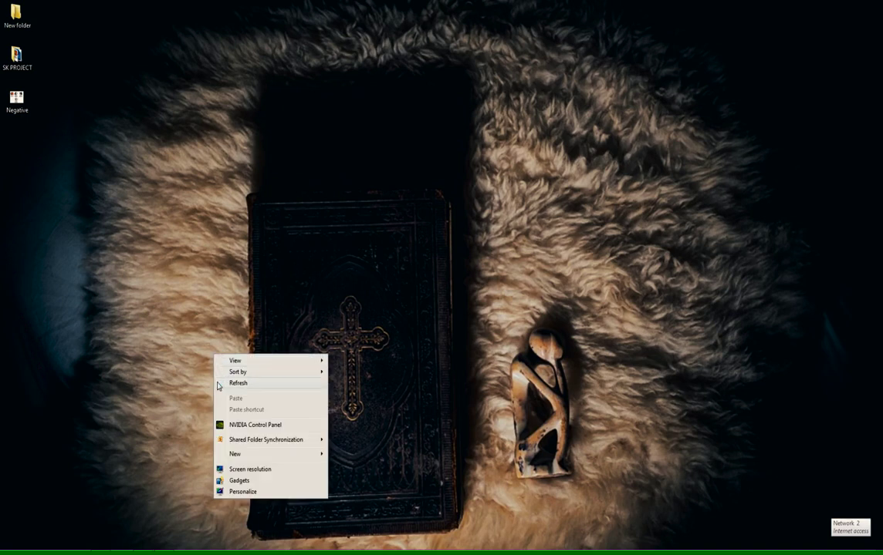
left_click(219, 383)
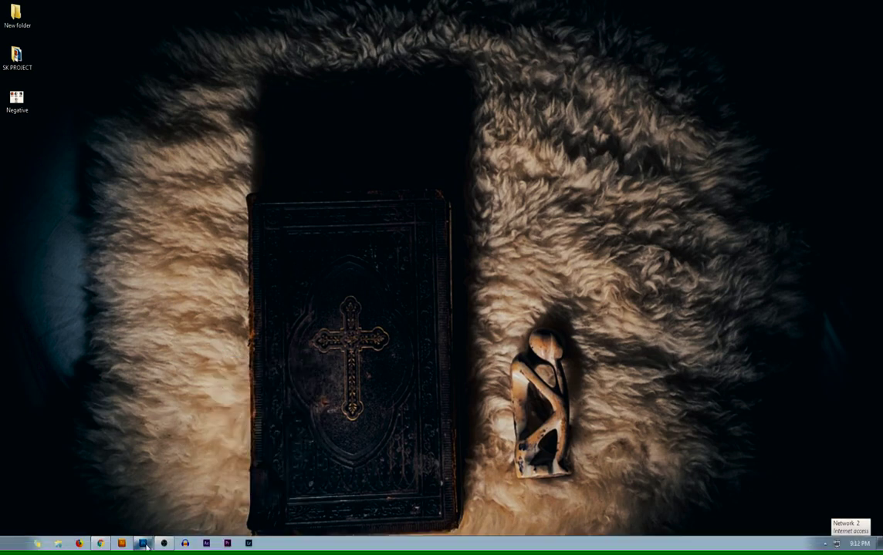
left_click(144, 544)
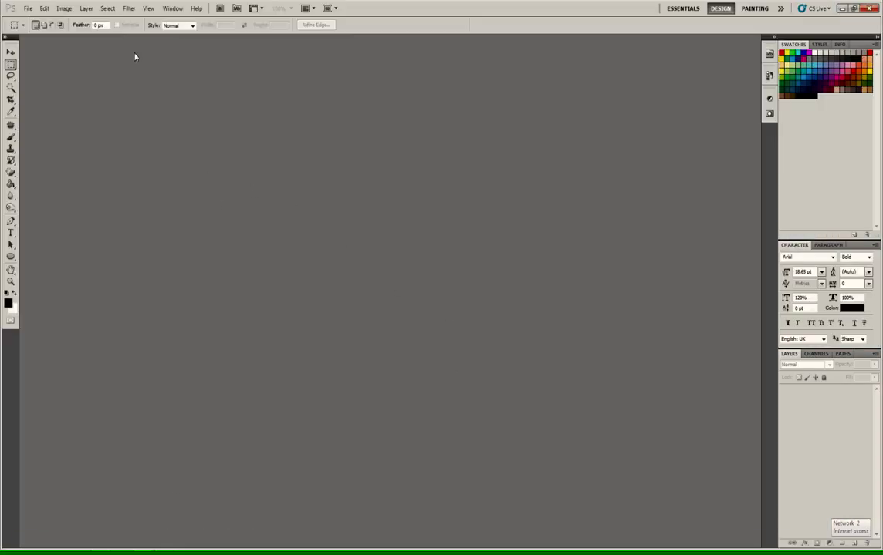
Open SK LOGO FINAL DONE.psd from the SK PROJECT folder via File > Open.
left_click(27, 8)
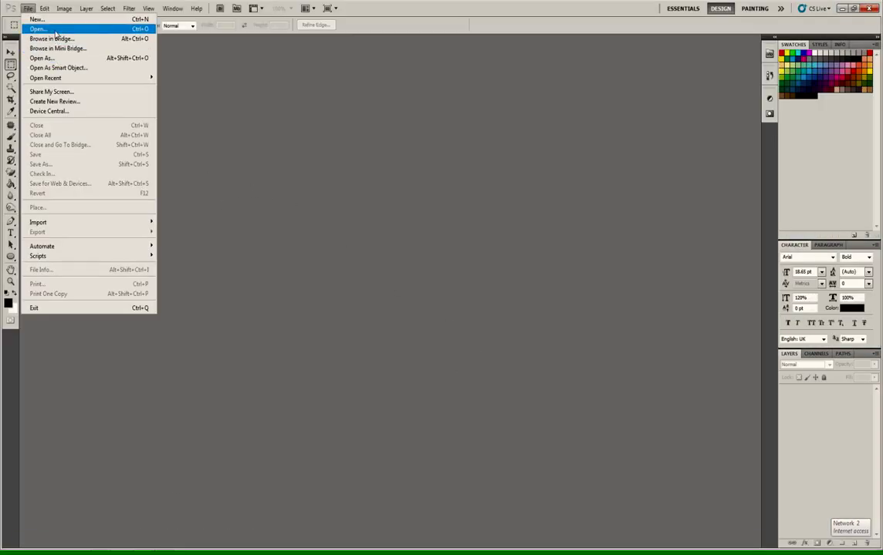
left_click(55, 31)
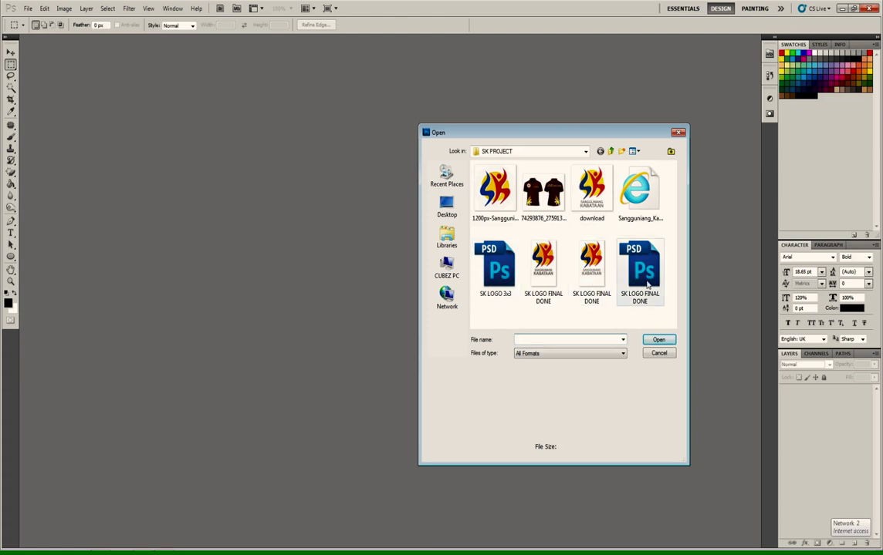
left_click_drag(591, 132, 342, 84)
left_click(390, 225)
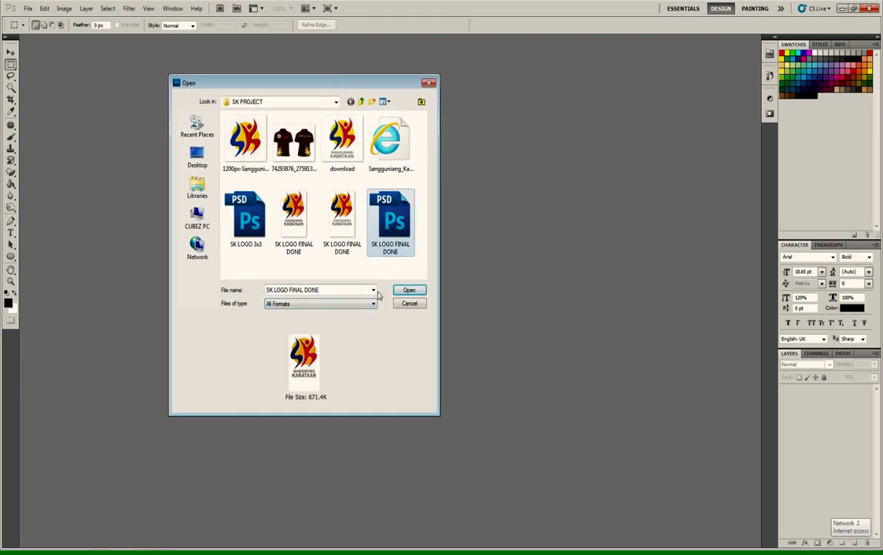
left_click(408, 292)
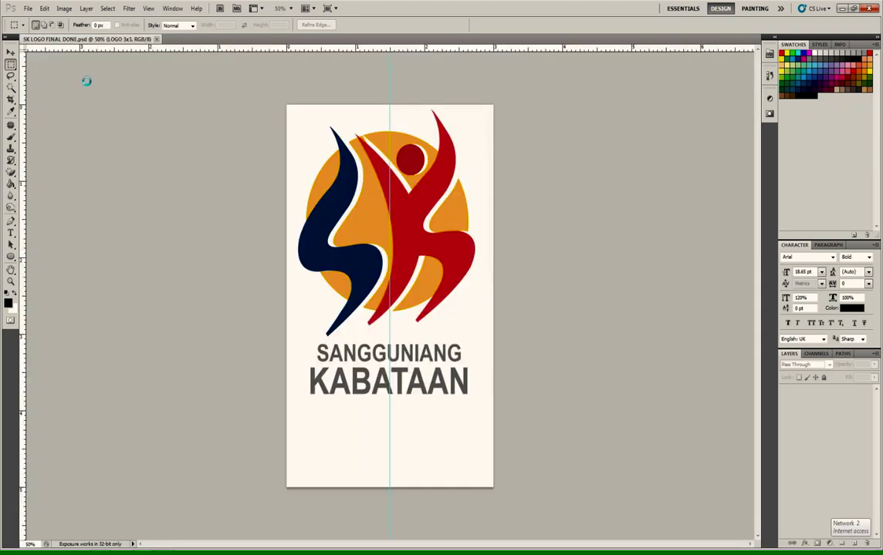
Float the document window and drag the vertical guide off the logo.
left_click_drag(86, 39, 228, 67)
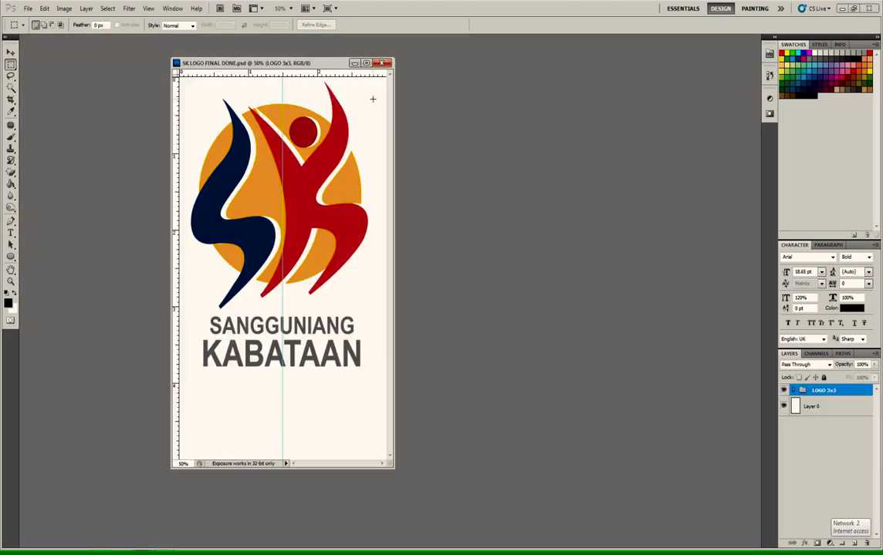
left_click_drag(288, 63, 399, 78)
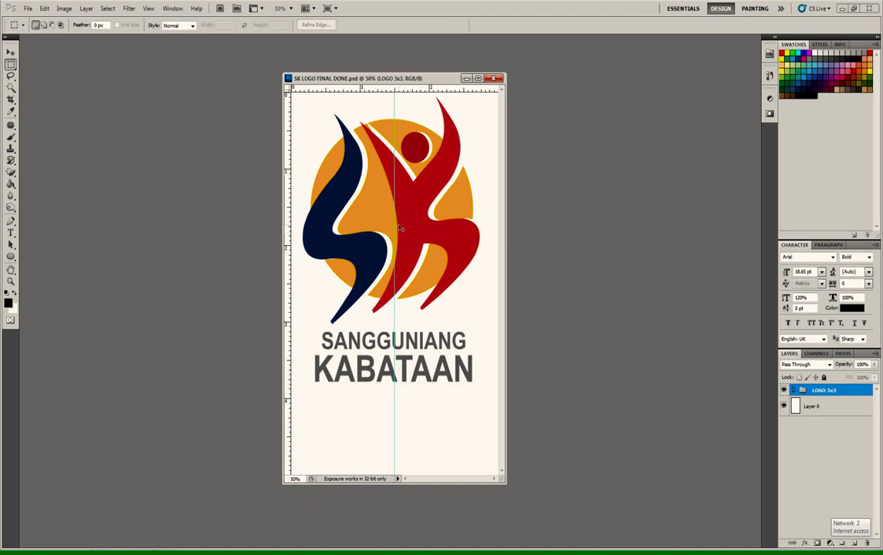
left_click_drag(394, 219, 85, 332)
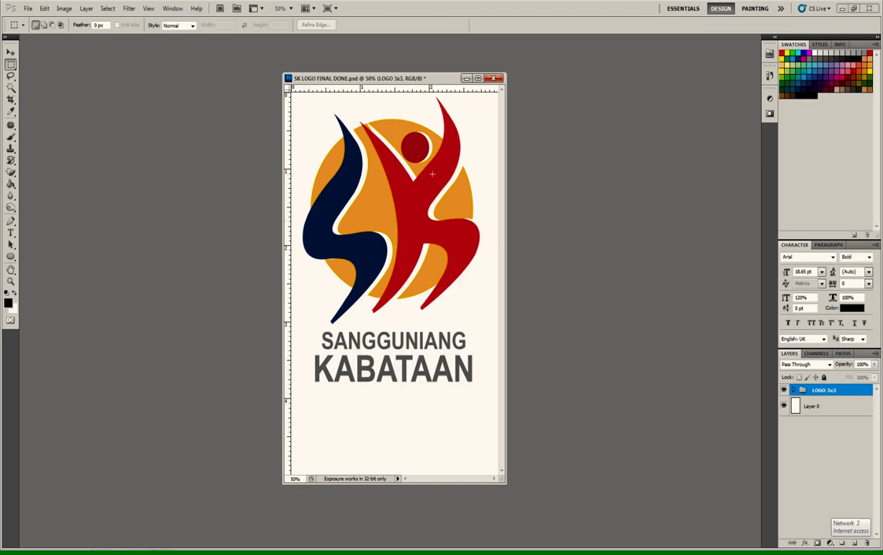
Rename the LOGO 3x3 layer group to ORIGINAL LOGO.
key("v")
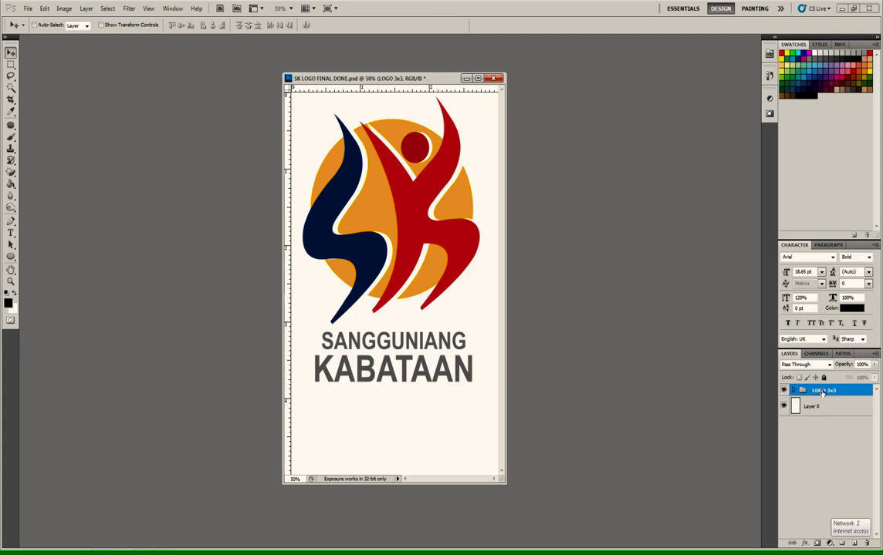
double_click(822, 391)
type("OR")
type("IGINAL")
type(" LOG")
key("Return")
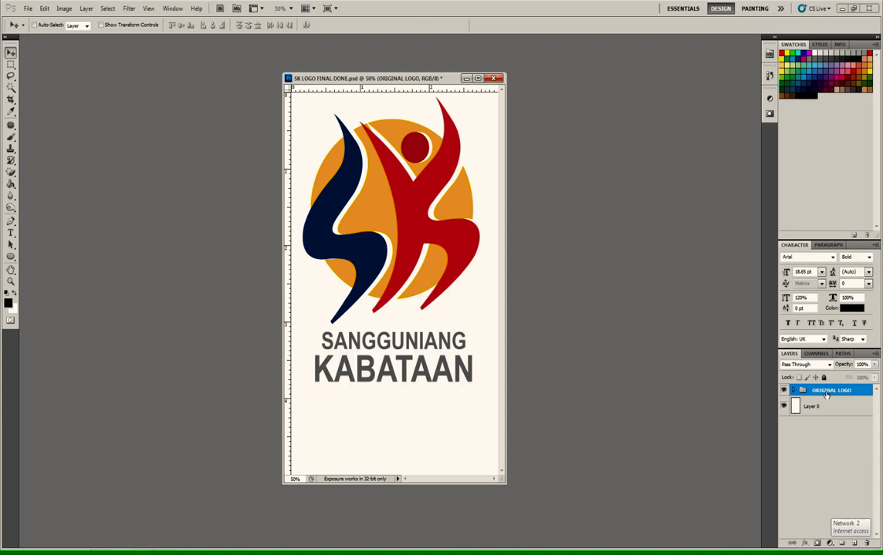
Duplicate the ORIGINAL LOGO group as YELLOW and hide ORIGINAL LOGO.
right_click(826, 394)
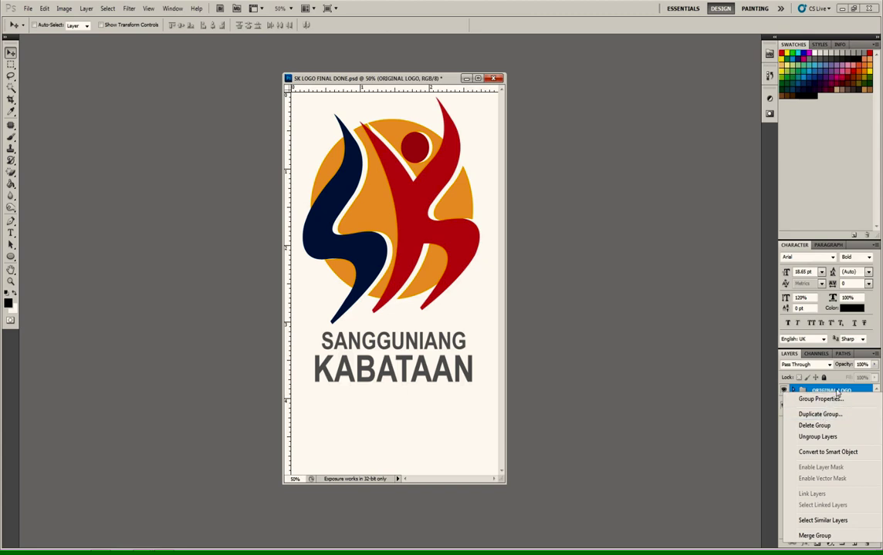
left_click(820, 416)
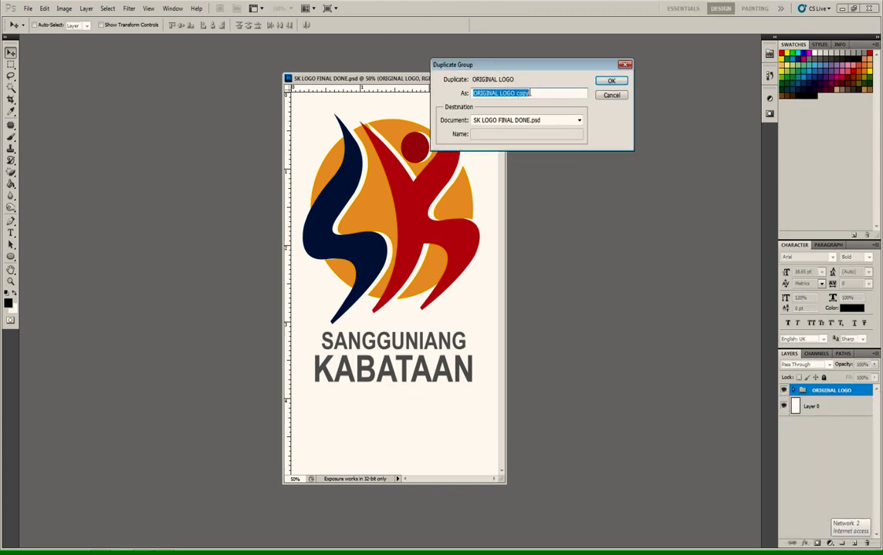
type("YELLOW")
key("Return")
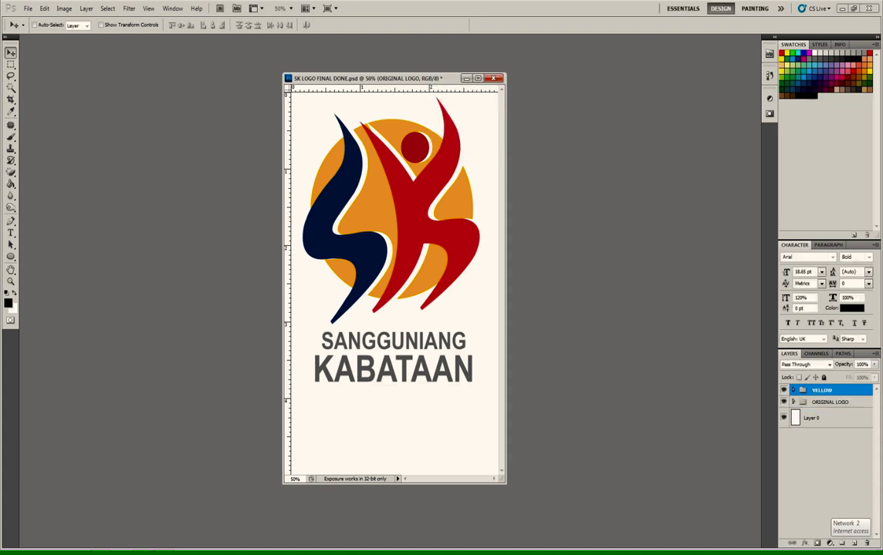
left_click(783, 403)
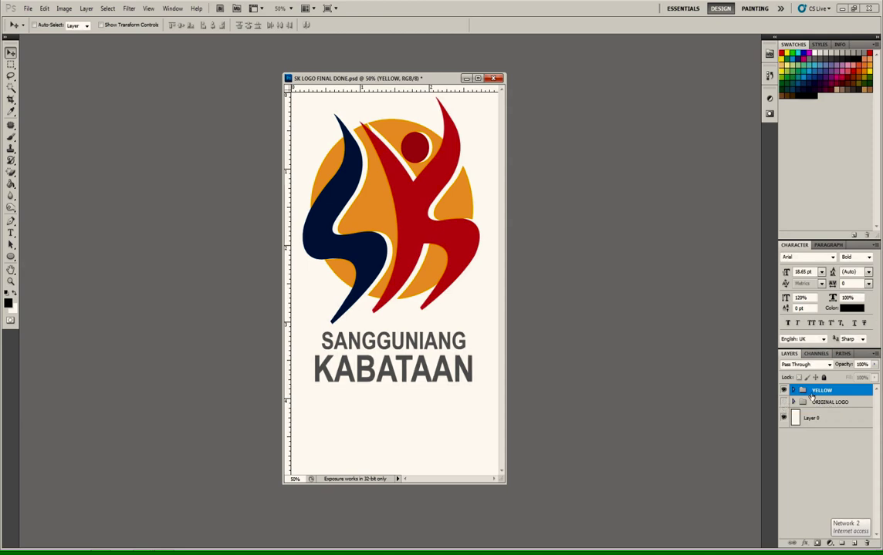
left_click_drag(426, 79, 314, 78)
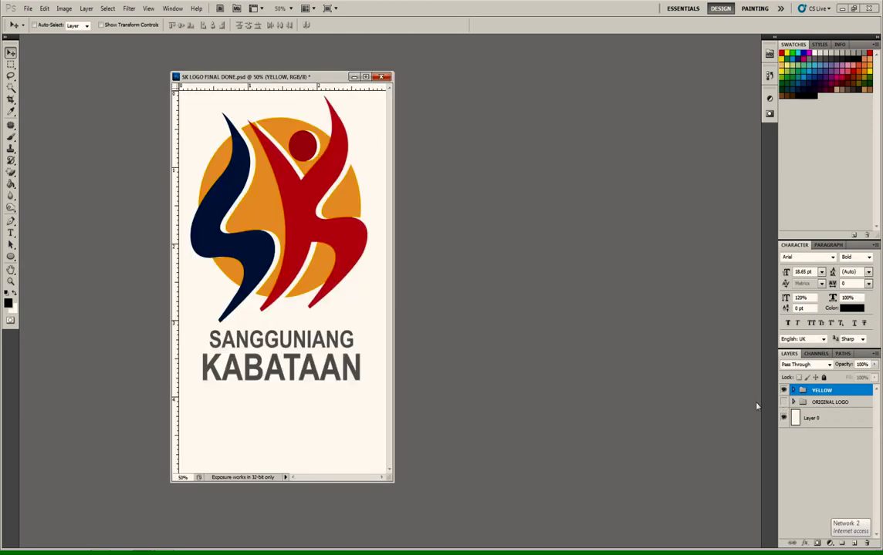
Expand the YELLOW group and fill the red figure (Shape 3) with white.
left_click(793, 391)
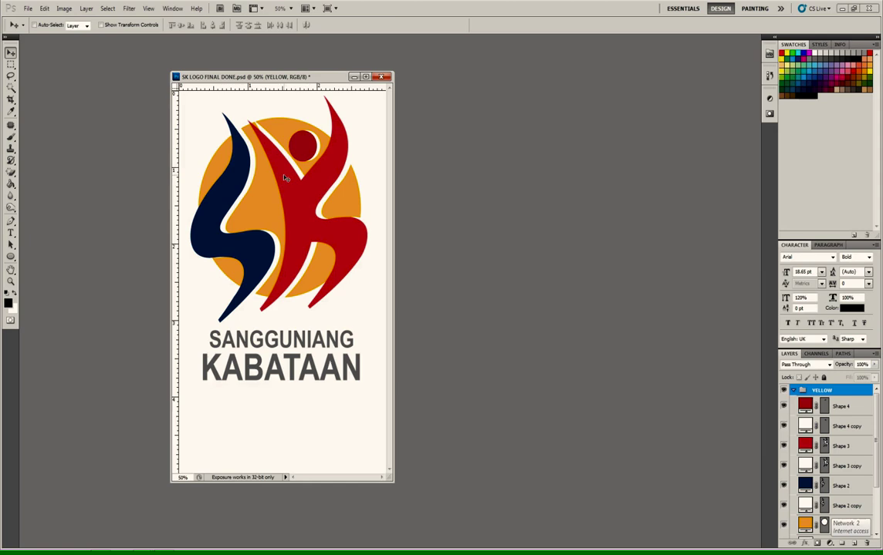
left_click(285, 178, "ctrl")
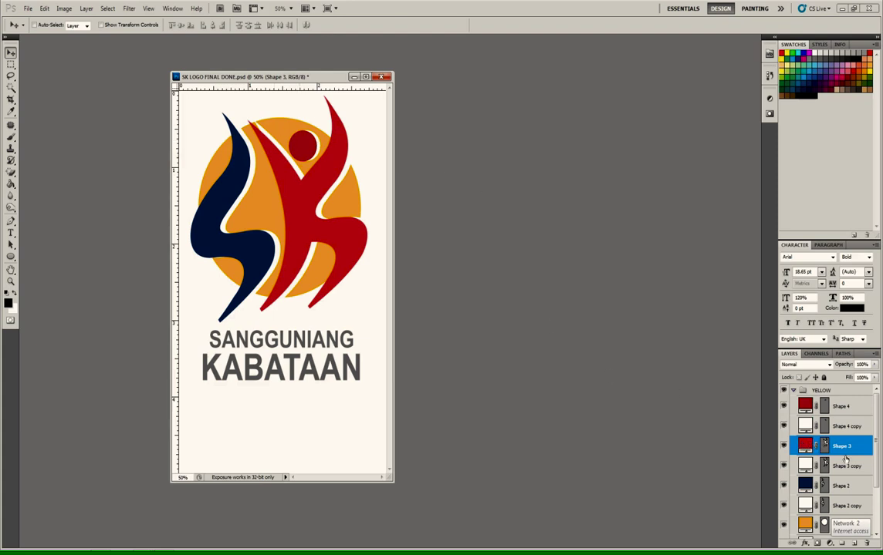
left_click_drag(383, 262, 363, 254)
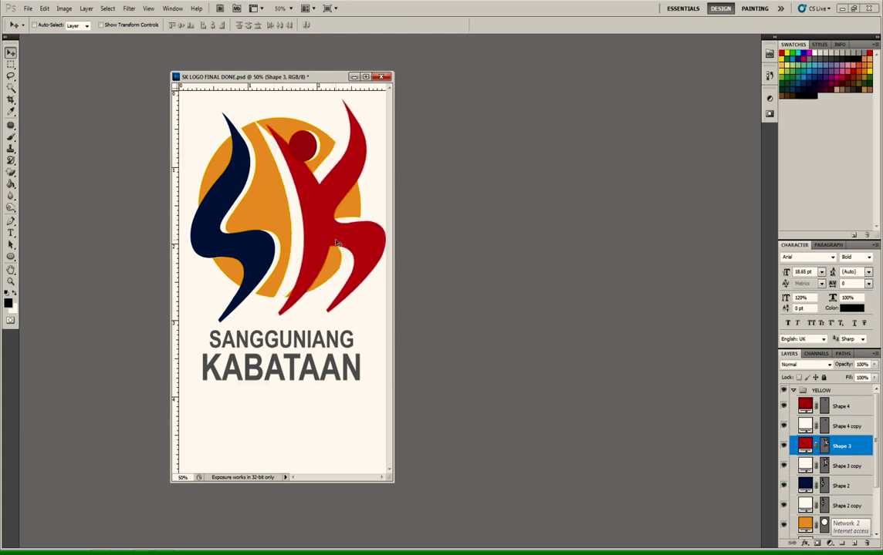
key("ctrl+z")
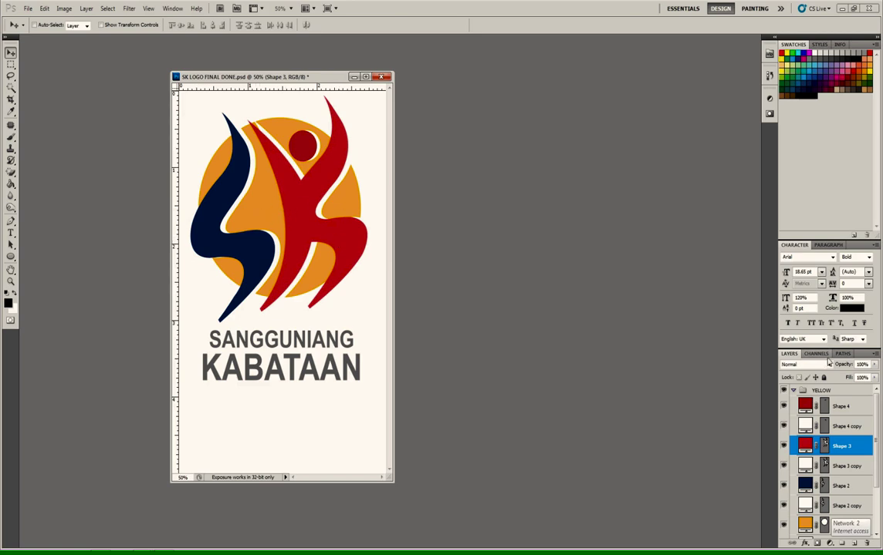
double_click(805, 446)
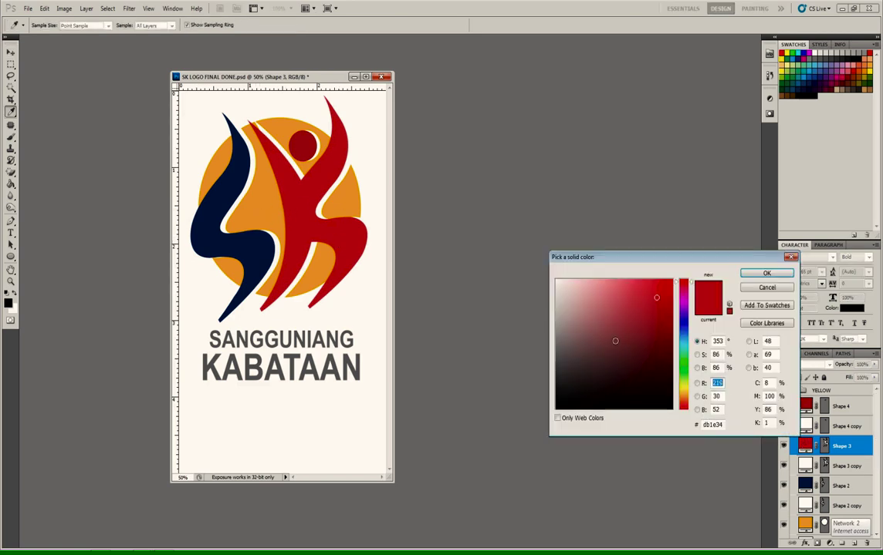
left_click_drag(631, 338, 341, 121)
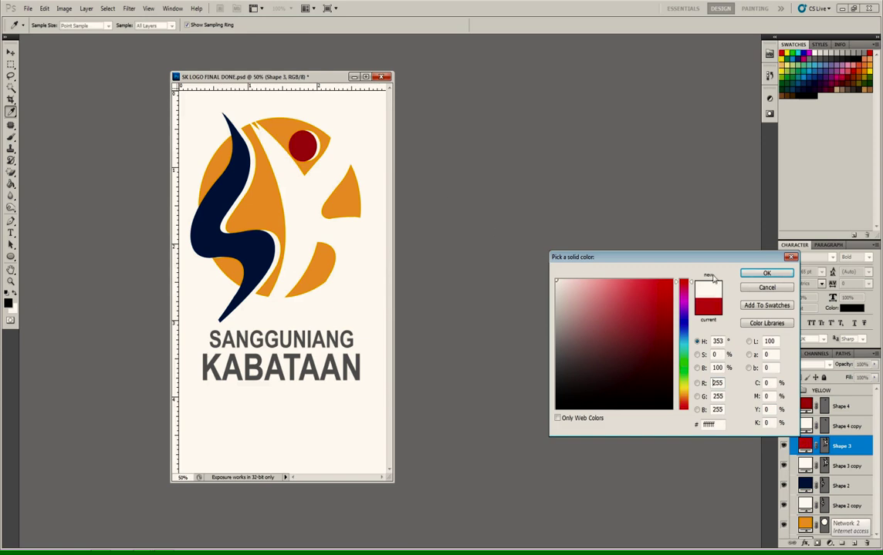
left_click(766, 274)
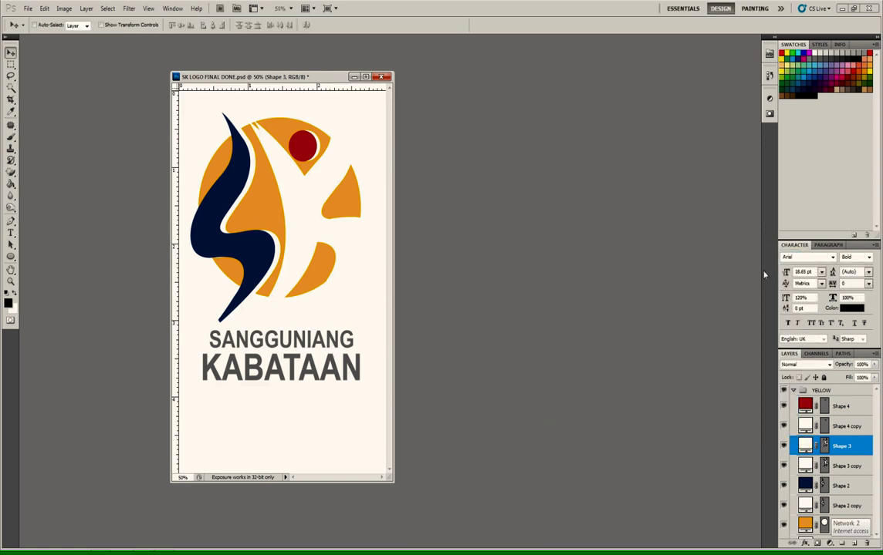
left_click(783, 447)
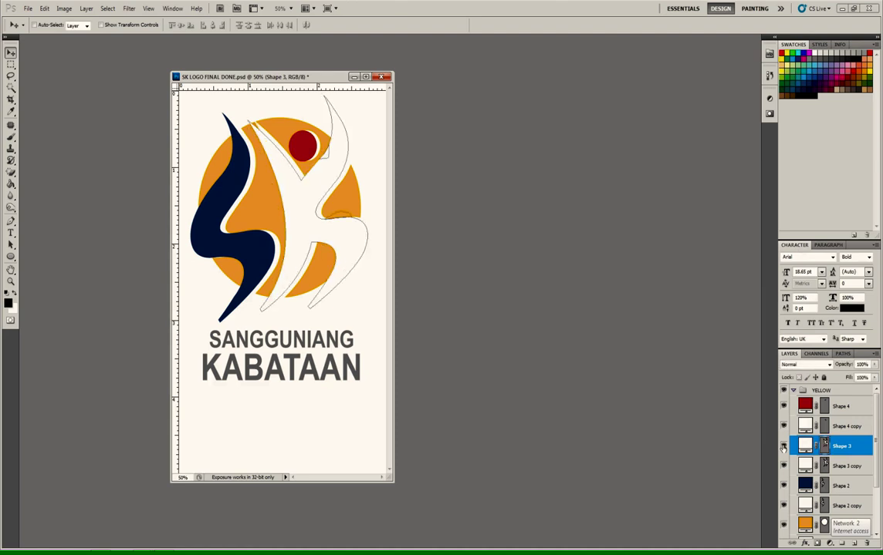
left_click(783, 448)
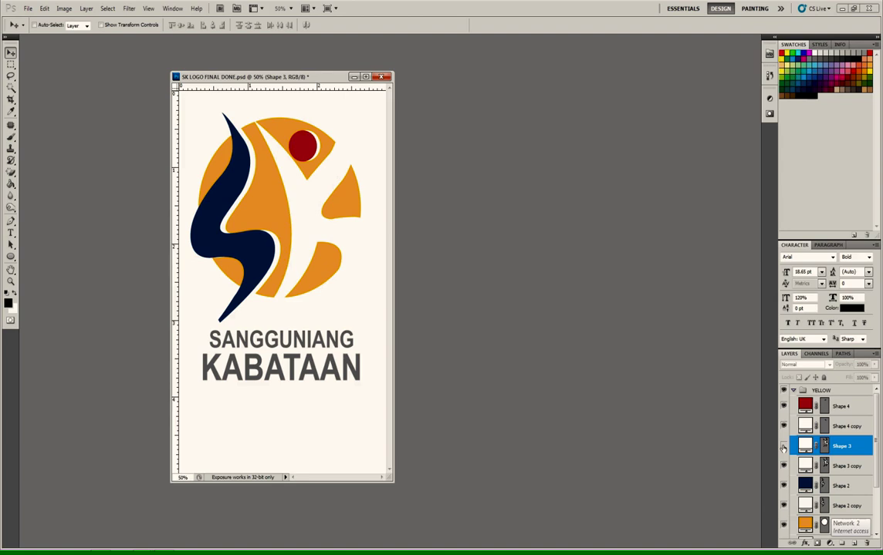
left_click(783, 448)
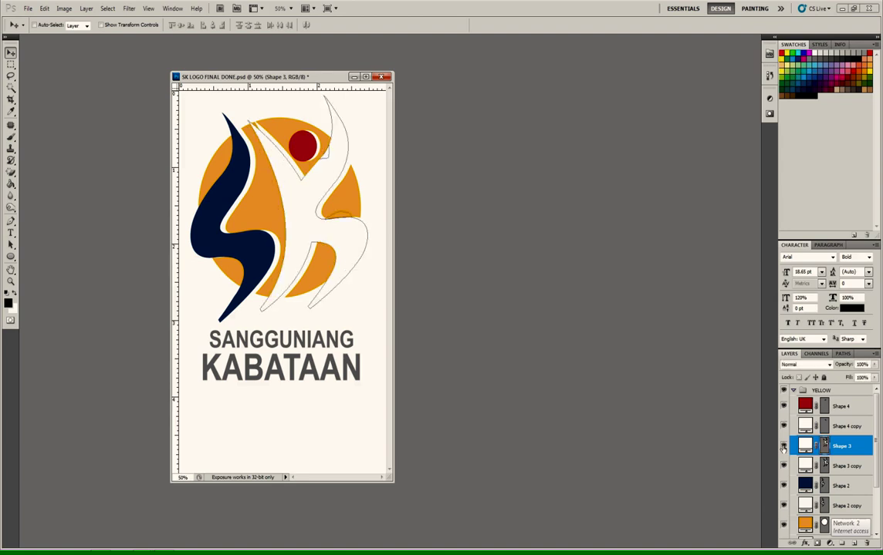
Fill the red head circle and the navy S shape white, then collapse YELLOW.
left_click(849, 427)
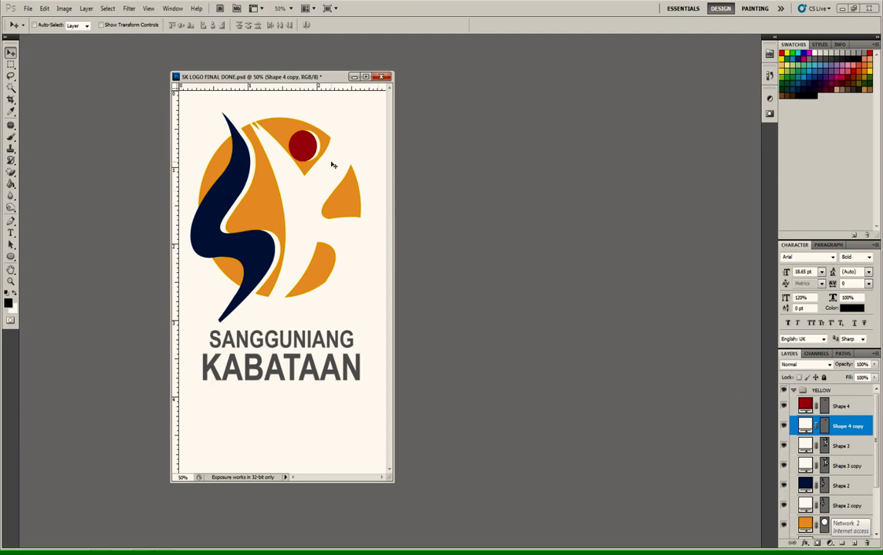
double_click(805, 406)
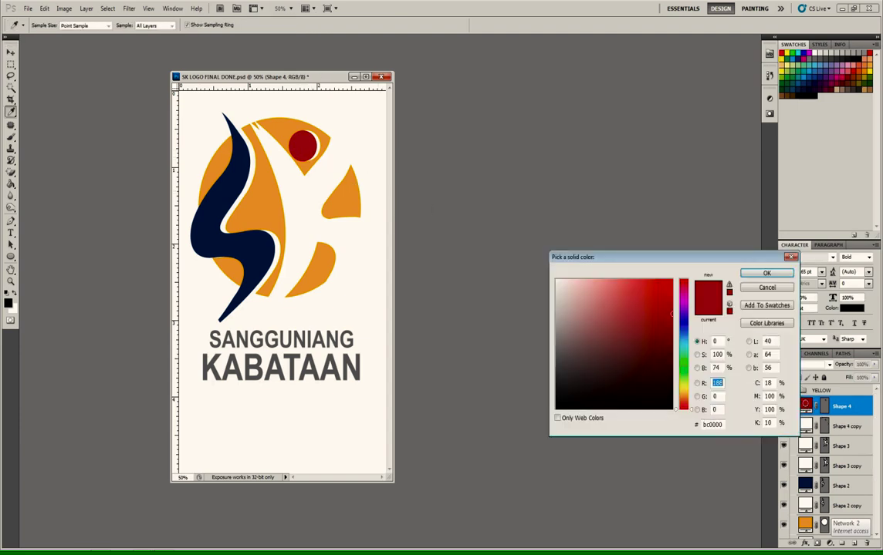
left_click_drag(605, 340, 409, 168)
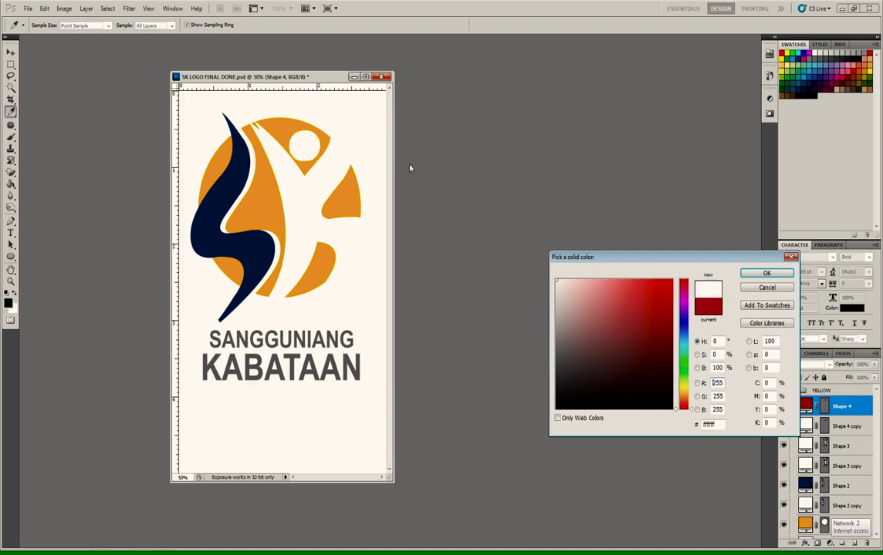
left_click(766, 274)
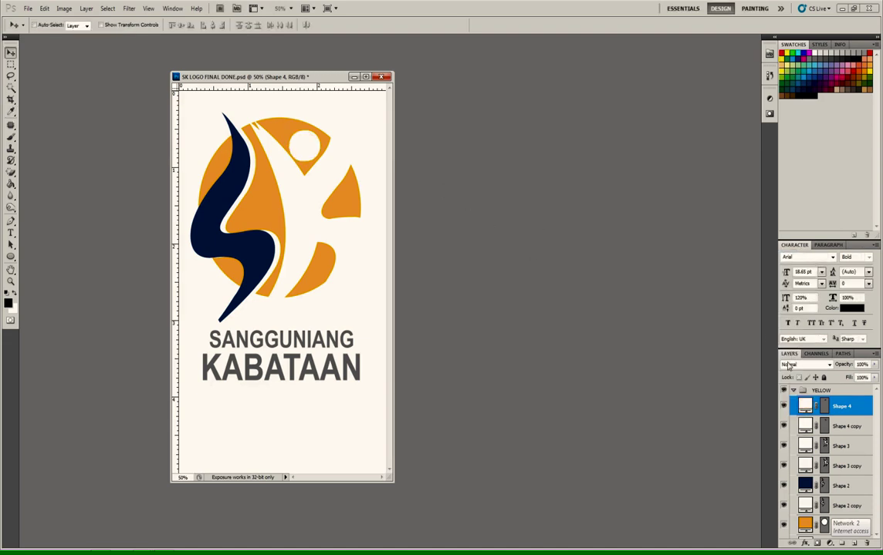
left_click(247, 256, "ctrl")
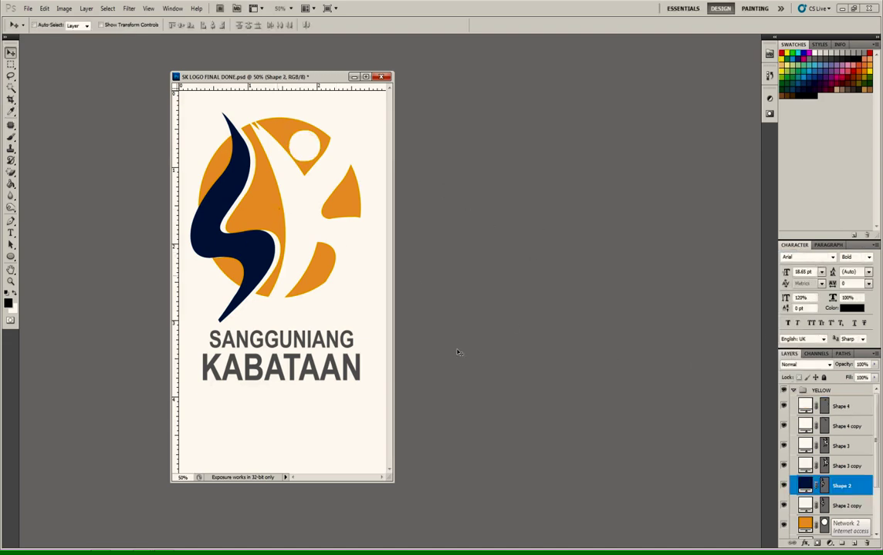
double_click(805, 485)
left_click_drag(617, 324, 347, 123)
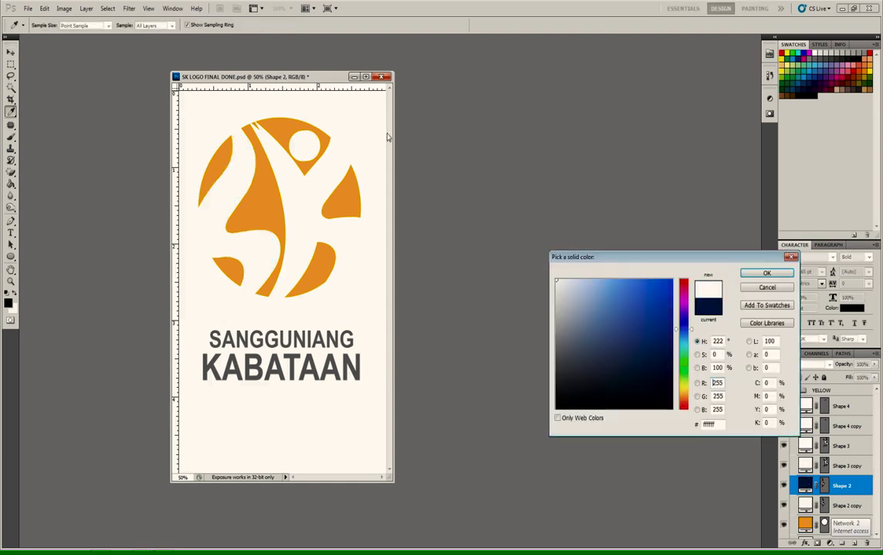
left_click(766, 274)
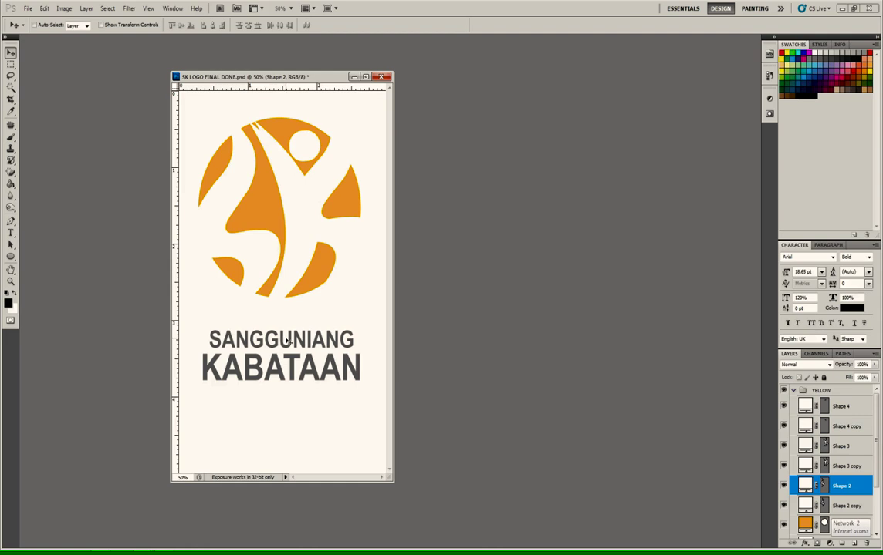
left_click(287, 341, "ctrl")
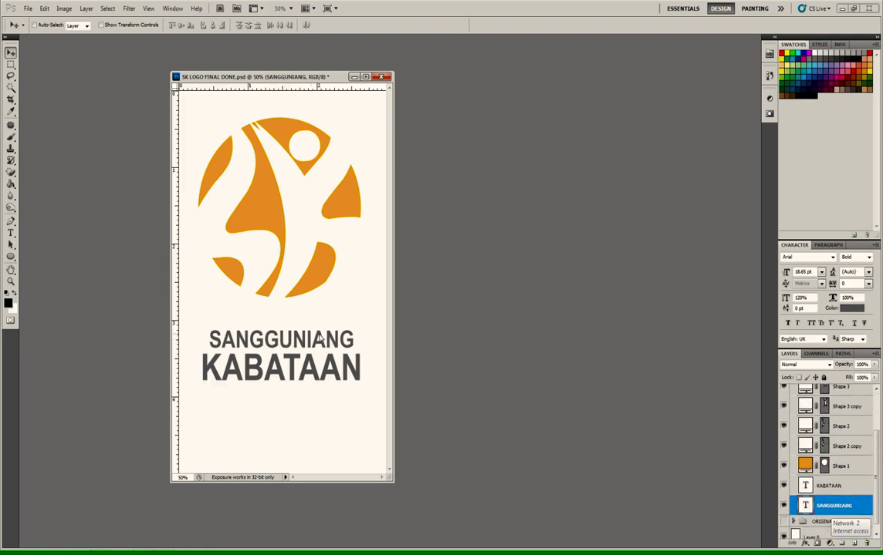
scroll(799, 409, "up", 3)
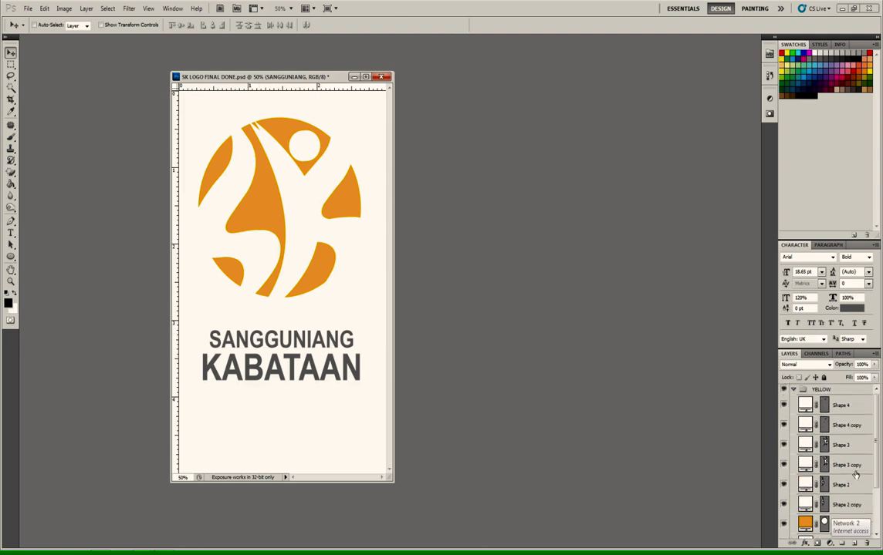
left_click(792, 390)
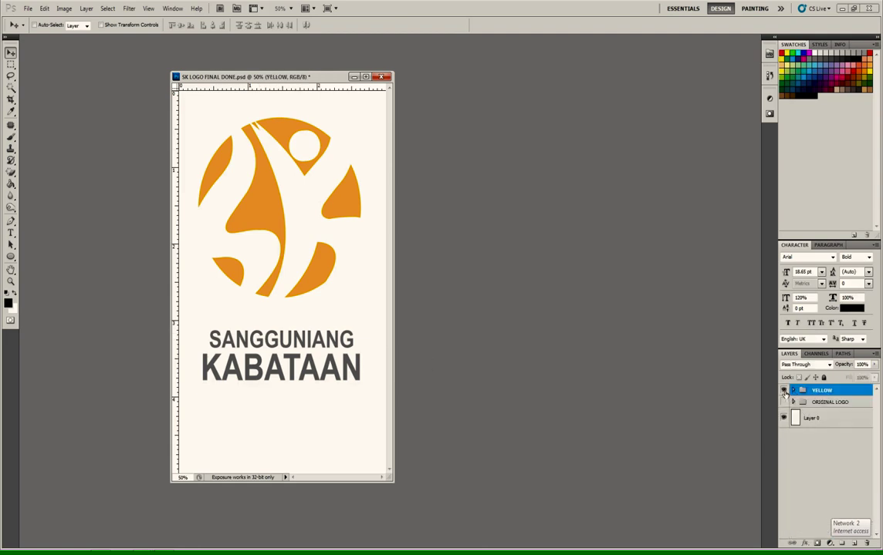
Hide YELLOW, duplicate ORIGINAL LOGO as RED, and hide ORIGINAL LOGO.
left_click(784, 390)
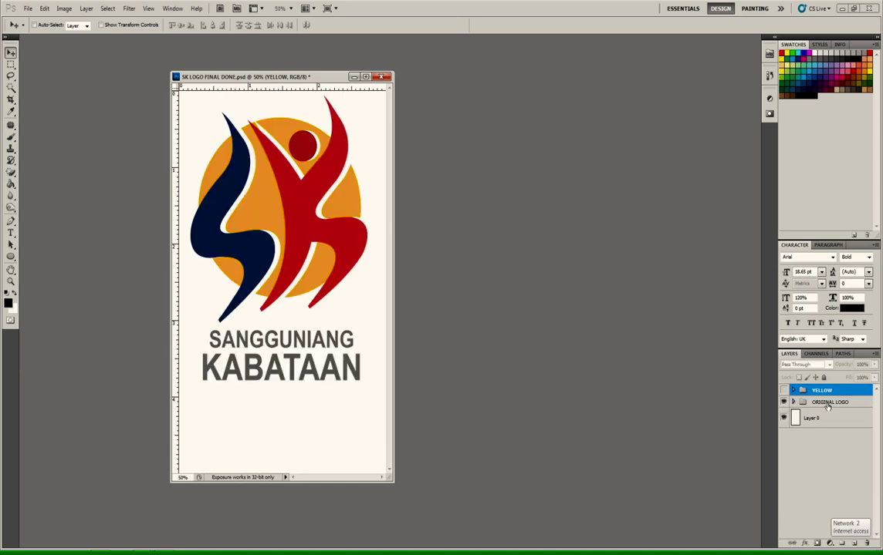
right_click(803, 402)
left_click(807, 274)
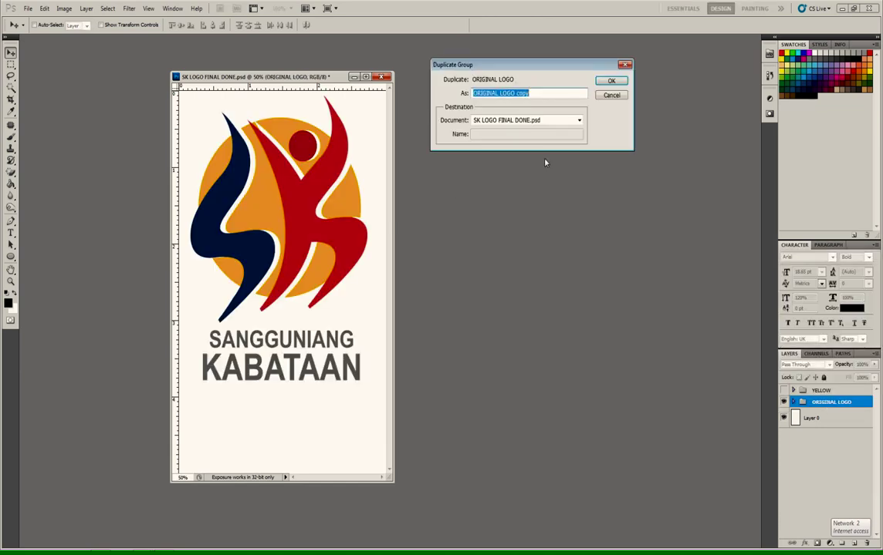
type("RED")
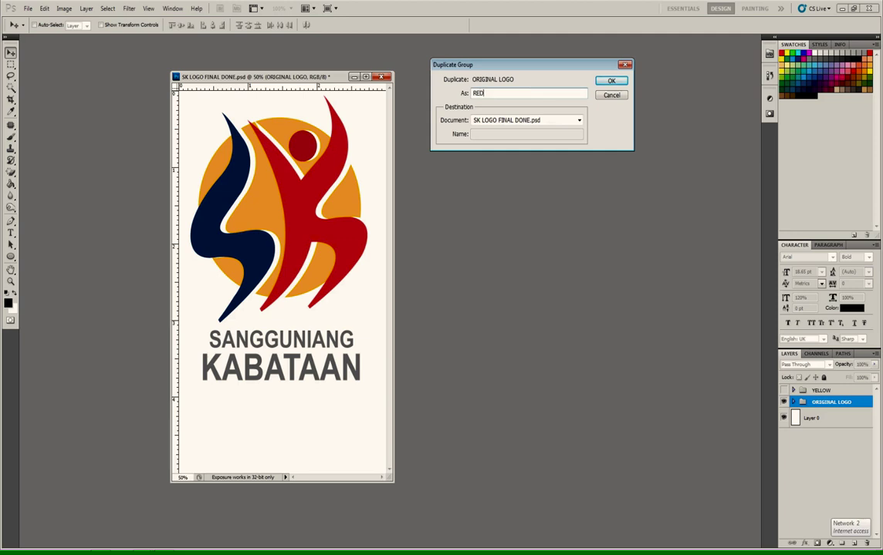
key("Return")
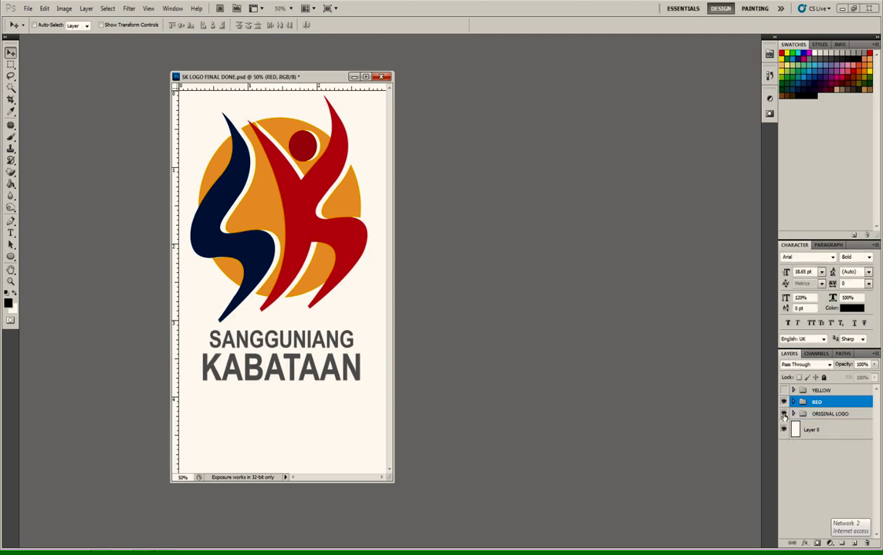
left_click(784, 415)
Fill the RED group's navy S shape (Shape 2) with white #ffffff.
left_click(210, 210, "ctrl")
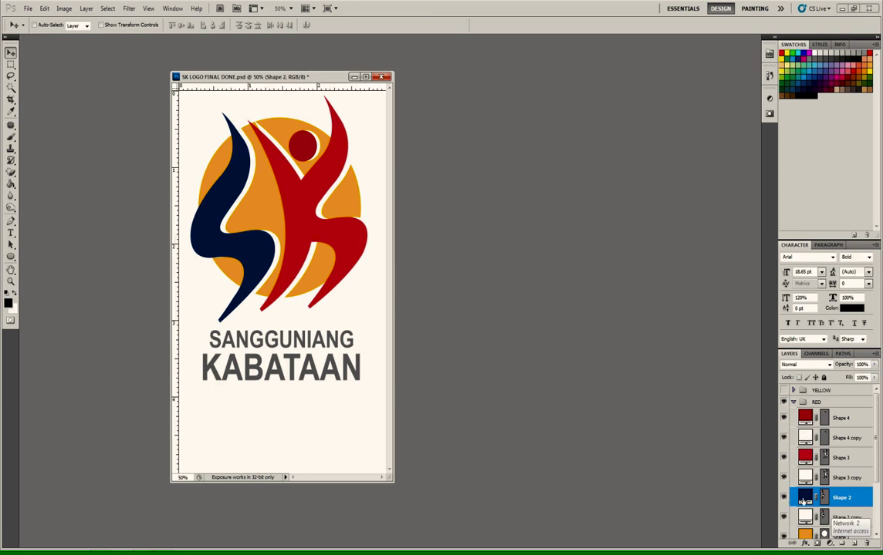
double_click(805, 501)
left_click_drag(591, 318, 467, 183)
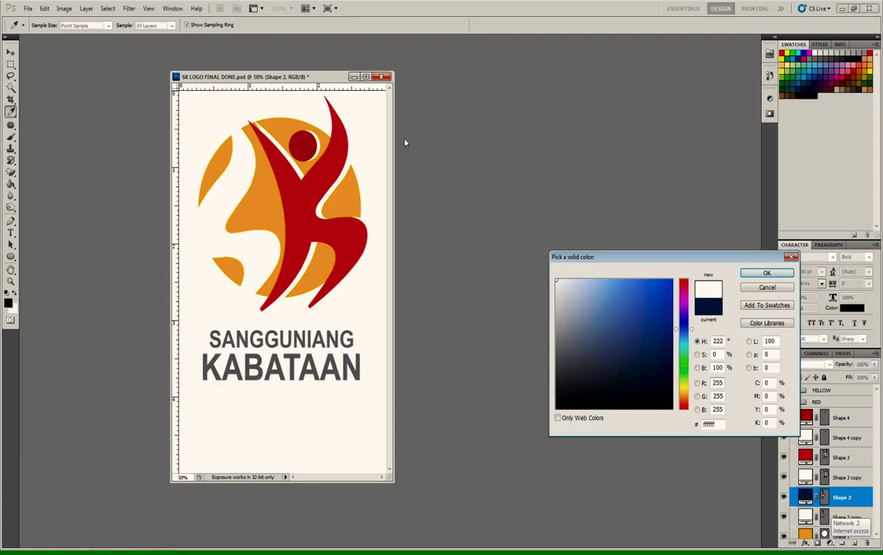
left_click(766, 273)
key("v")
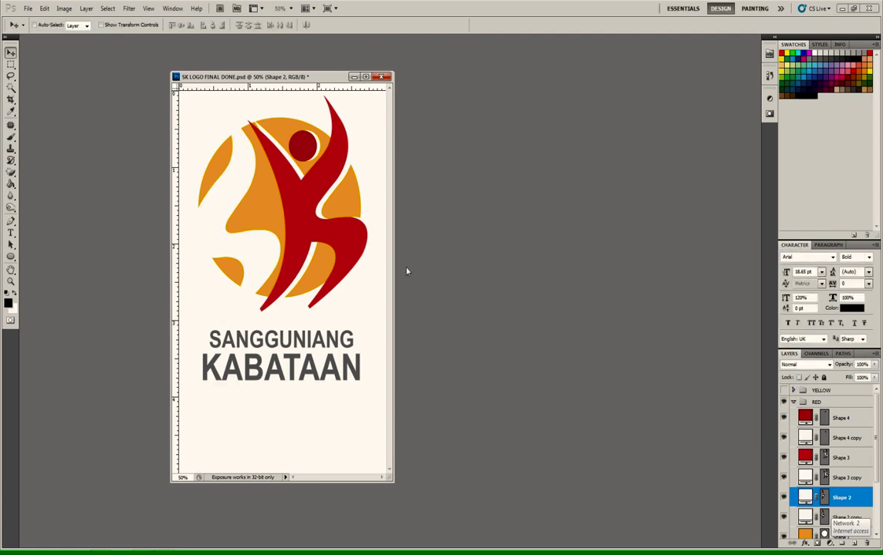
key("alt+bracketleft")
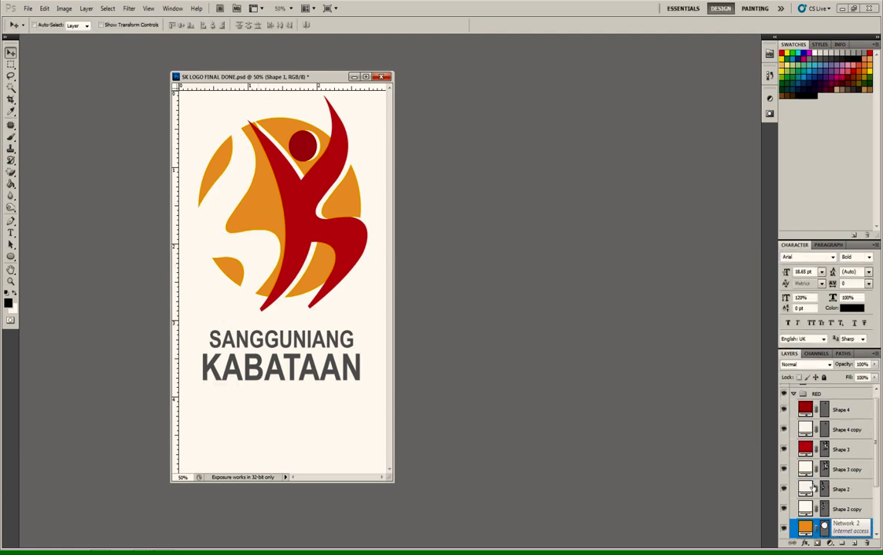
scroll(813, 488, "down", 2)
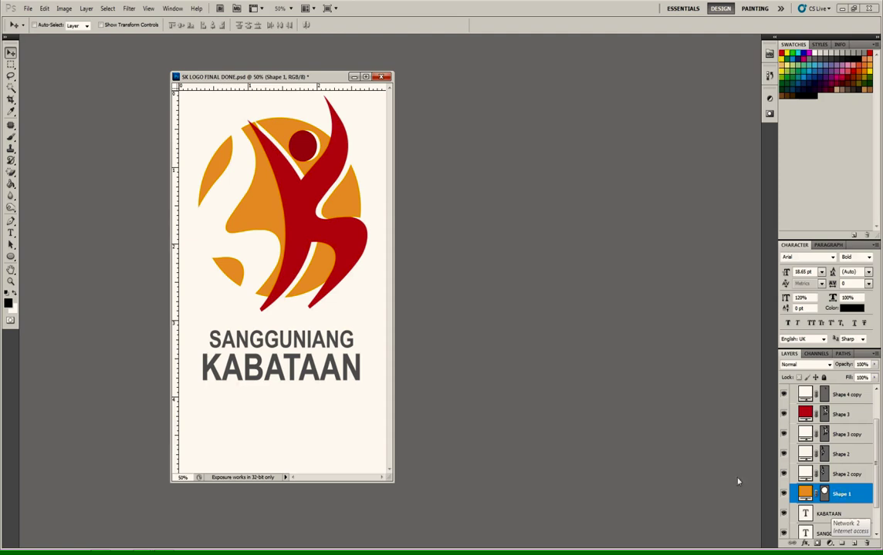
Check the orange circle layer (Shape 1) and close its fill colour with the orange unchanged.
left_click(784, 493)
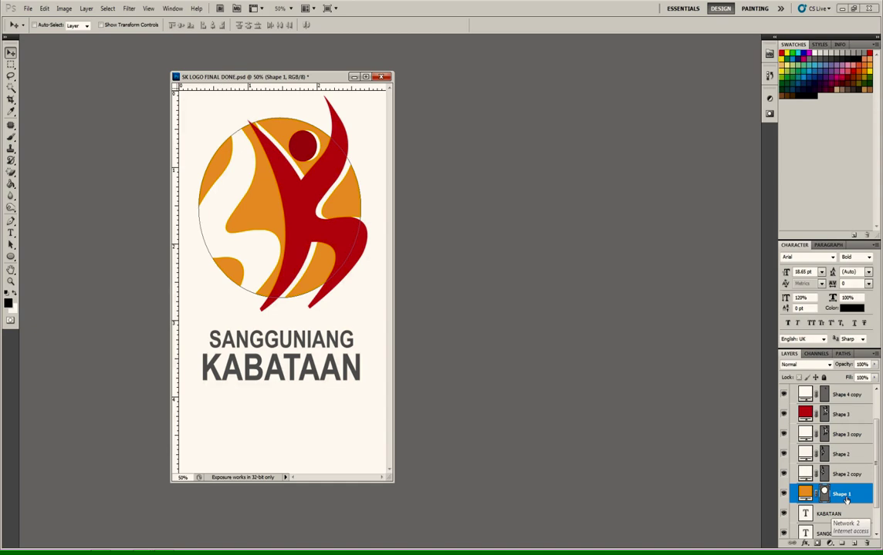
left_click(852, 478)
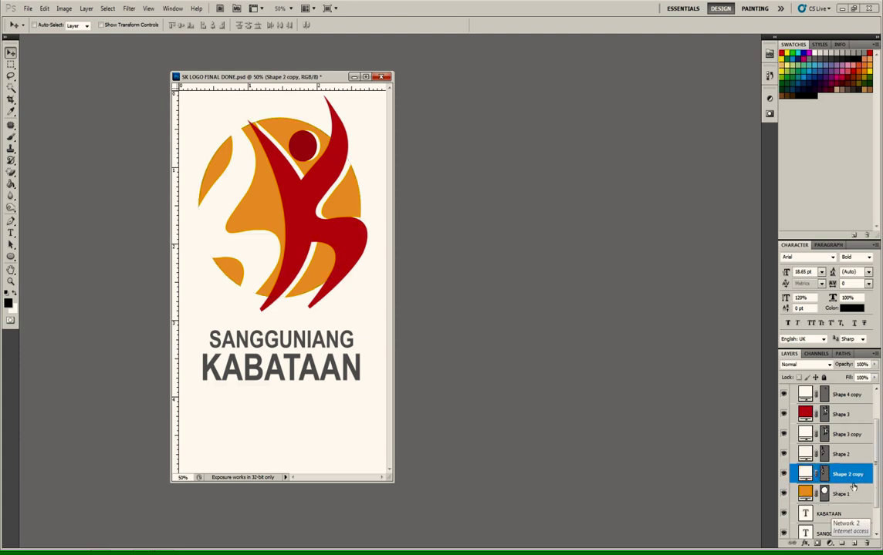
left_click(853, 493)
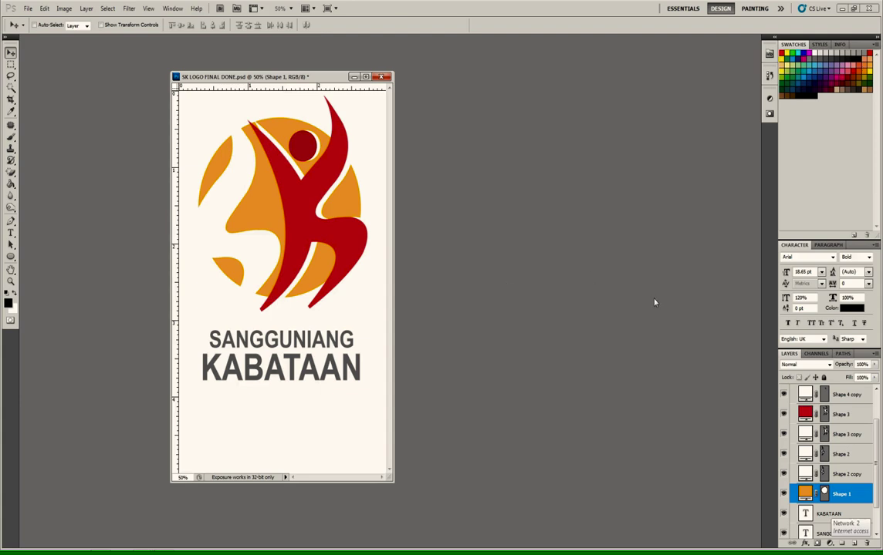
double_click(804, 495)
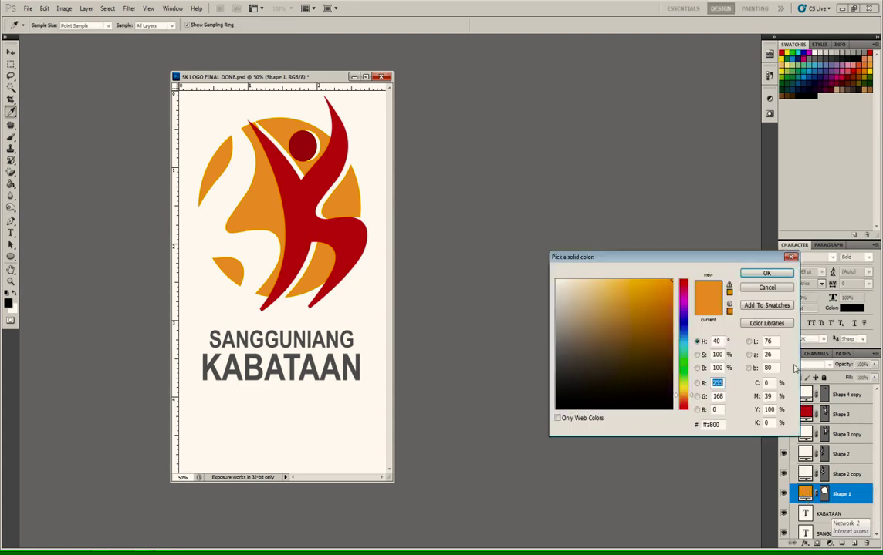
left_click(766, 273)
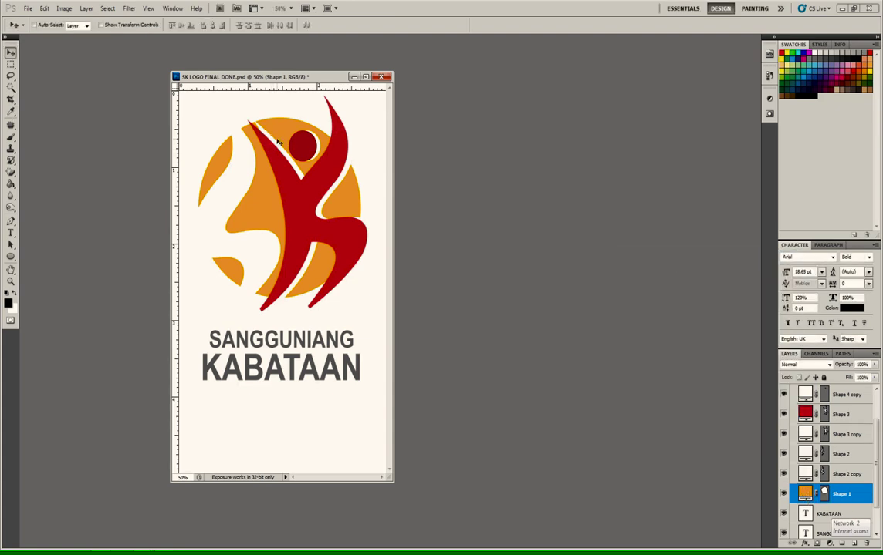
Rasterize the orange circle layer and switch to the brush Eraser.
right_click(841, 498)
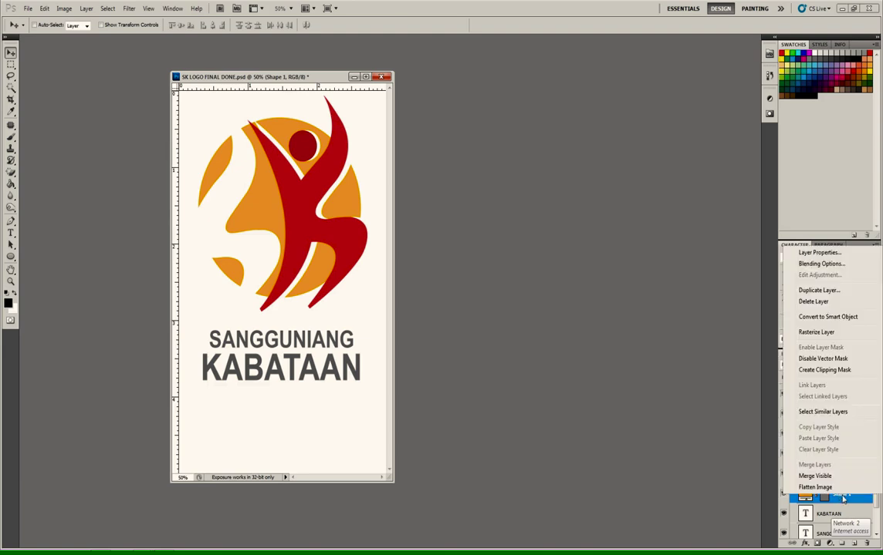
left_click(812, 332)
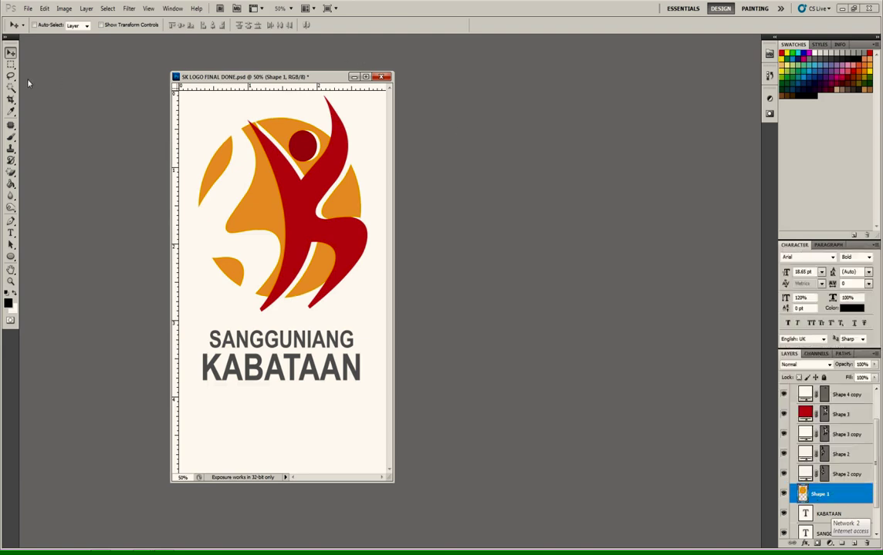
left_click(10, 172)
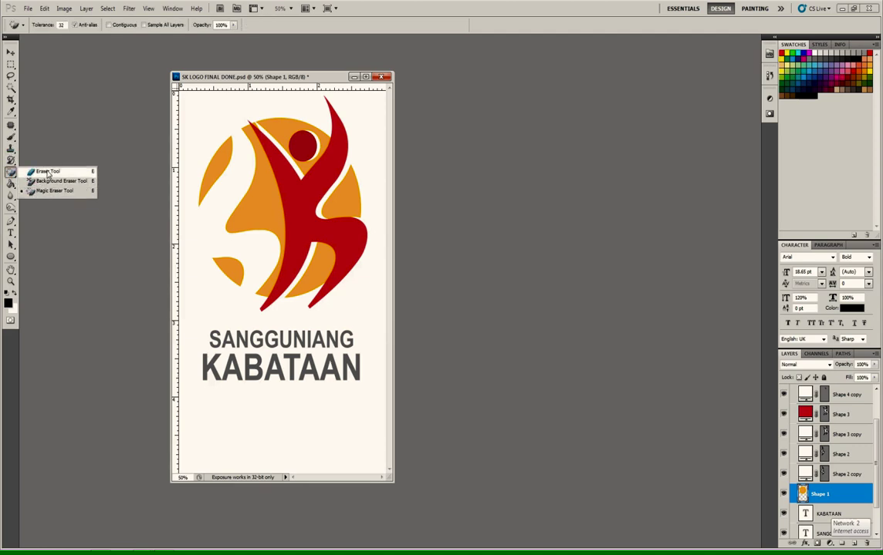
left_click(47, 172)
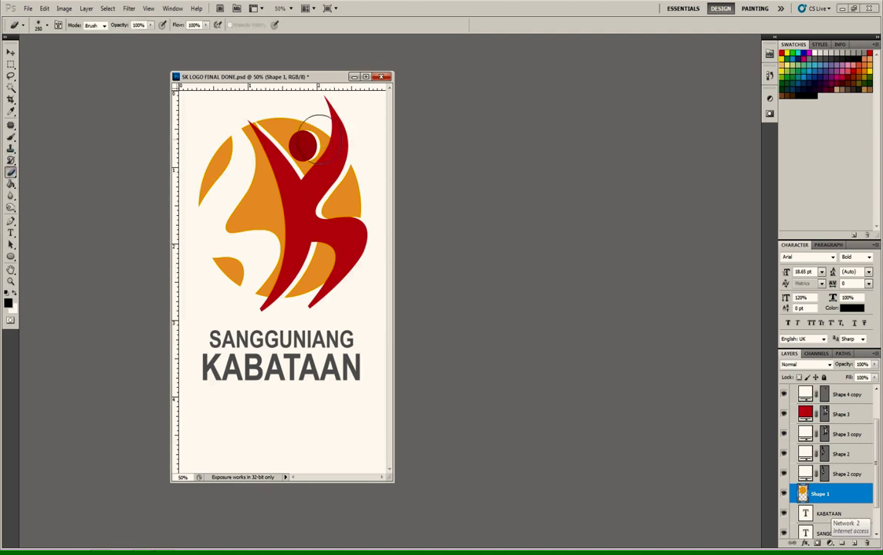
Erase the orange circle back along the red figure's edge, shrinking the brush to 90.
left_click(268, 111)
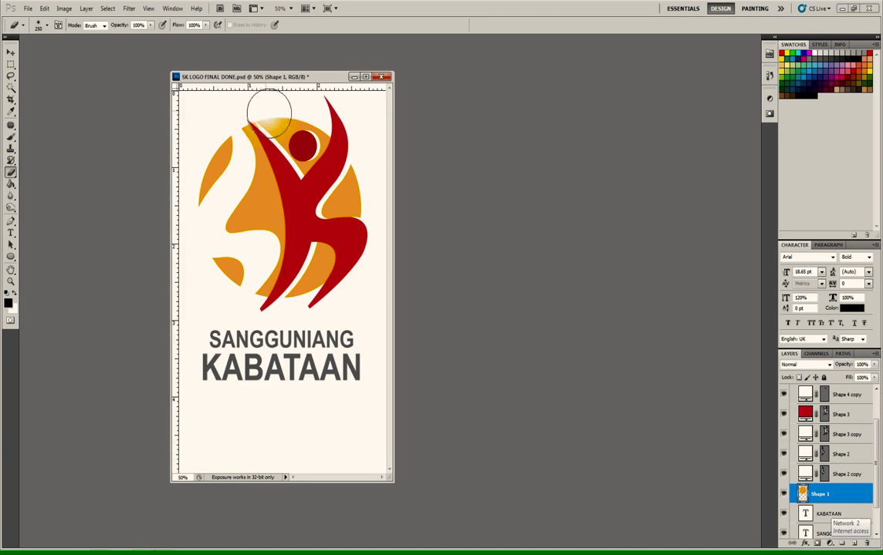
right_click(292, 133)
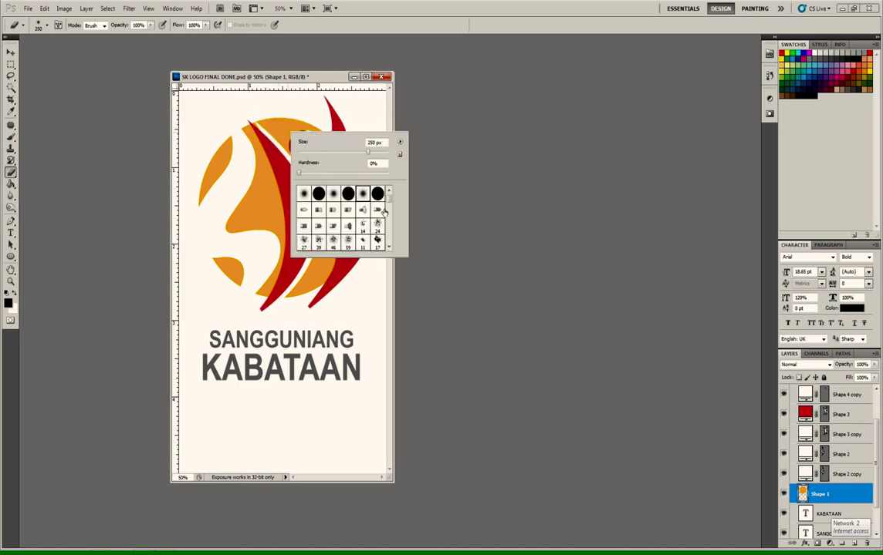
key("Return")
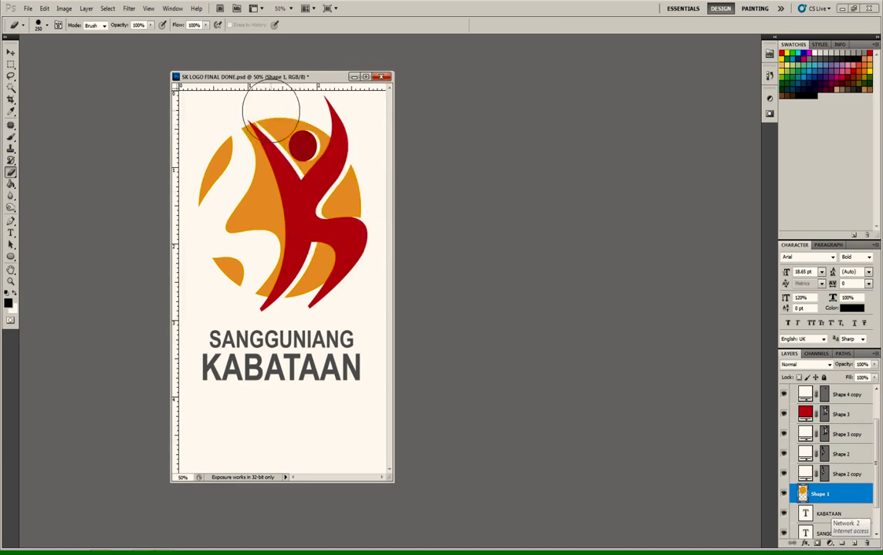
mouse_move(270, 112)
left_mouse_down()
mouse_move(289, 154)
mouse_move(271, 114)
left_mouse_up()
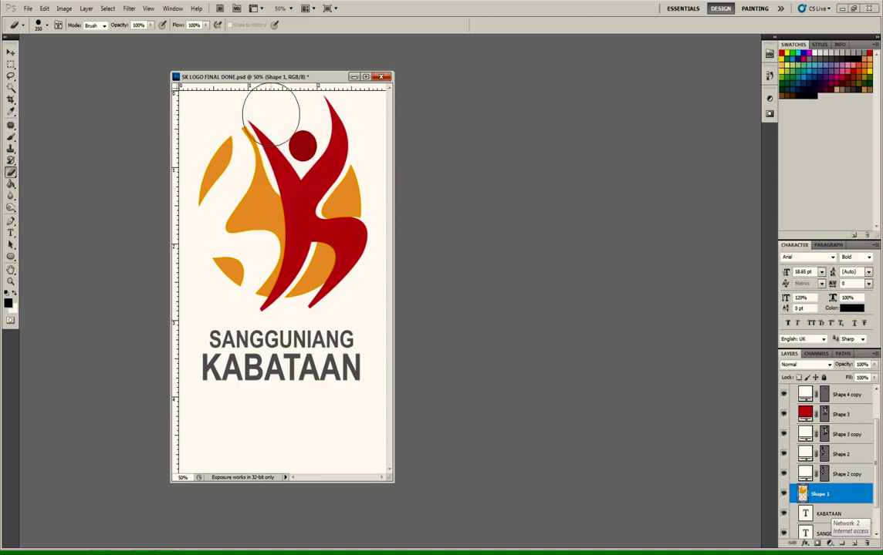
left_click_drag(271, 114, 318, 182)
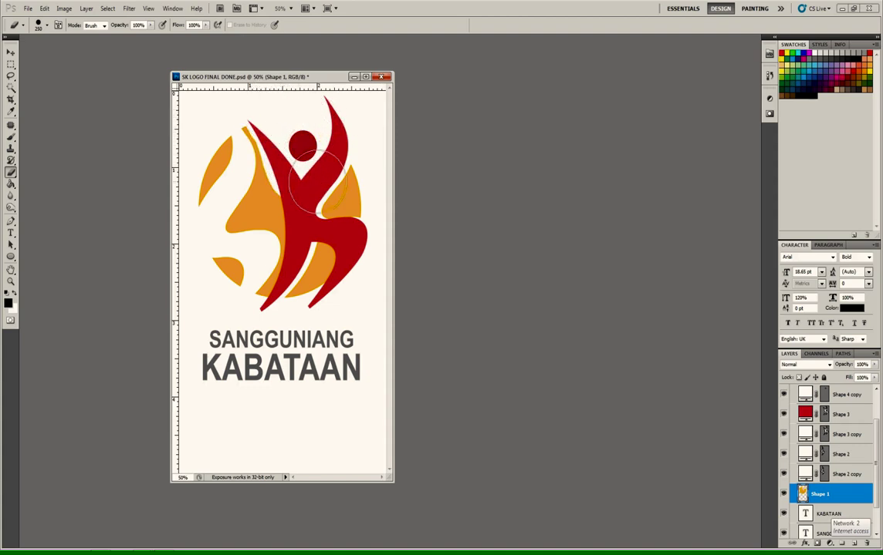
key("bracketleft")
key("bracketleft")
key("bracketleft")
mouse_move(323, 225)
left_mouse_down()
mouse_move(358, 223)
mouse_move(324, 240)
mouse_move(321, 232)
mouse_move(348, 247)
mouse_move(346, 274)
mouse_move(324, 295)
mouse_move(292, 259)
mouse_move(297, 216)
mouse_move(310, 230)
mouse_move(270, 207)
mouse_move(253, 170)
mouse_move(293, 220)
mouse_move(256, 176)
mouse_move(262, 209)
mouse_move(293, 243)
mouse_move(259, 183)
mouse_move(259, 231)
mouse_move(284, 272)
mouse_move(274, 297)
mouse_move(237, 263)
mouse_move(254, 239)
mouse_move(246, 256)
mouse_move(270, 300)
mouse_move(237, 267)
mouse_move(259, 220)
mouse_move(288, 244)
left_mouse_up()
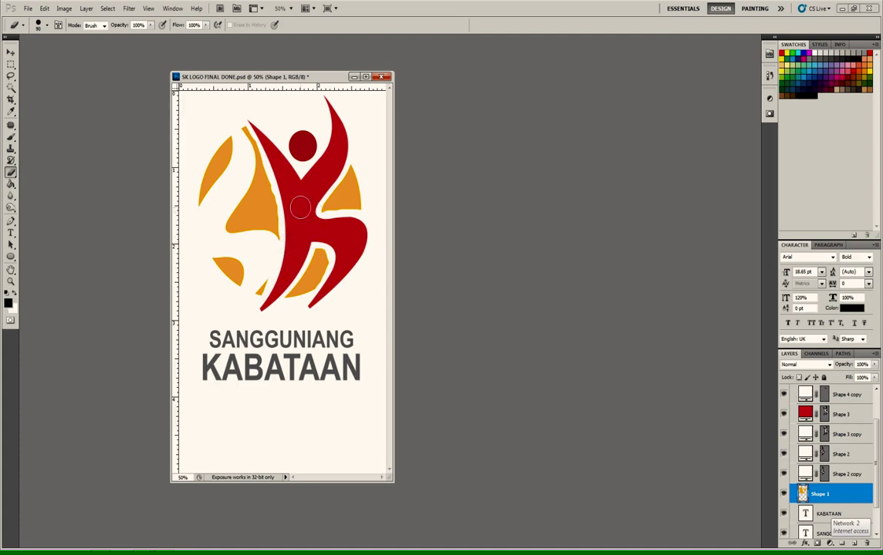
key("v")
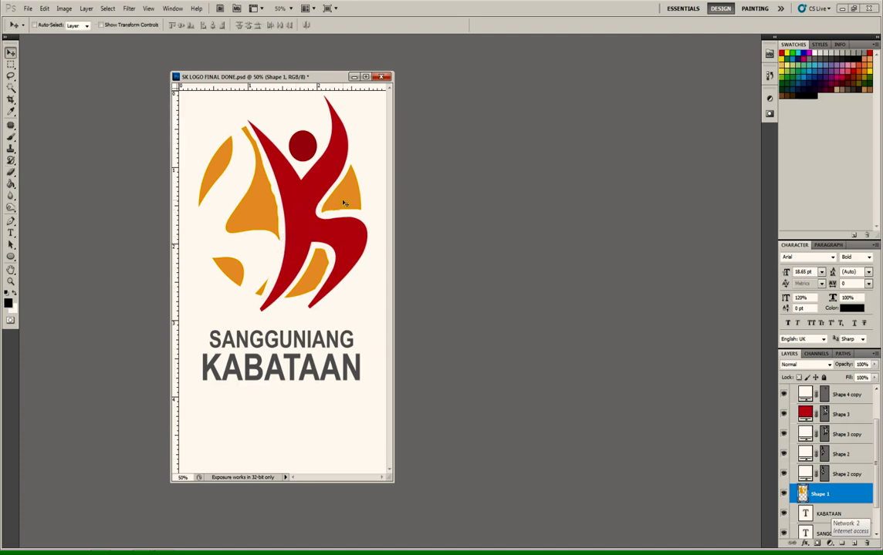
double_click(840, 495)
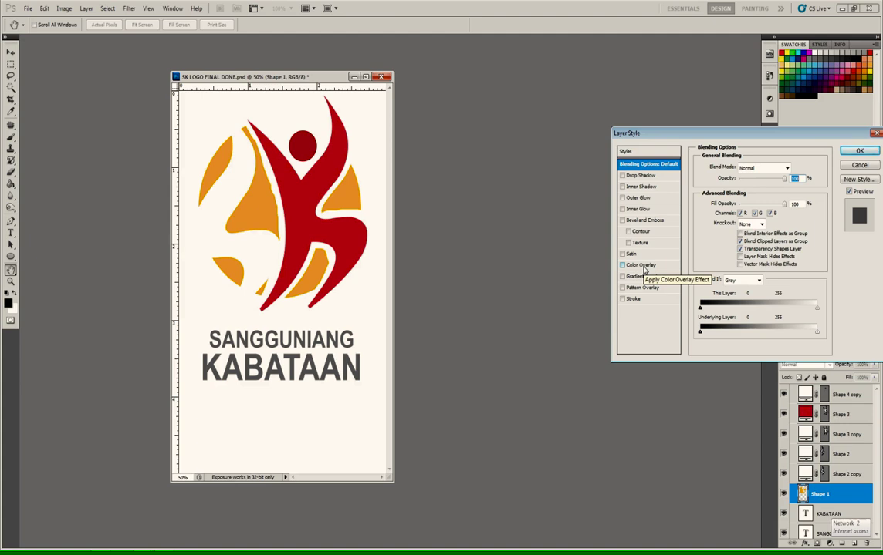
left_click(644, 267)
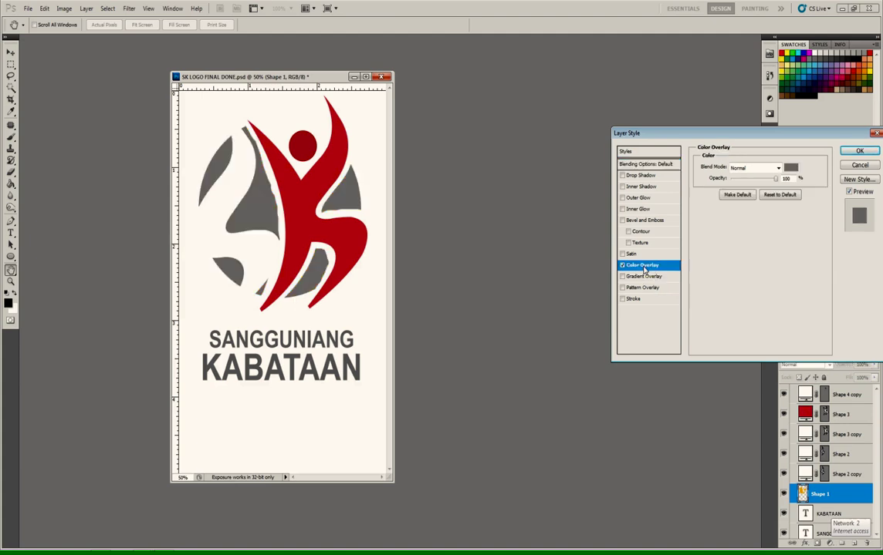
left_click(790, 168)
left_click_drag(617, 257, 482, 85)
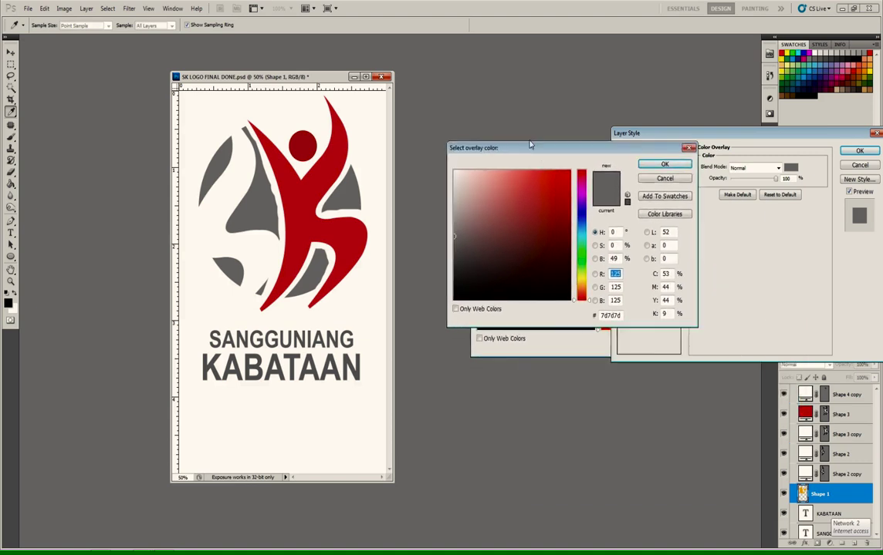
left_click(537, 236)
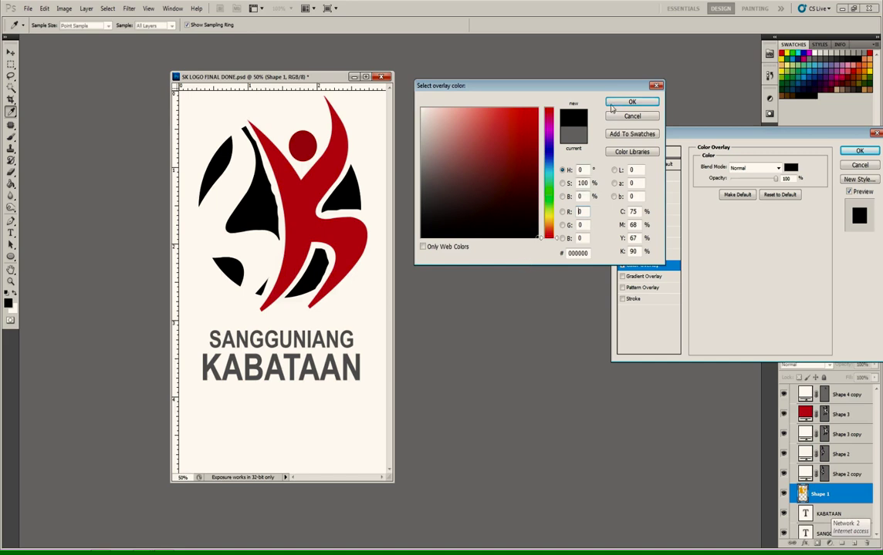
left_click(629, 102)
left_click_drag(713, 135, 515, 87)
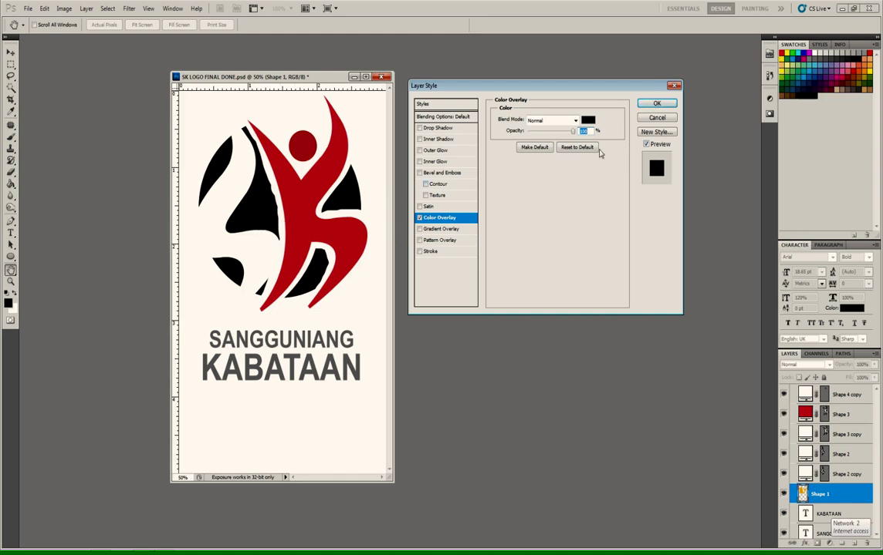
left_click(656, 117)
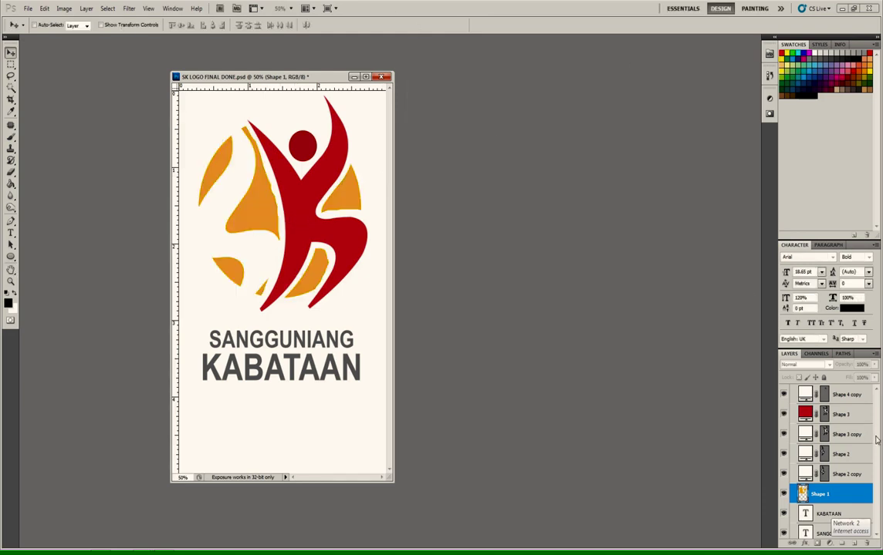
Hide the other versions, duplicate ORIGINAL LOGO as BLUE, and hide ORIGINAL LOGO.
scroll(814, 416, "up", 2)
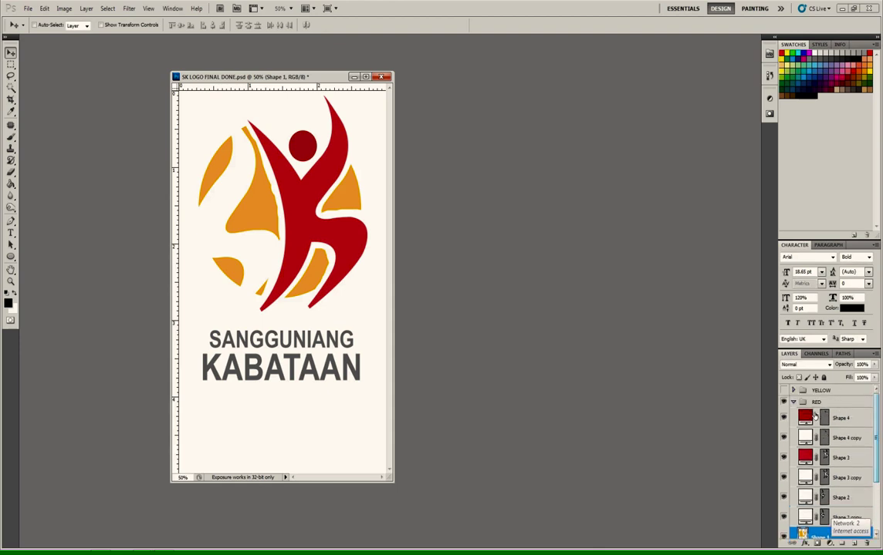
left_click(793, 402)
left_click_drag(784, 391, 784, 417)
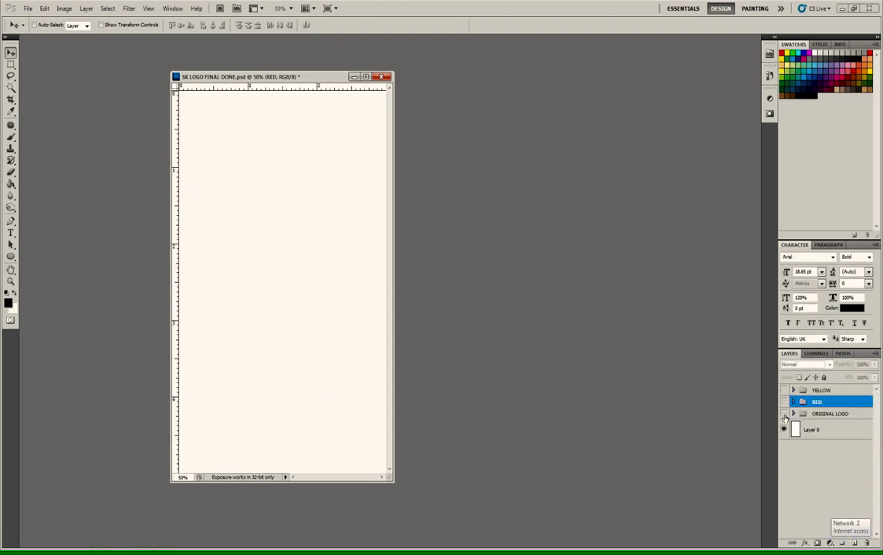
left_click(784, 414)
left_click(823, 415)
right_click(823, 415)
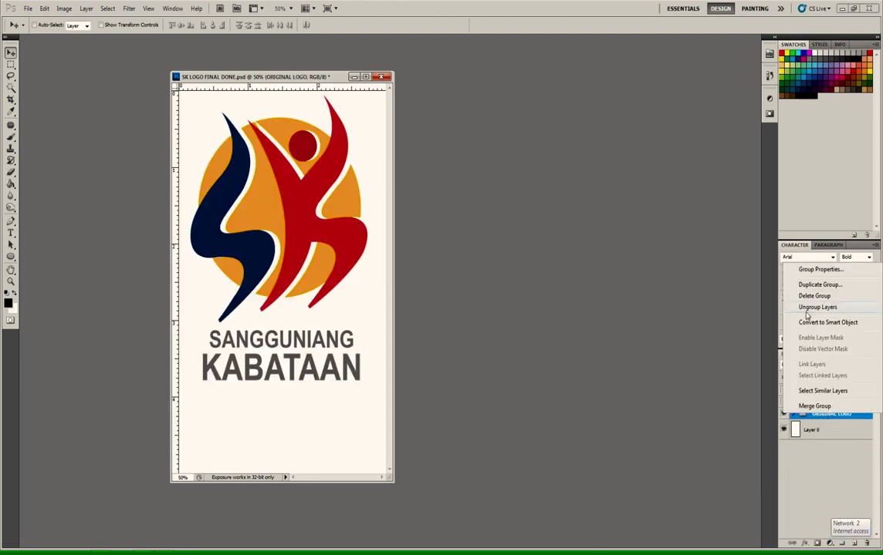
left_click(810, 284)
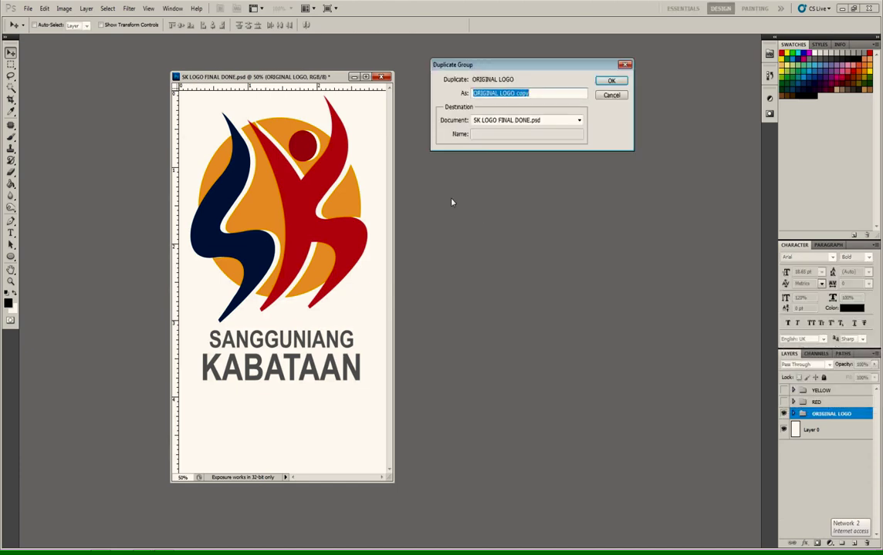
type("BLUE")
key("Return")
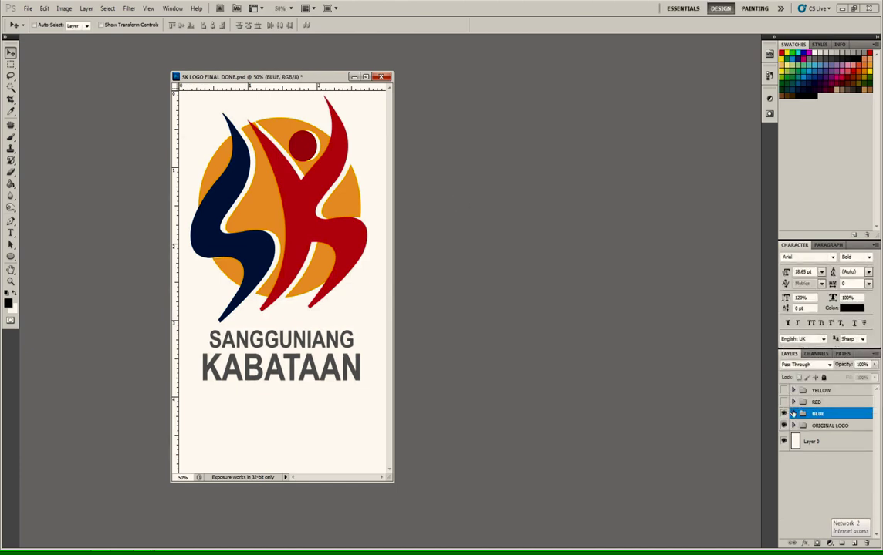
left_click(784, 426)
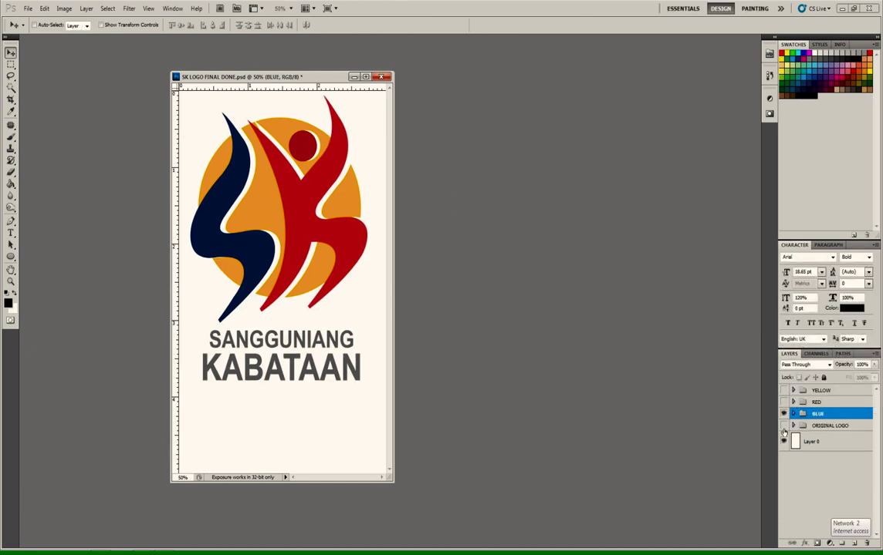
Fill the BLUE group's red figure and red head circle with white.
left_click(301, 191, "ctrl")
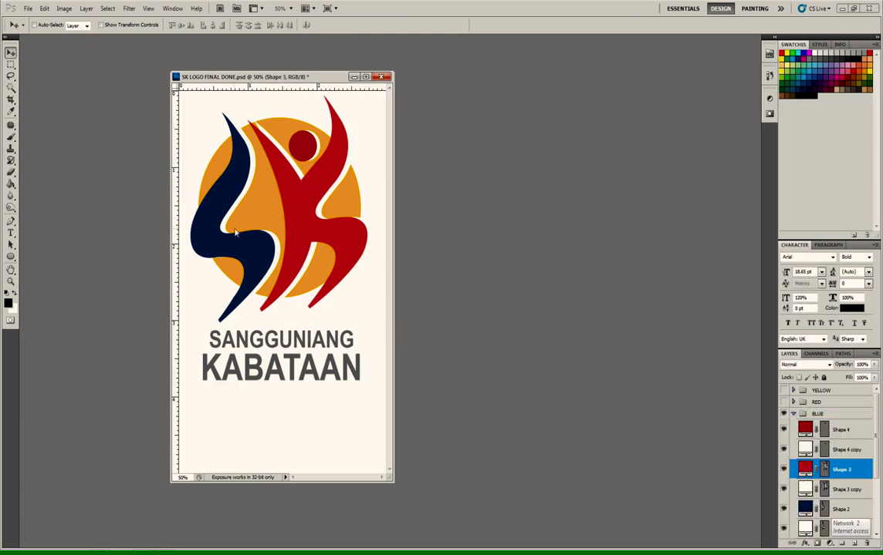
double_click(805, 471)
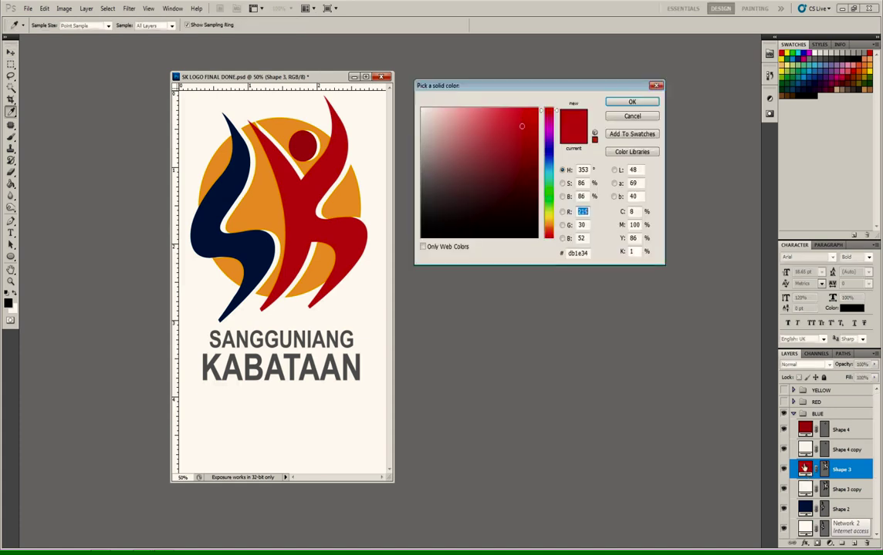
left_click(421, 104)
left_click(631, 100)
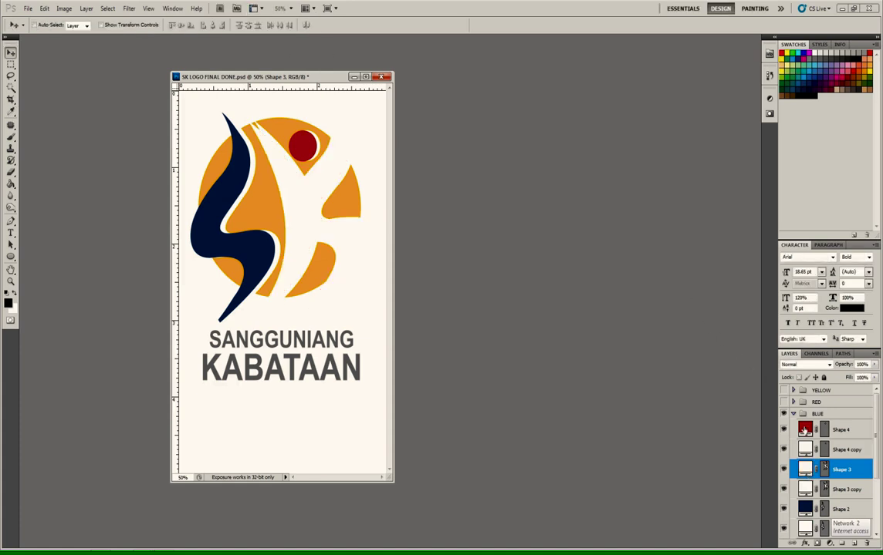
double_click(806, 428)
left_click(346, 101)
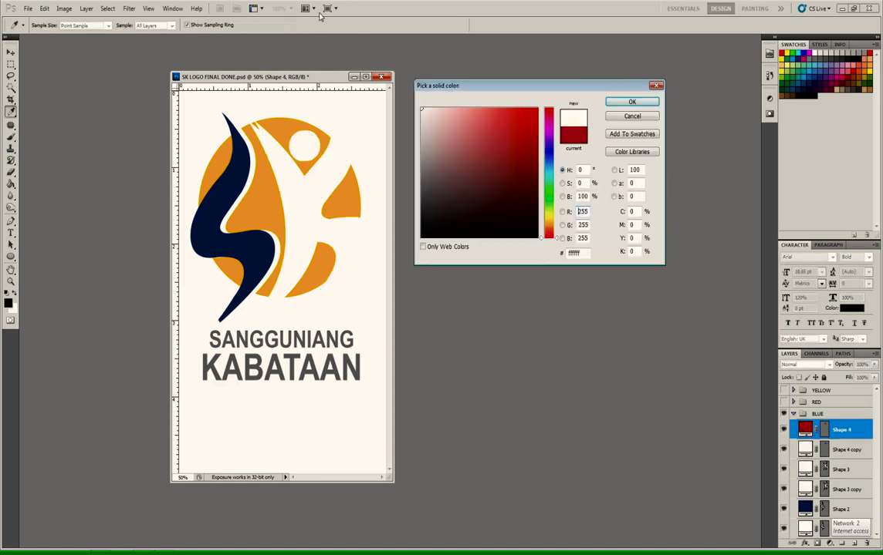
key("Return")
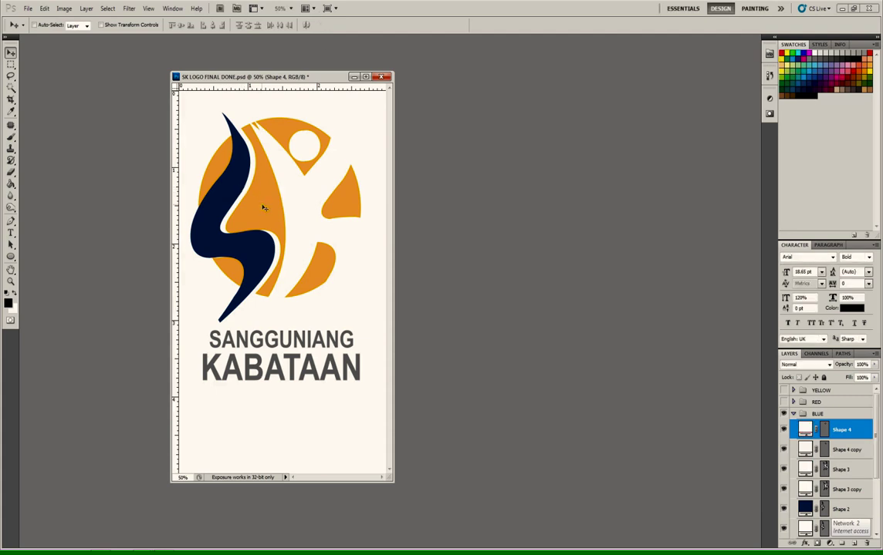
left_click(263, 208, "ctrl")
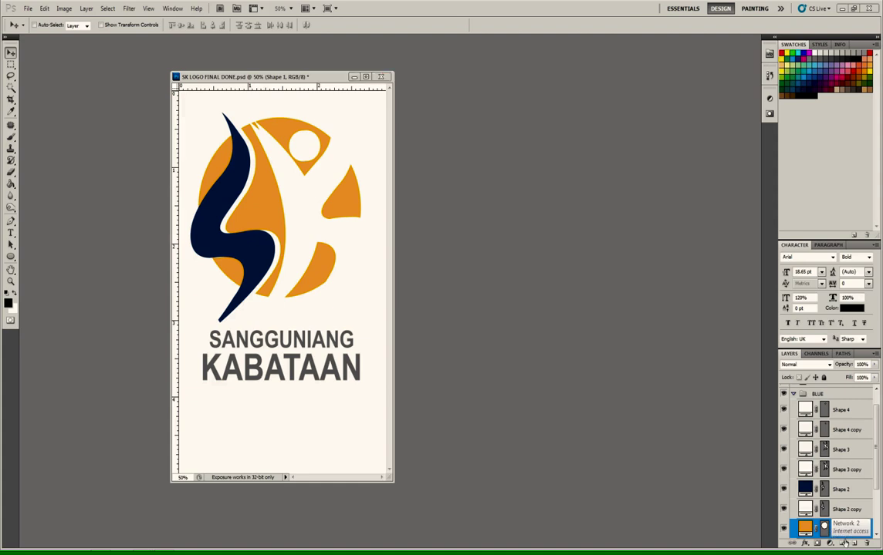
mouse_move(540, 545)
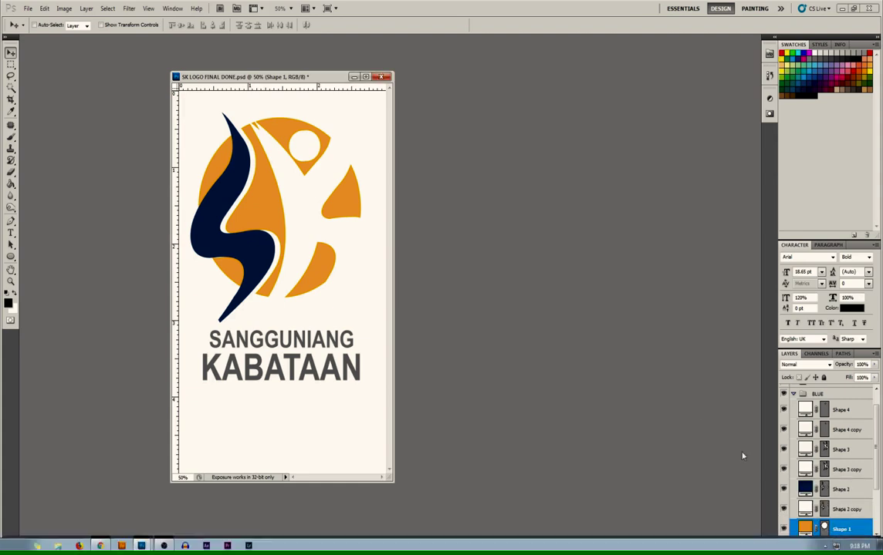
Rasterize BLUE's orange Shape 1 and erase it back along the navy figure.
right_click(840, 530)
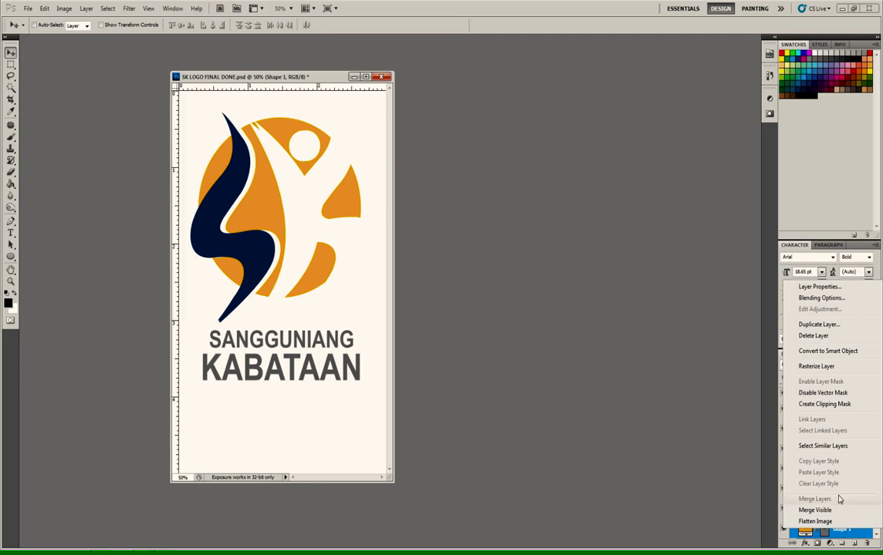
left_click(816, 367)
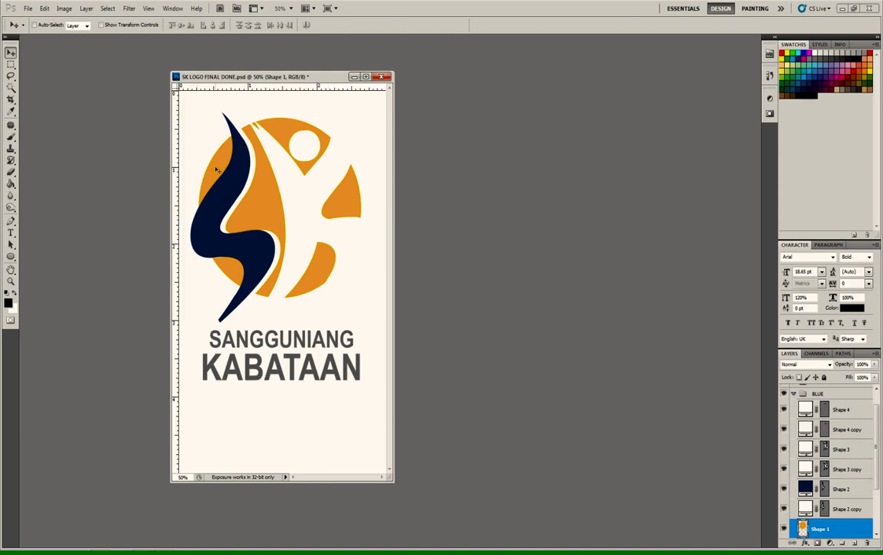
left_click(11, 172)
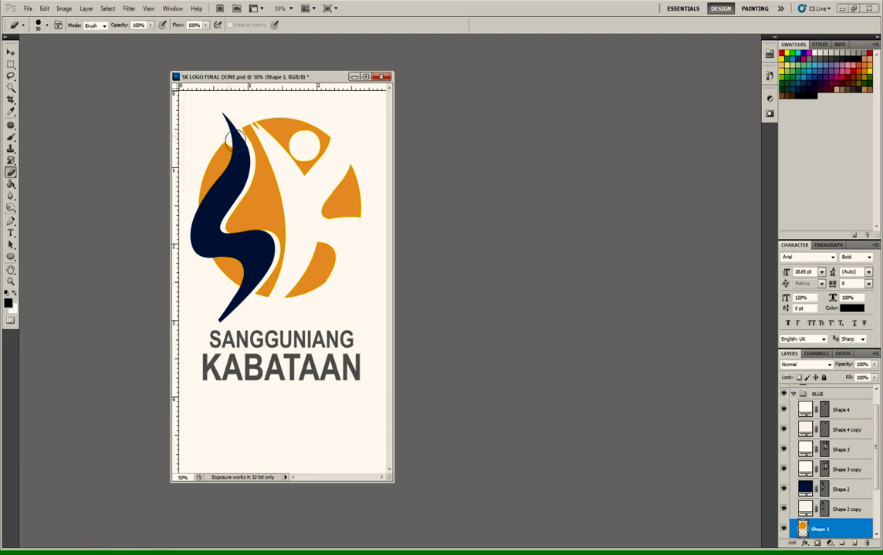
mouse_move(251, 147)
left_mouse_down()
mouse_move(213, 166)
mouse_move(193, 189)
mouse_move(197, 171)
mouse_move(184, 202)
mouse_move(205, 240)
mouse_move(259, 240)
mouse_move(221, 236)
mouse_move(194, 205)
mouse_move(196, 189)
mouse_move(199, 202)
mouse_move(234, 179)
mouse_move(208, 189)
mouse_move(258, 236)
mouse_move(193, 221)
mouse_move(226, 248)
mouse_move(209, 246)
mouse_move(241, 258)
mouse_move(218, 233)
mouse_move(248, 275)
mouse_move(221, 251)
mouse_move(217, 263)
mouse_move(232, 270)
left_mouse_up()
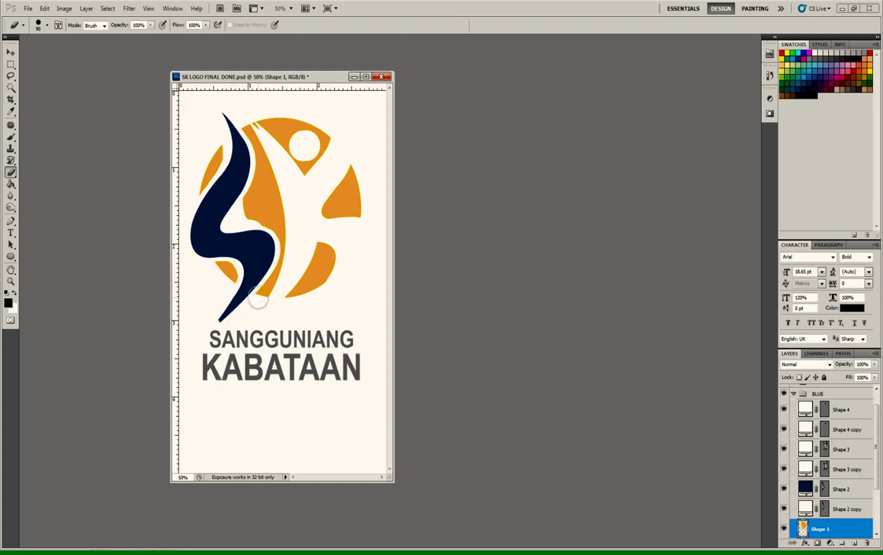
key("v")
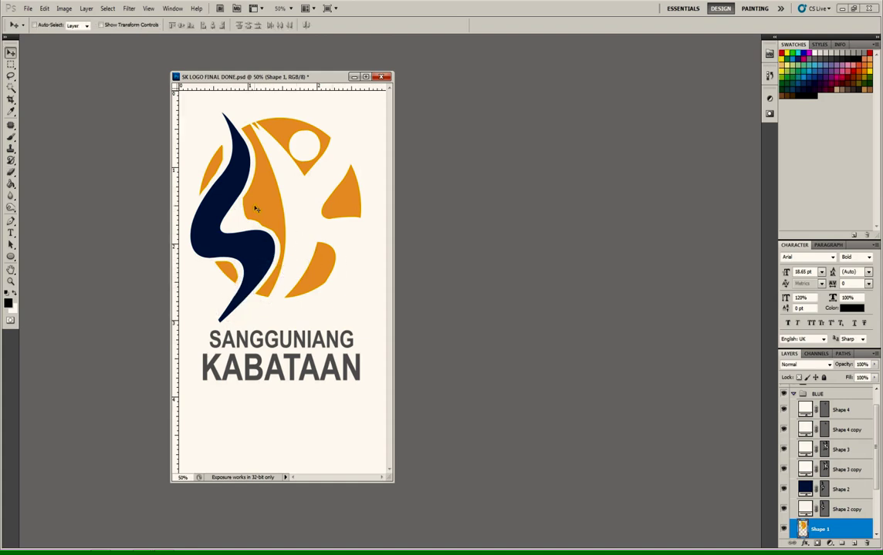
Collapse the BLUE group and hide it so the RED version shows.
scroll(785, 401, "up", 1)
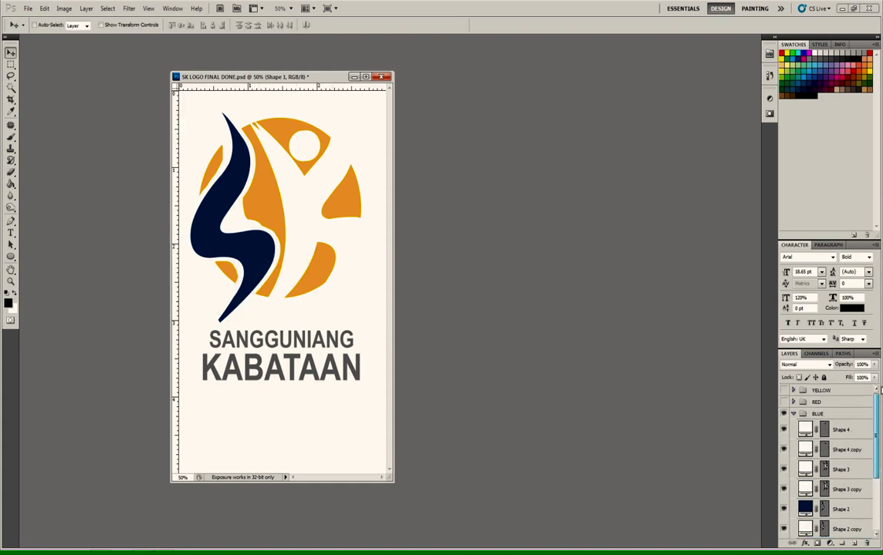
left_click(792, 415)
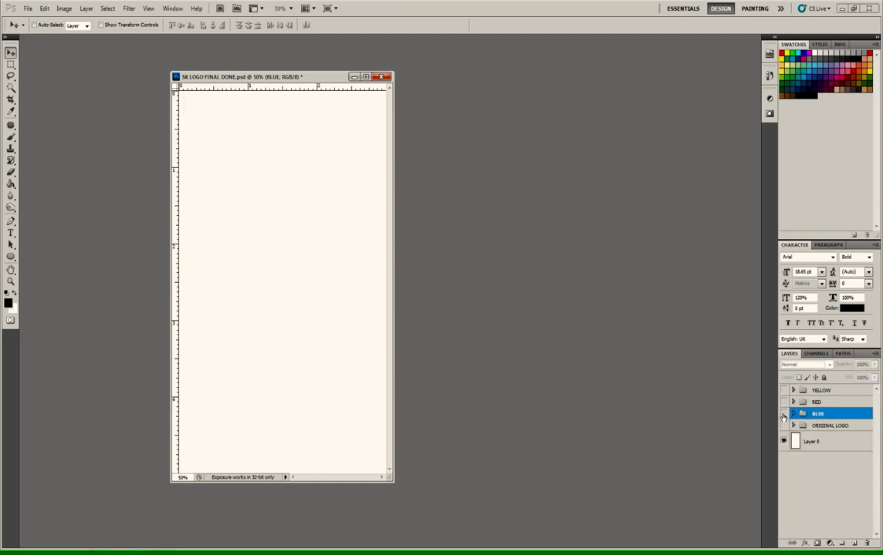
left_click(783, 415)
Hide RED, briefly preview YELLOW, then show only the navy-figure BLUE logo variant.
left_click(784, 415)
left_click(783, 402)
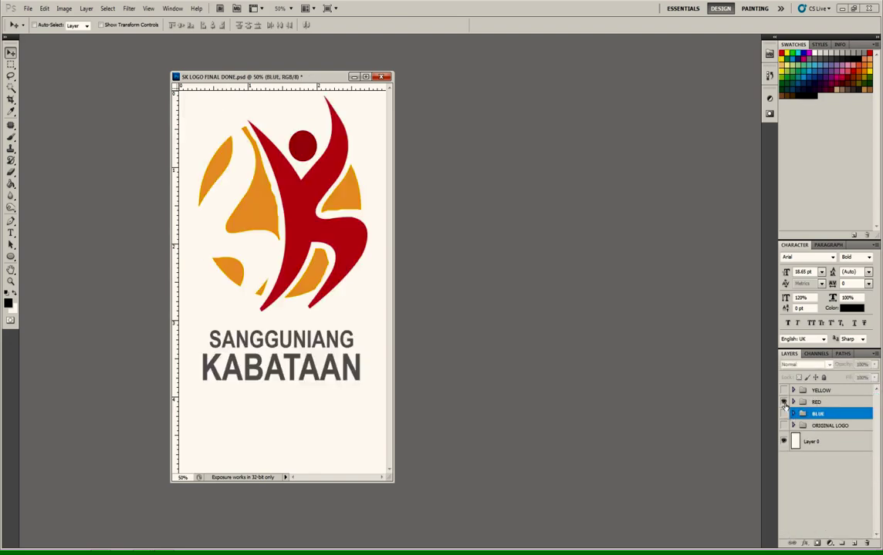
left_click(783, 402)
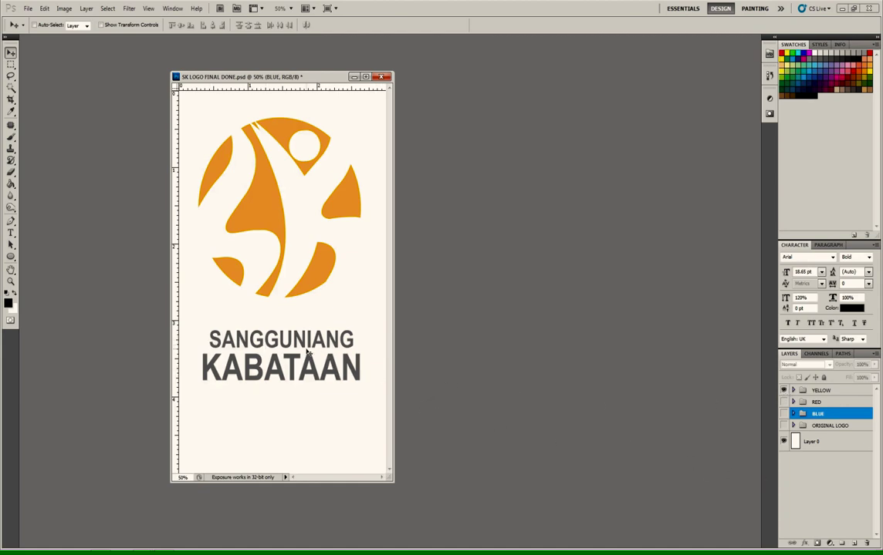
left_click(783, 390)
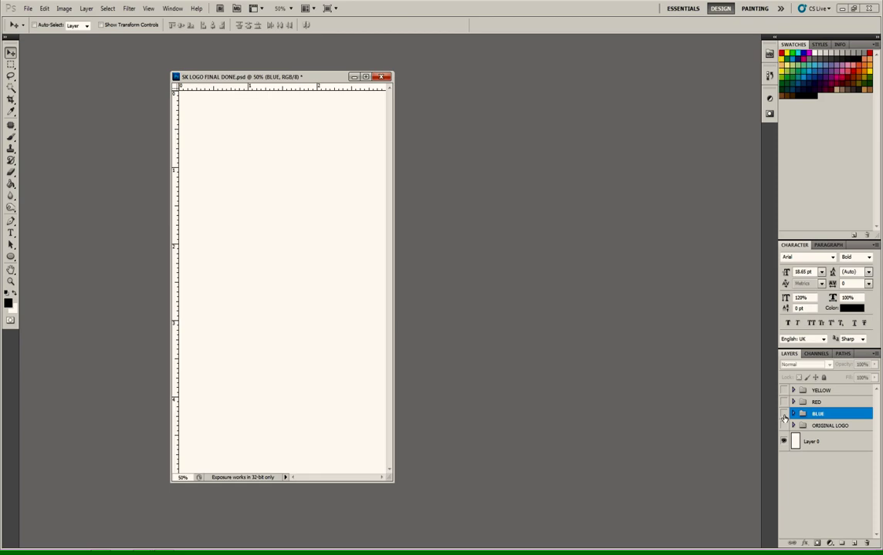
left_click(783, 415)
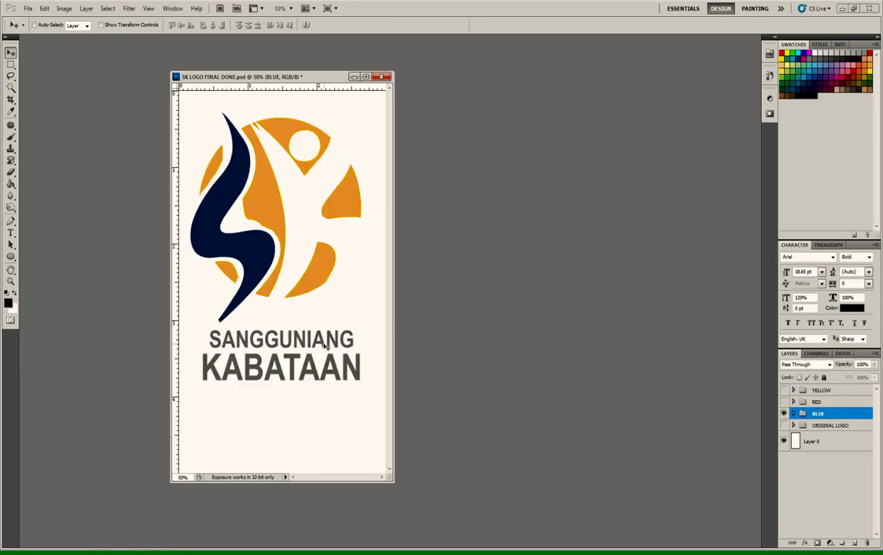
Give the BLUE group's Shape 1 circle pieces a black (#000000) Color Overlay.
left_click(273, 199, "ctrl")
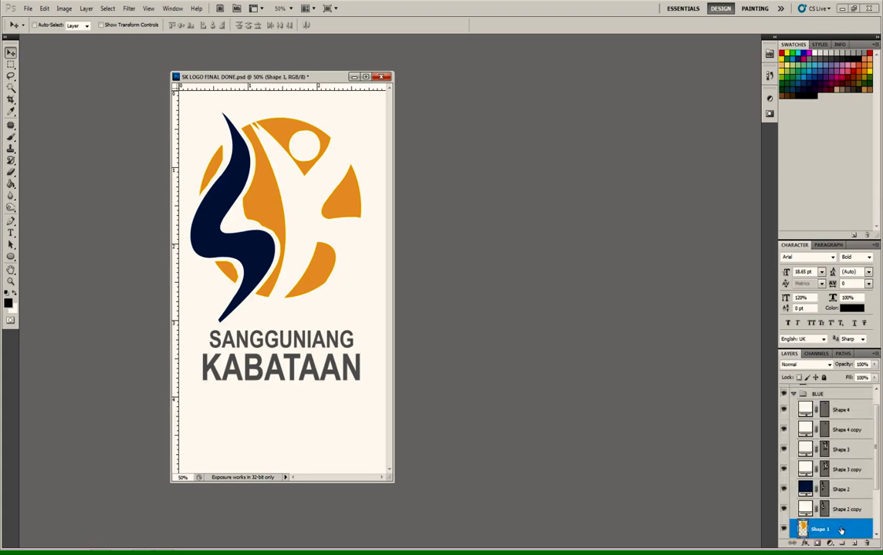
left_click(785, 530)
double_click(849, 529)
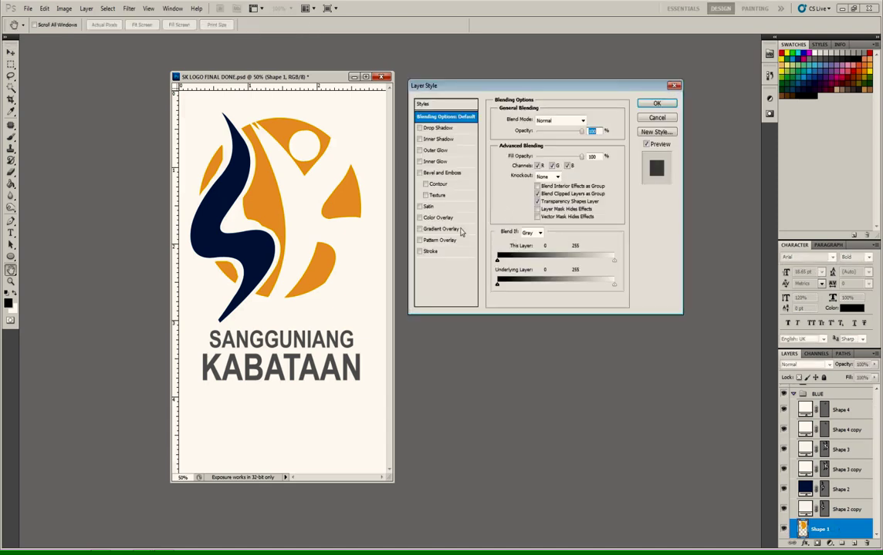
left_click(439, 218)
left_click(588, 121)
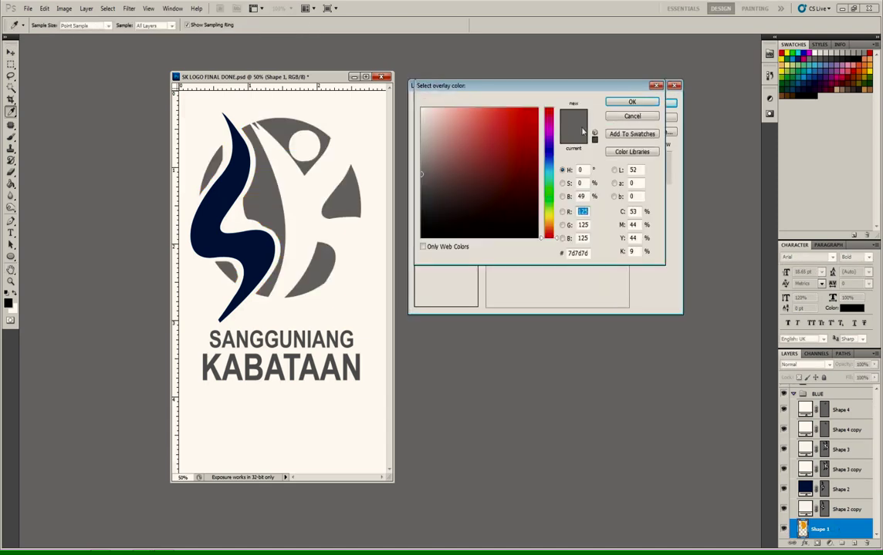
type("7")
key("BackSpace")
type("0")
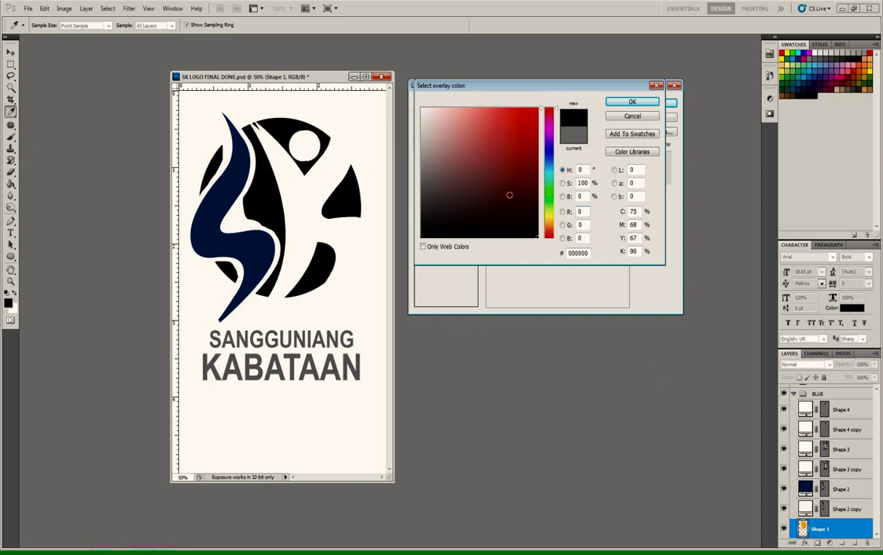
left_click_drag(480, 86, 496, 95)
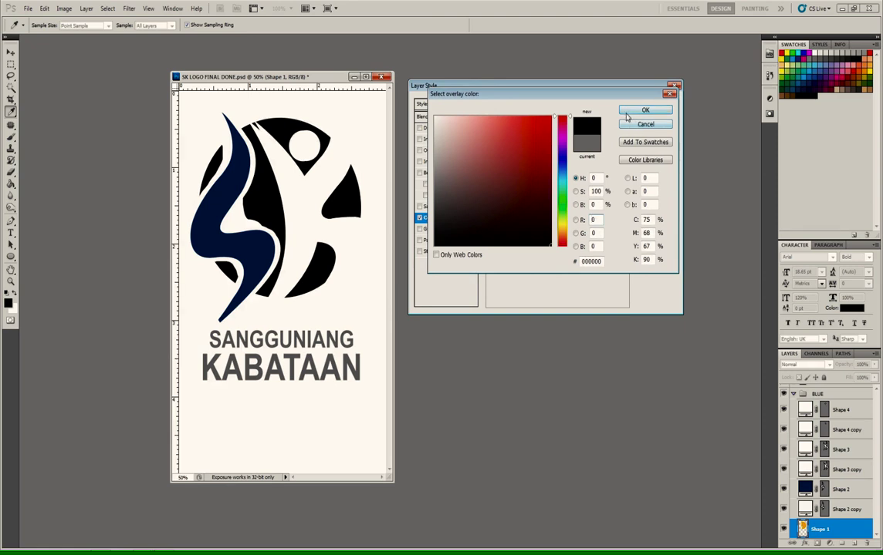
left_click_drag(517, 90, 502, 89)
left_click(619, 113)
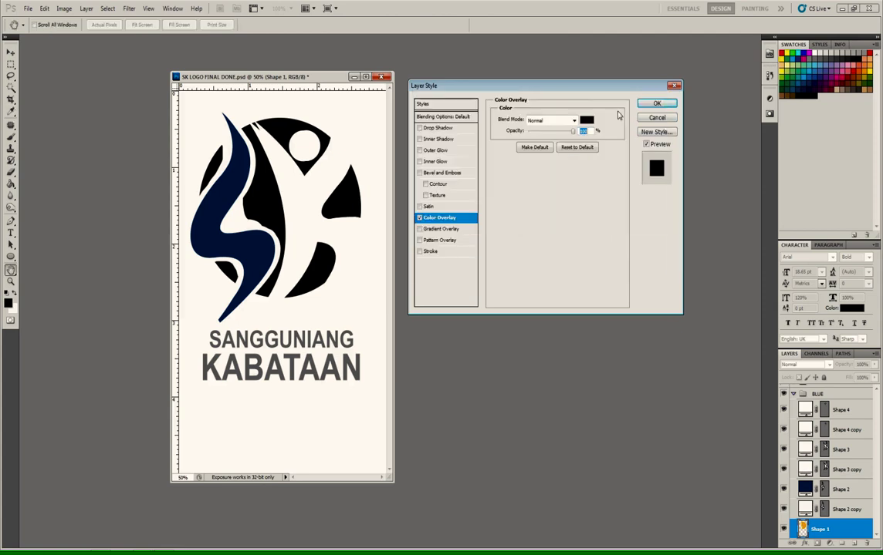
left_click(655, 104)
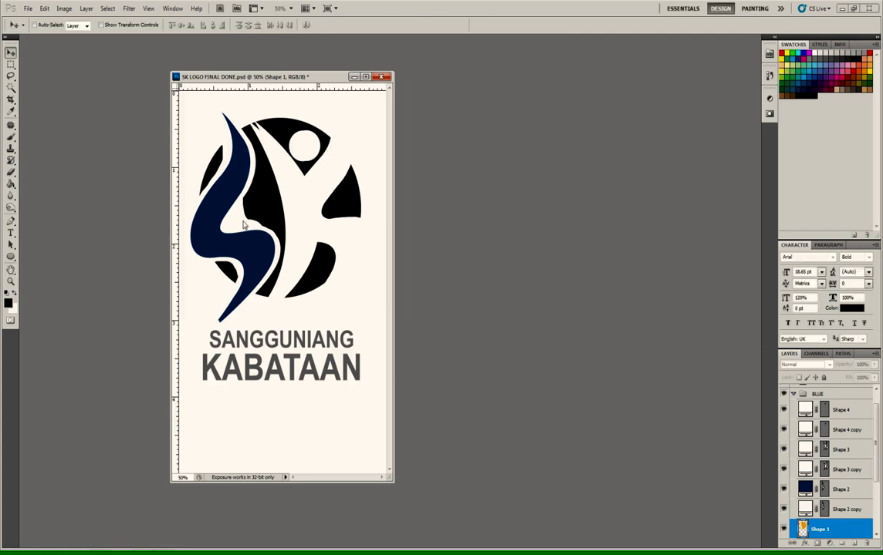
Change the blue S shape's fill colour to black (000000).
double_click(804, 470)
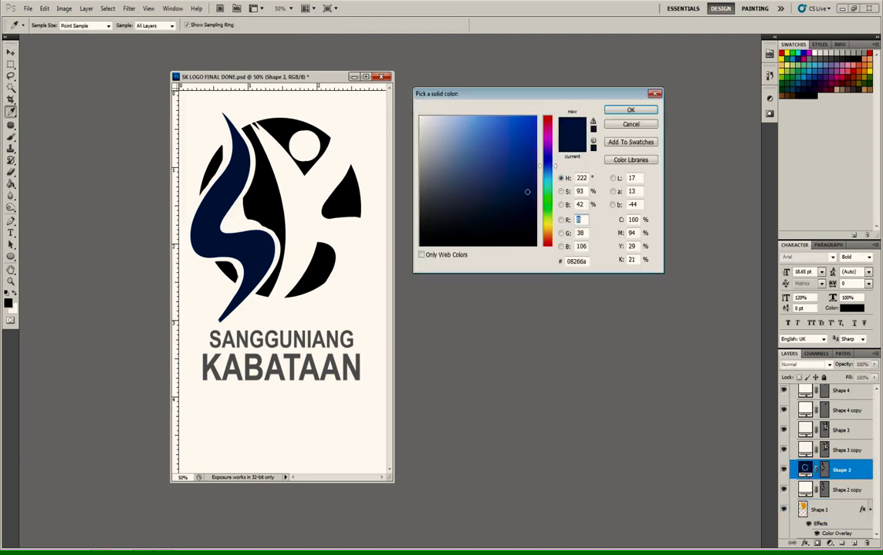
type("0")
key("Tab")
key("Tab")
type("0")
key("Tab")
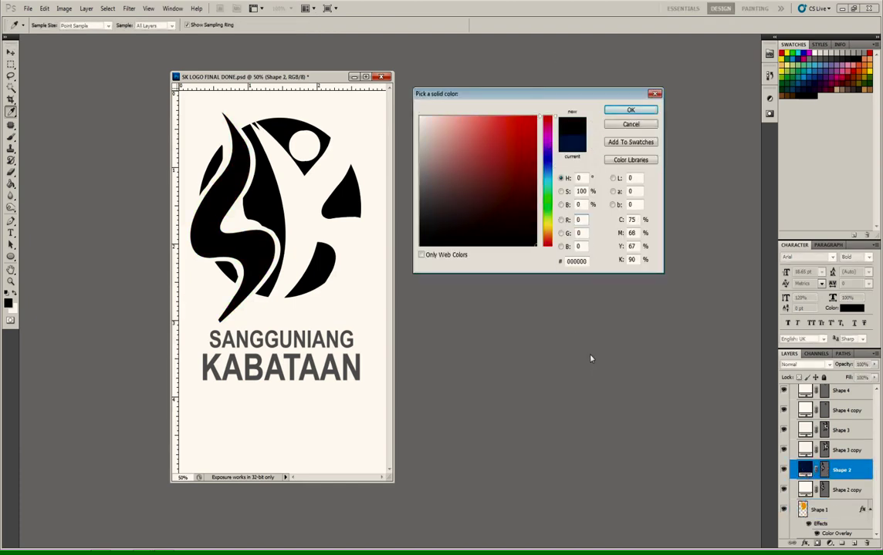
key("Return")
Select the SANGGUNIANG text layer and bring up the file-open window.
key("v")
left_click(312, 342)
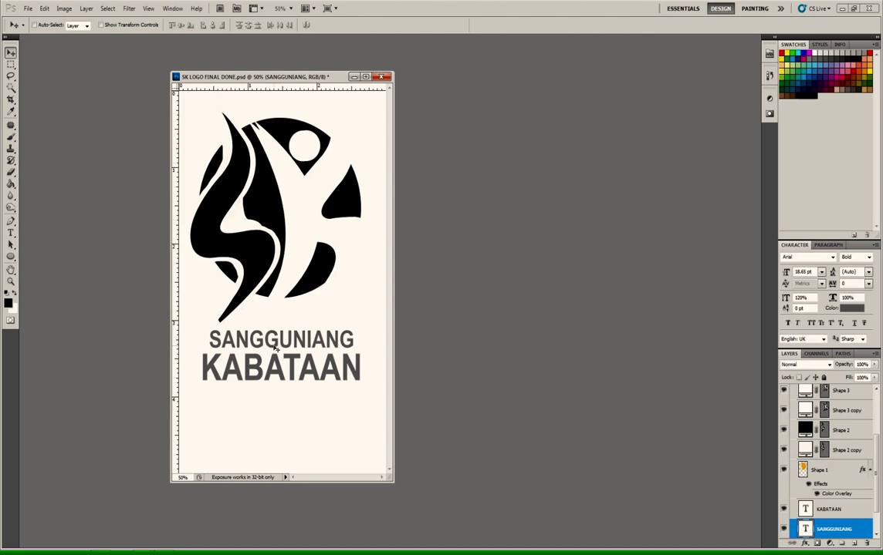
key("ctrl+o")
key("super")
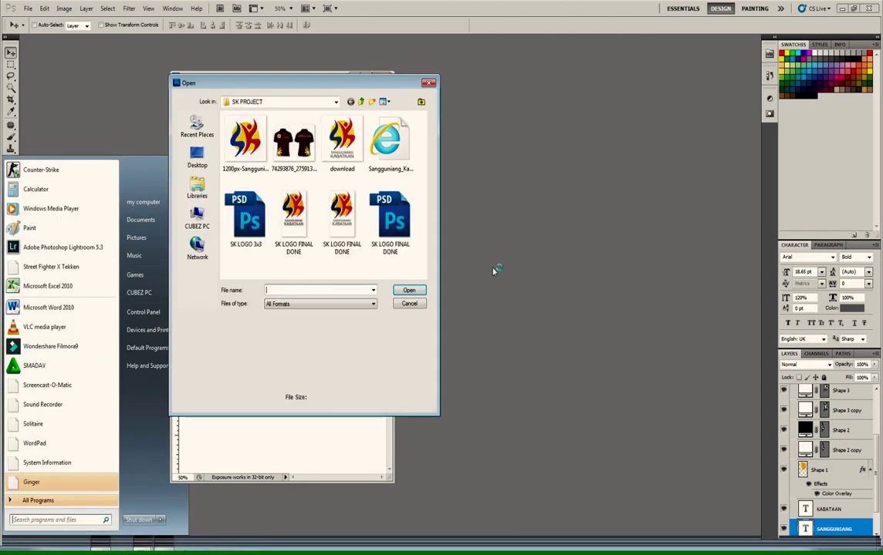
Open download.png, float it beside the SK logo for comparison, then close it.
left_click(494, 270)
double_click(341, 139)
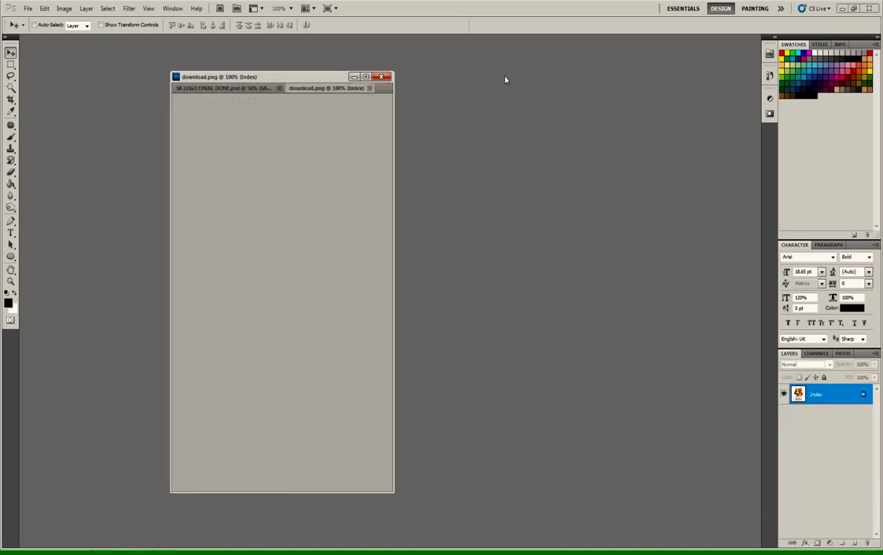
left_click_drag(325, 88, 505, 79)
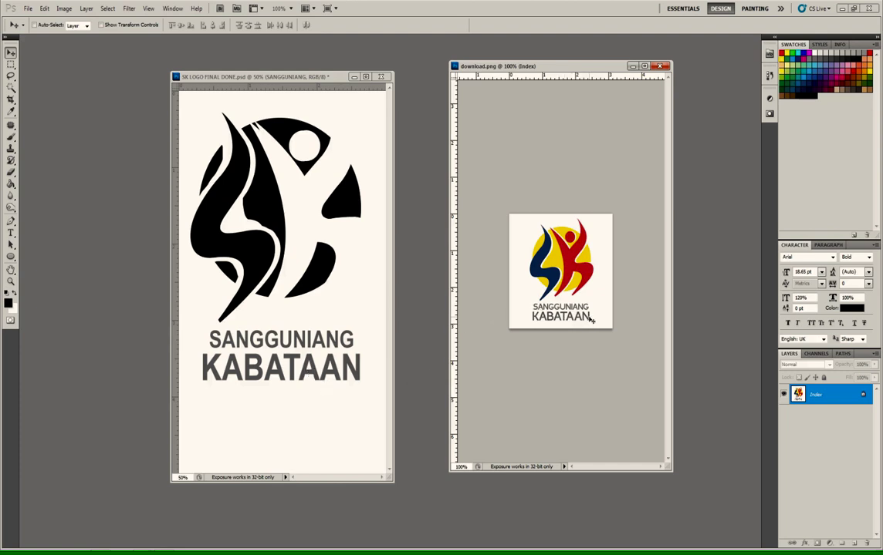
left_click(665, 67)
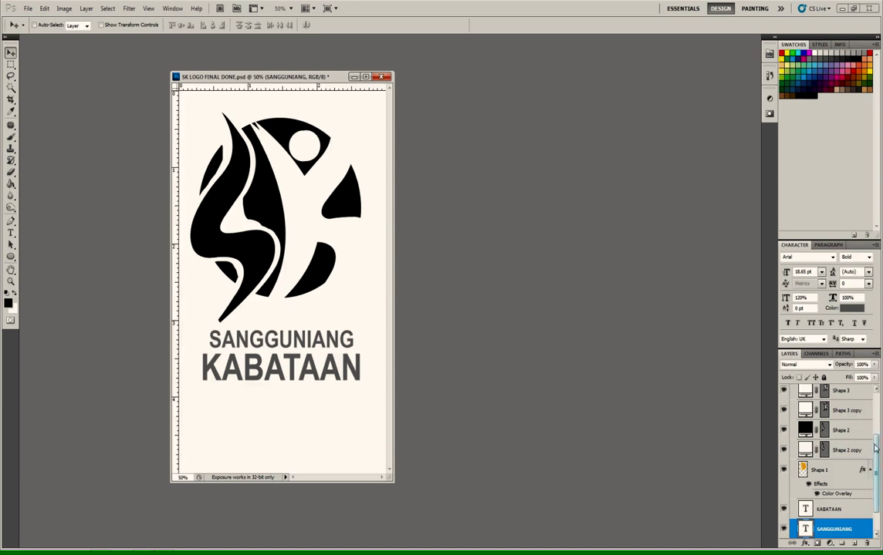
Add a black Color Overlay to the SANGGUNIANG text layer.
scroll(861, 420, "up", 3)
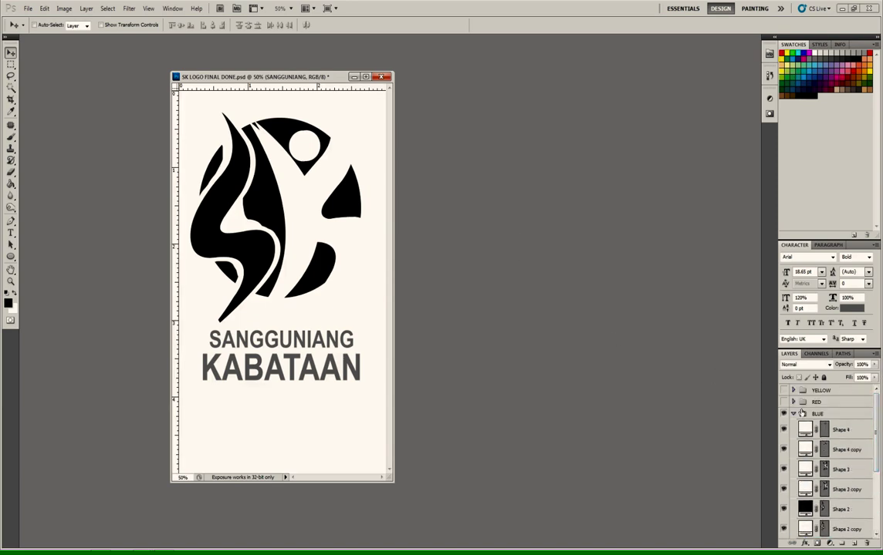
left_click(250, 343, "ctrl")
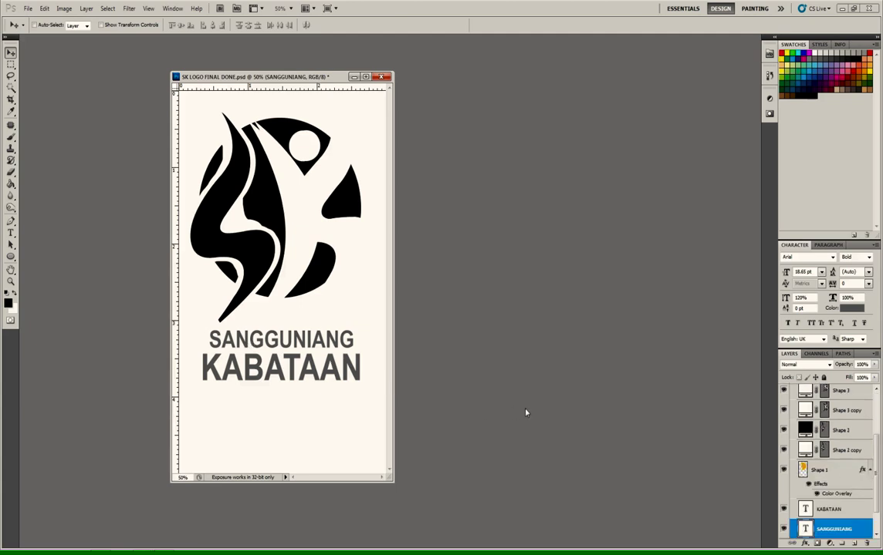
double_click(860, 529)
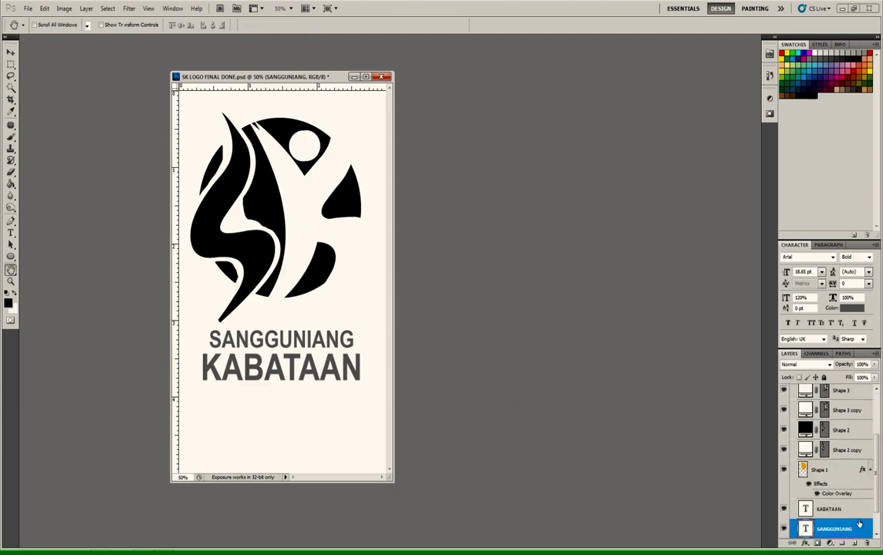
left_click(438, 218)
left_click(586, 119)
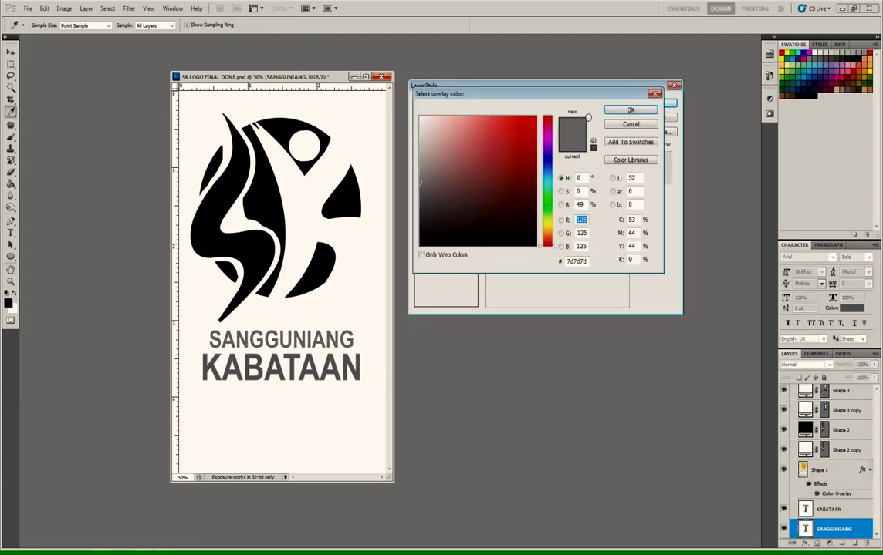
left_click(320, 170)
key("Return")
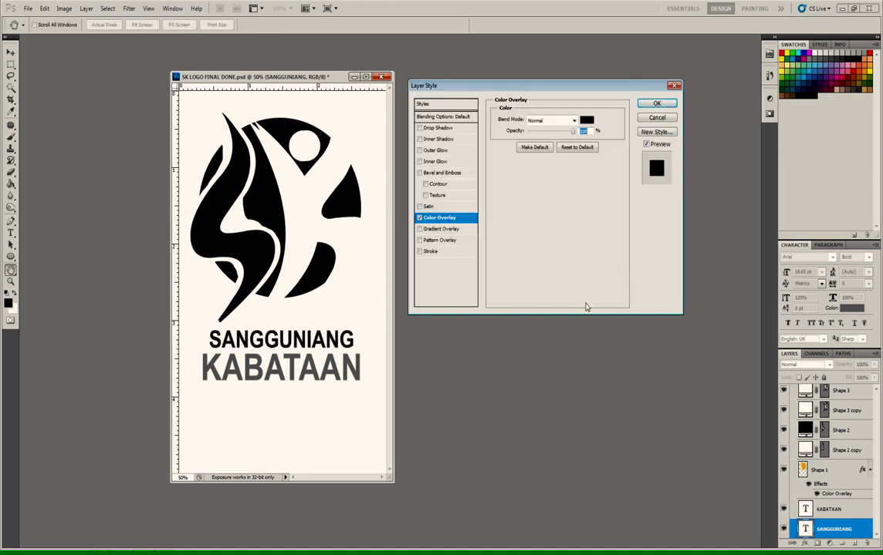
key("Return")
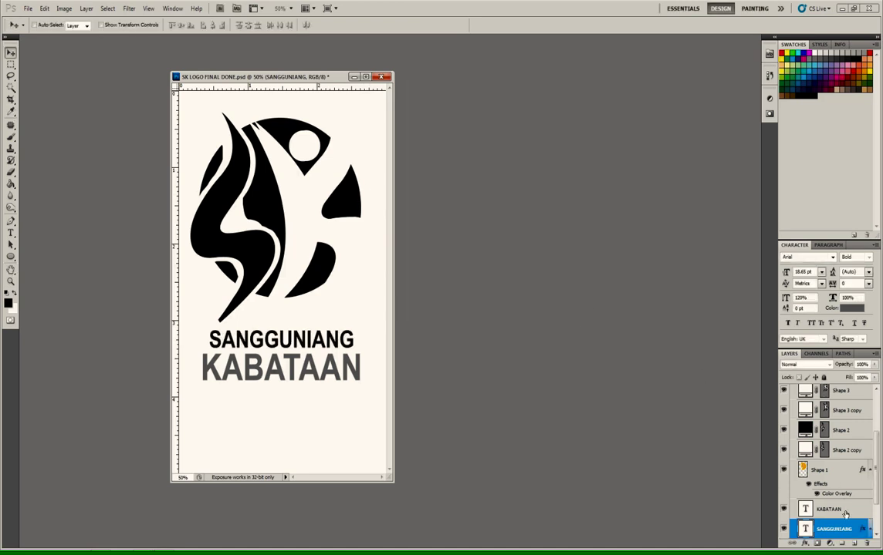
Add a black Color Overlay to the KABATAAN text layer.
double_click(854, 513)
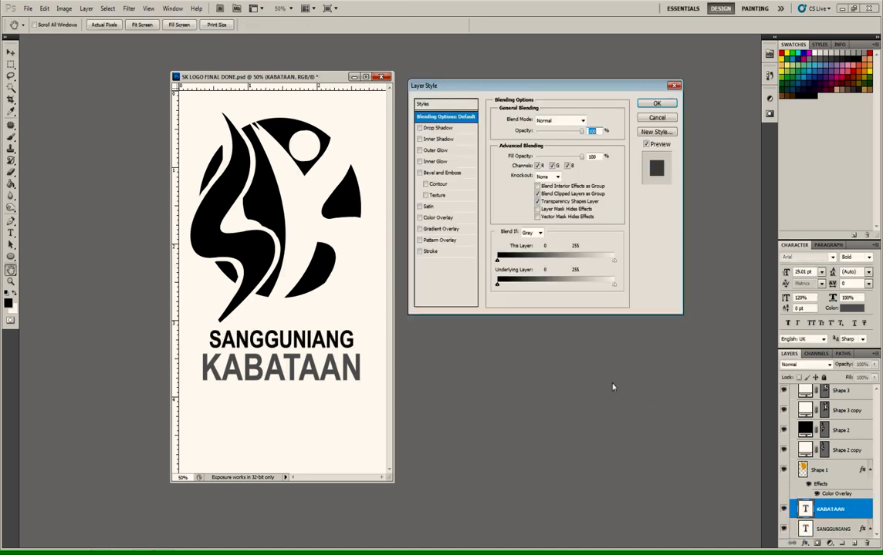
left_click(441, 218)
left_click(586, 121)
type("0")
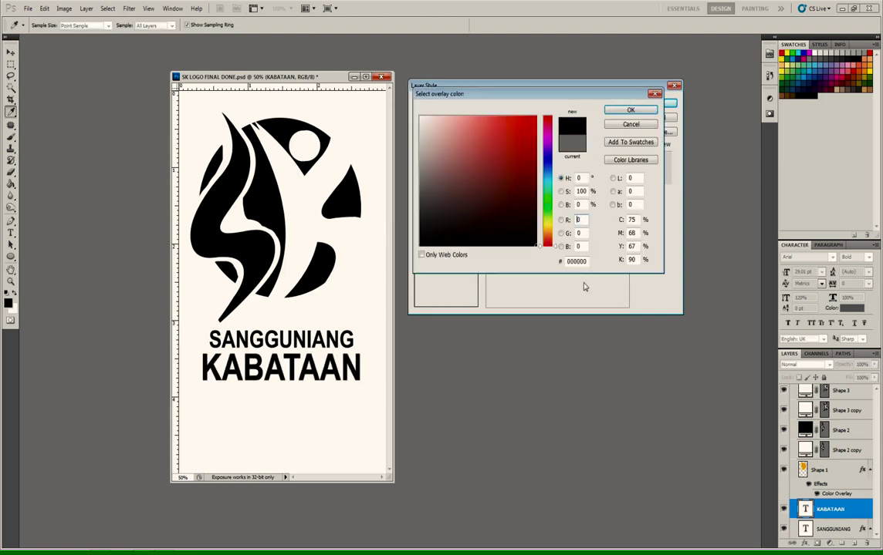
key("Return")
key("Return")
key("Return")
key("Return")
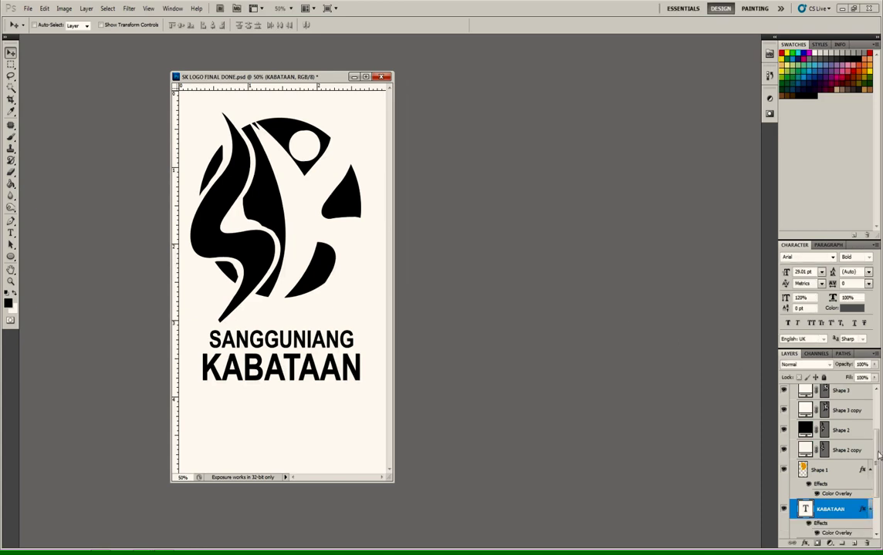
scroll(812, 414, "up", 5)
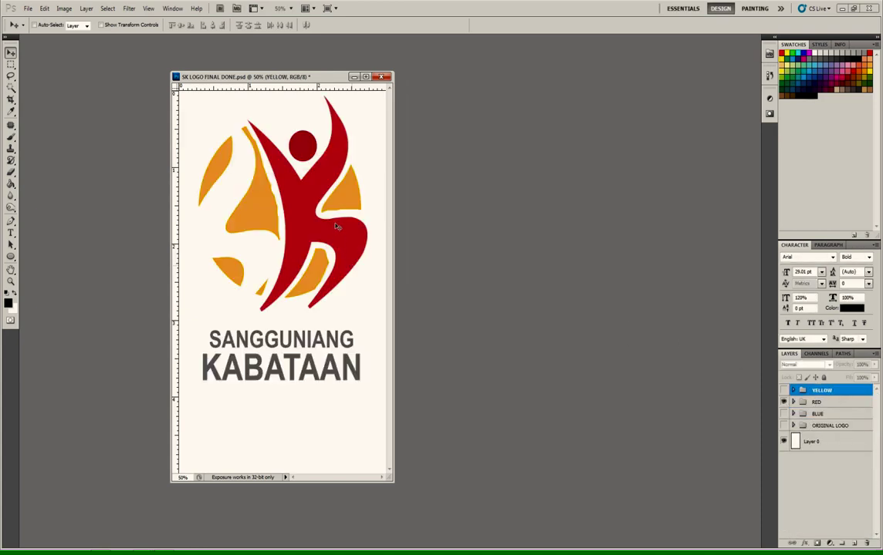
In the RED group, change the red figure's and head circle's fills to black.
left_click(337, 226, "ctrl")
double_click(806, 457)
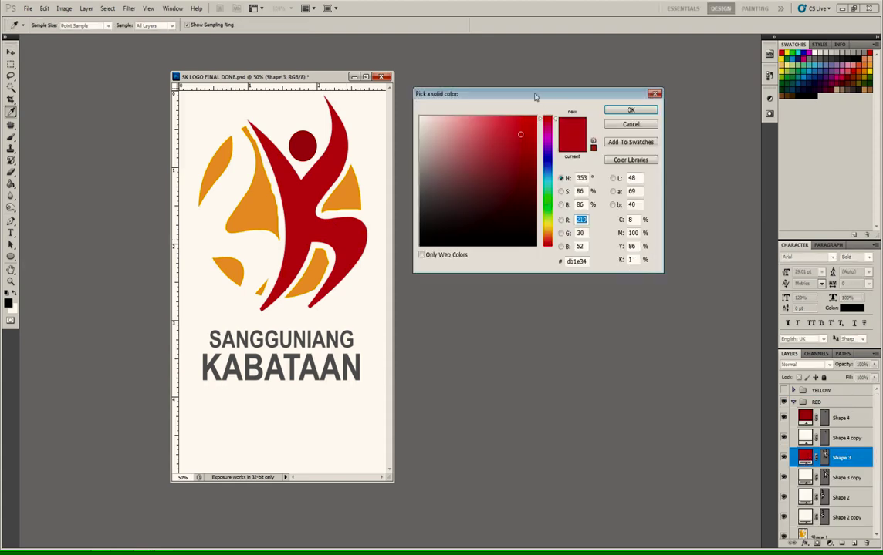
left_click_drag(525, 131, 604, 337)
key("Return")
key("v")
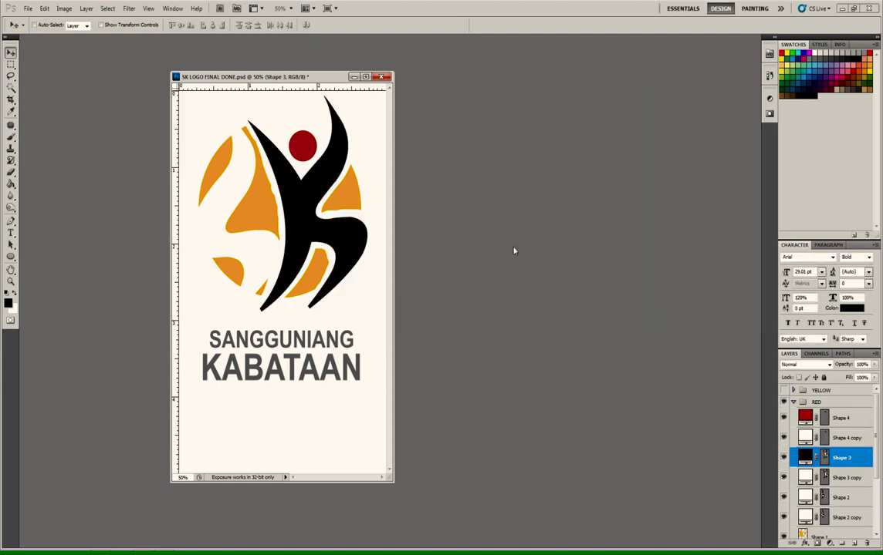
left_click(307, 152, "ctrl")
double_click(804, 418)
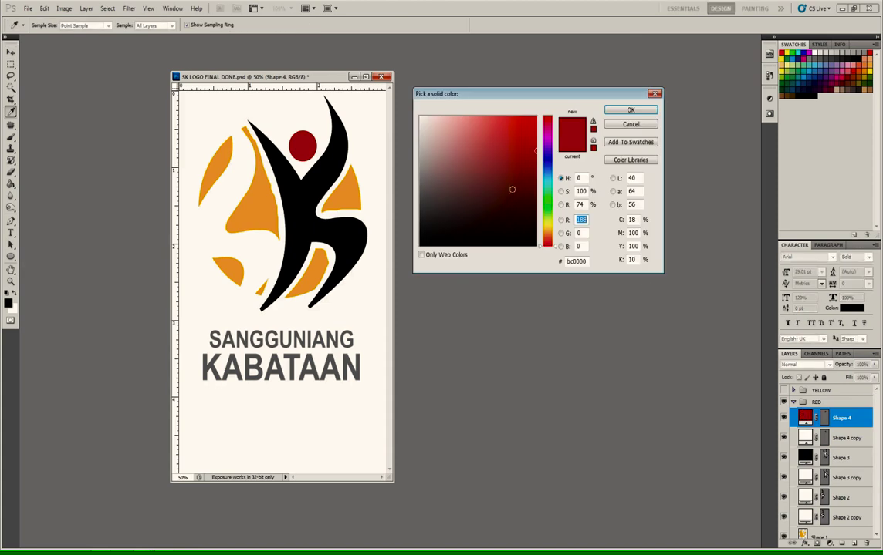
left_click_drag(513, 189, 579, 270)
key("Return")
Give the RED group's orange circle pieces a black Color Overlay.
left_click(302, 201, "ctrl")
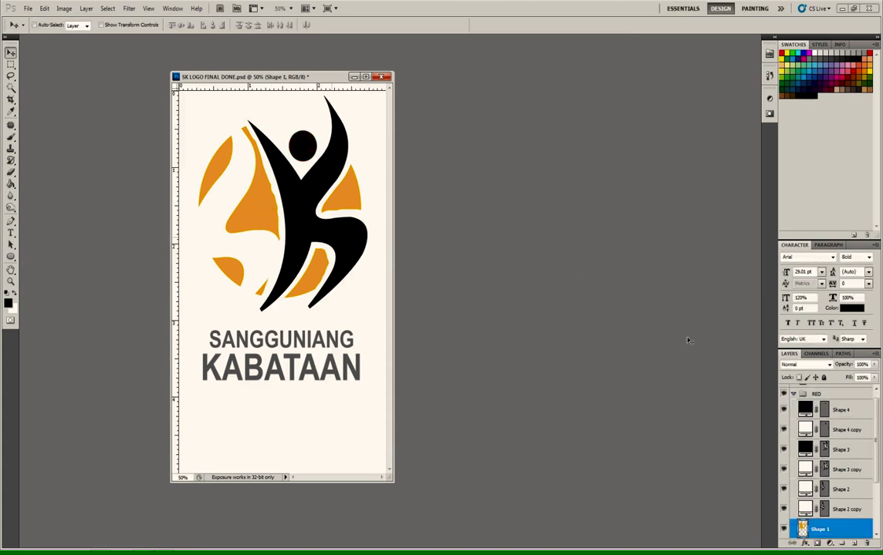
double_click(837, 532)
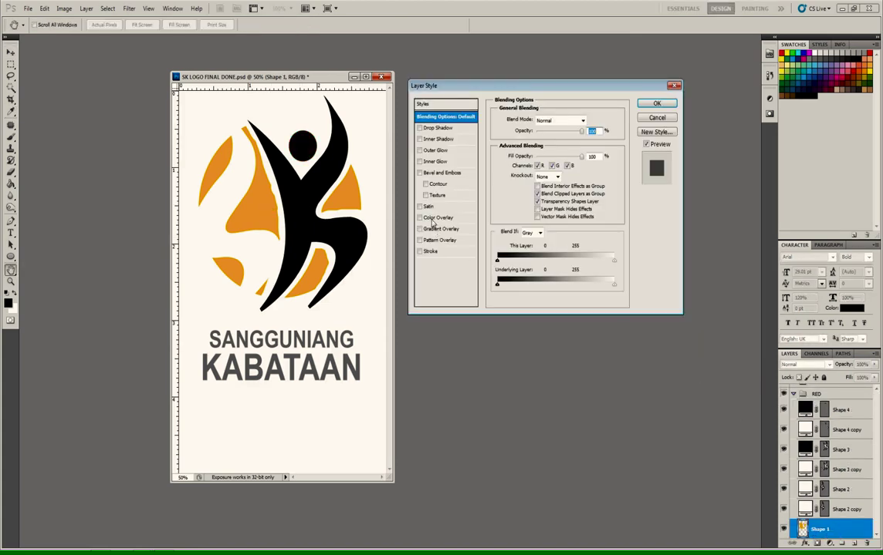
left_click(457, 219)
left_click(585, 121)
type("0")
key("Return")
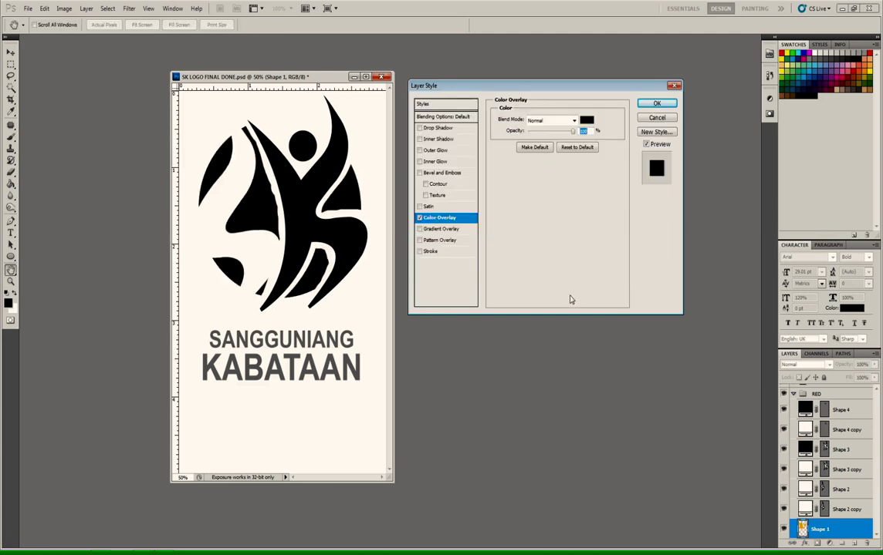
key("Return")
key("v")
Add a black (000000) Color Overlay to the SANGGUNIANG text layer.
scroll(826, 463, "down", 3)
left_click(834, 486)
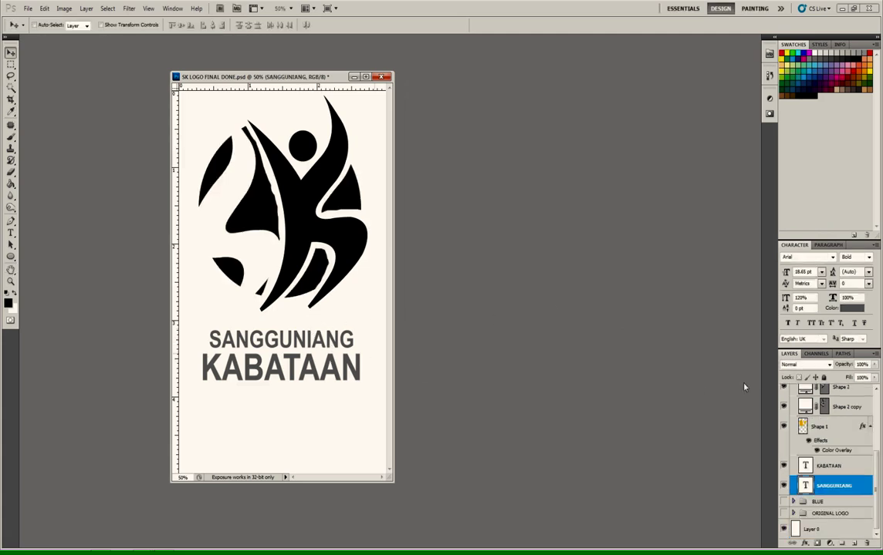
double_click(863, 485)
left_click(444, 217)
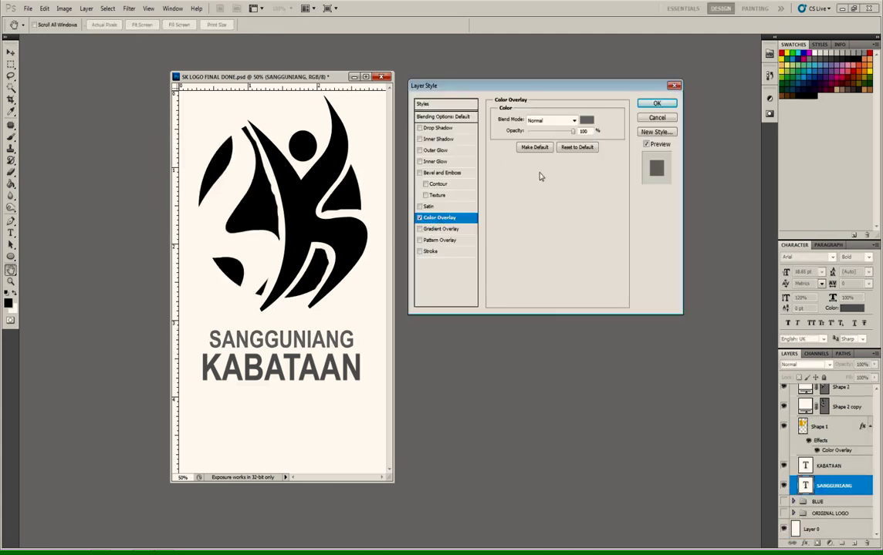
left_click(586, 121)
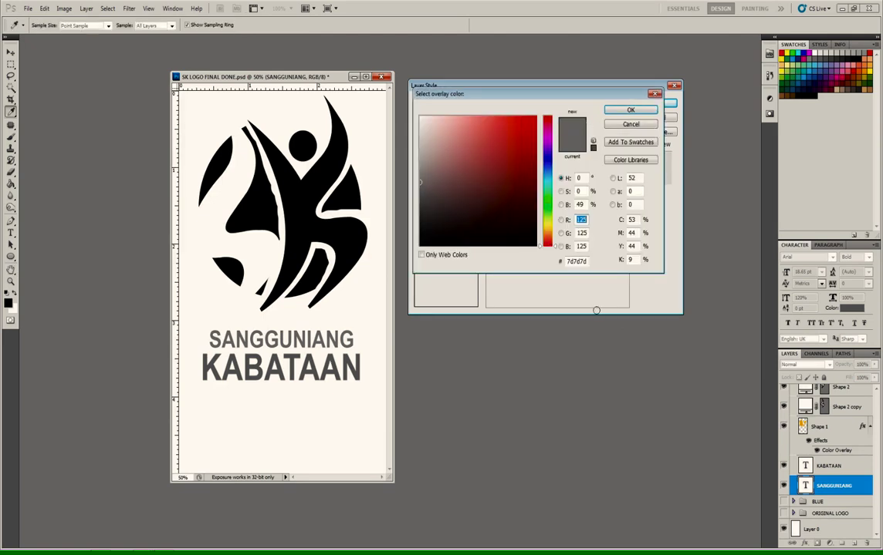
type("0")
key("Tab")
type("0")
key("Return")
key("Return")
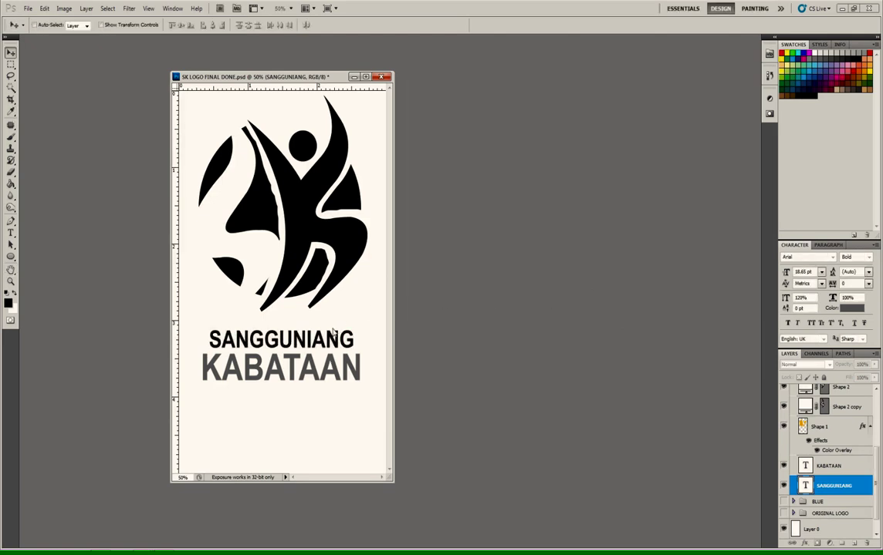
Recheck SANGGUNIANG's black overlay and add a black Color Overlay to KABATAAN.
double_click(823, 483)
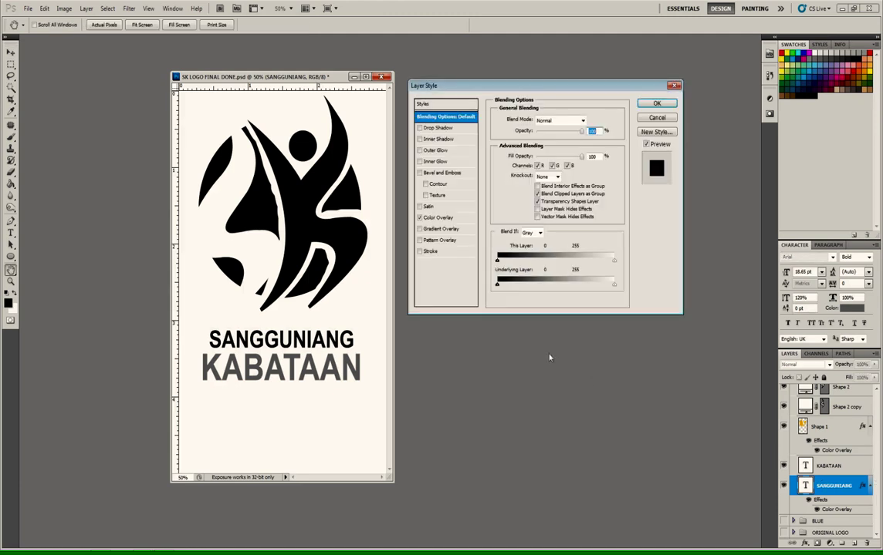
left_click(440, 218)
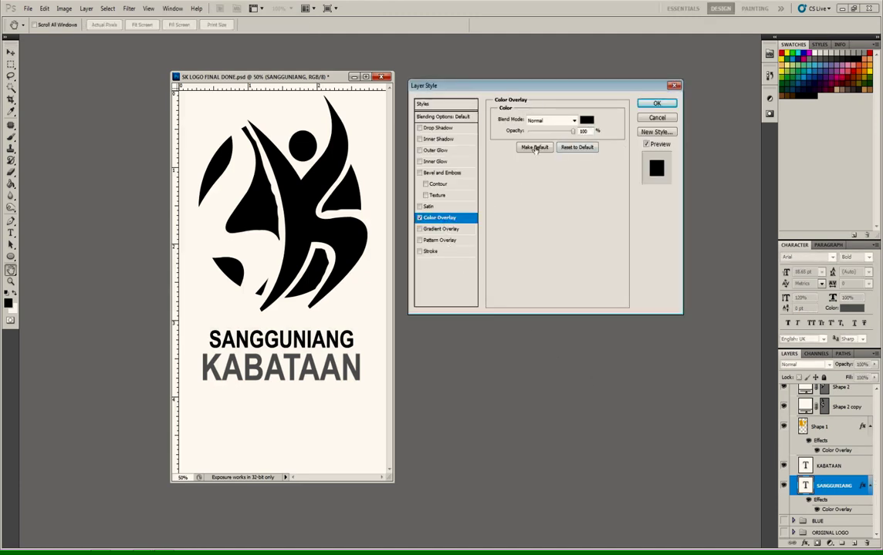
left_click(587, 119)
key("Return")
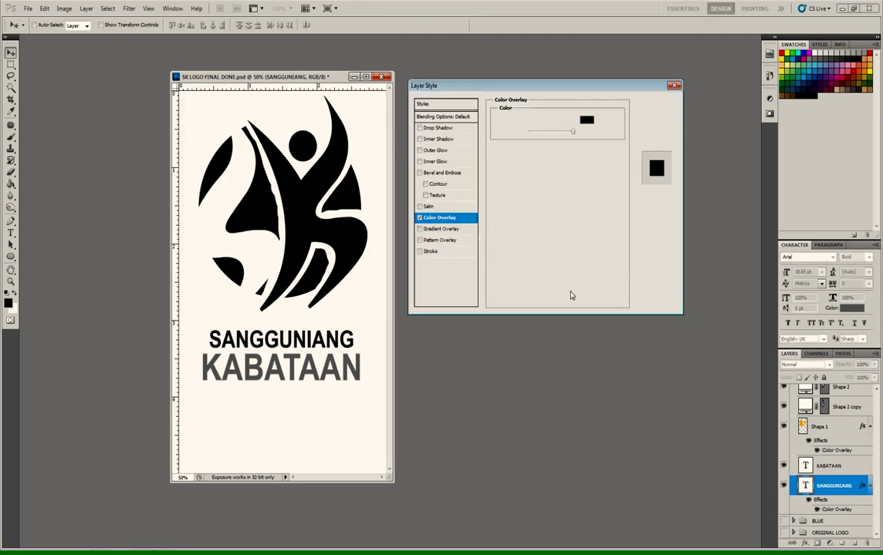
key("Return")
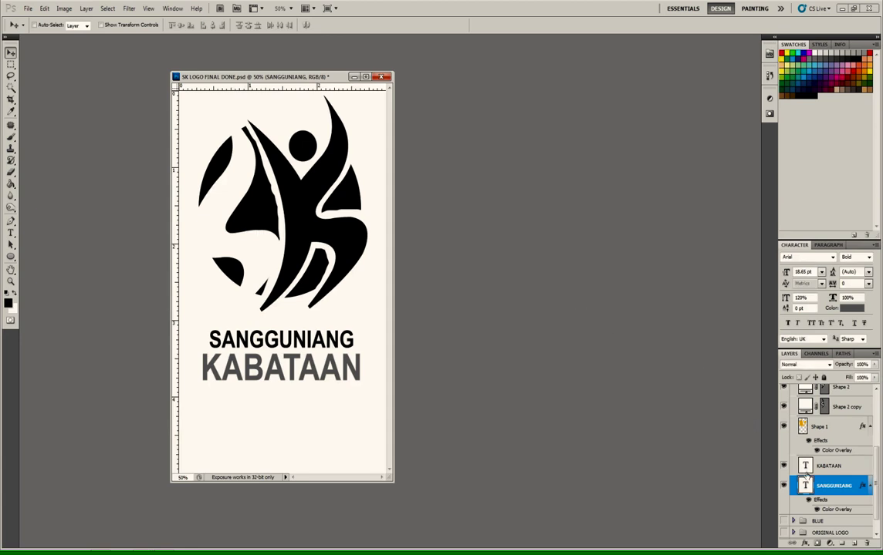
double_click(862, 469)
left_click(444, 217)
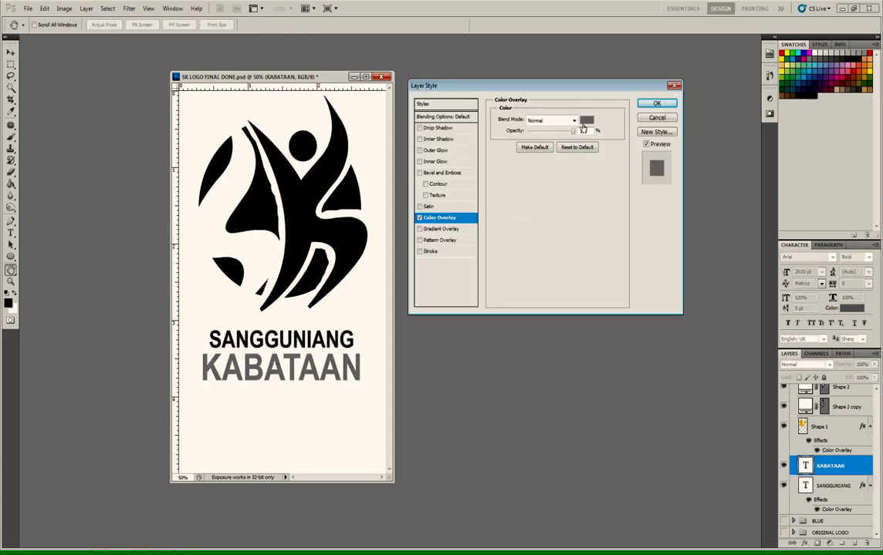
left_click(584, 122)
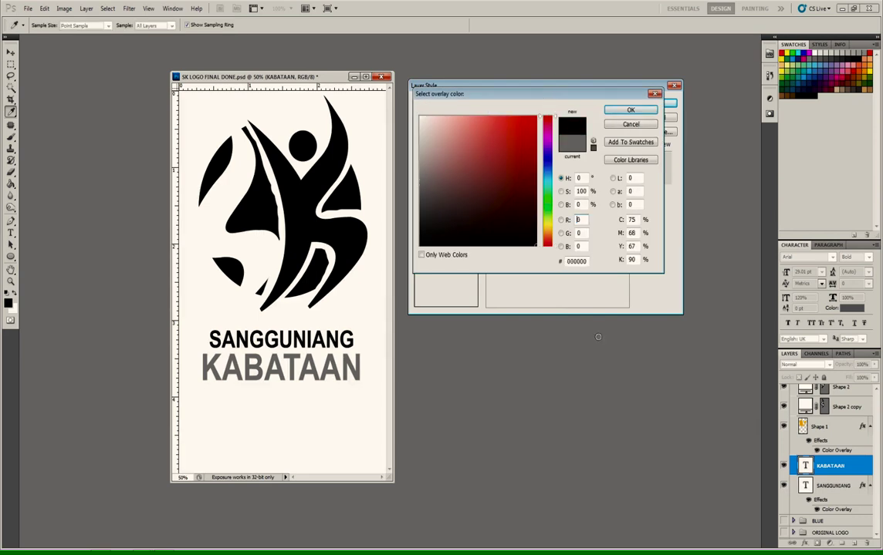
key("Escape")
key("Escape")
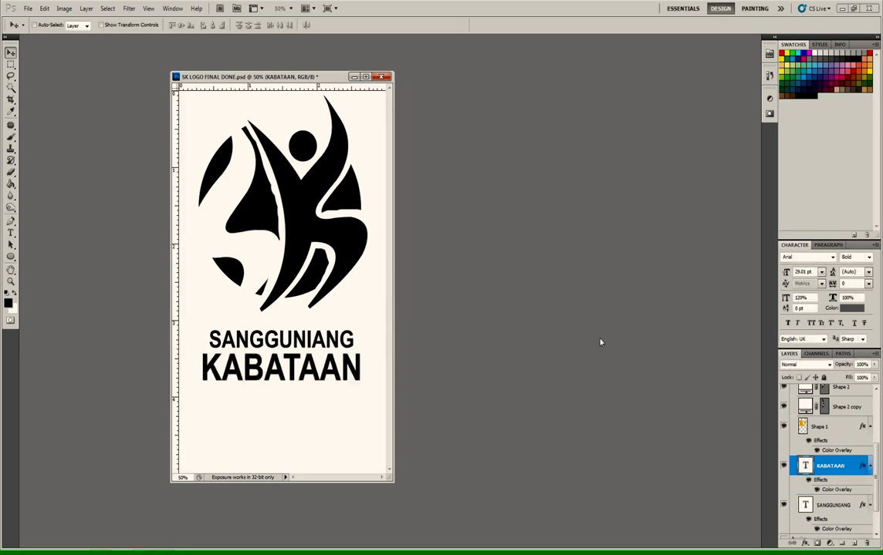
Hide RED, show the YELLOW group, and change its Shape 1 circle fill to black.
left_click_drag(875, 503, 875, 430)
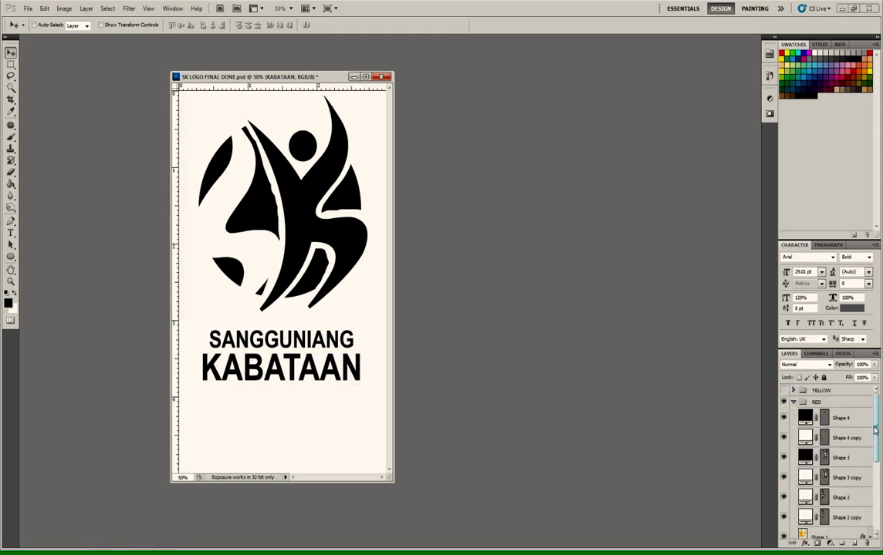
left_click(793, 402)
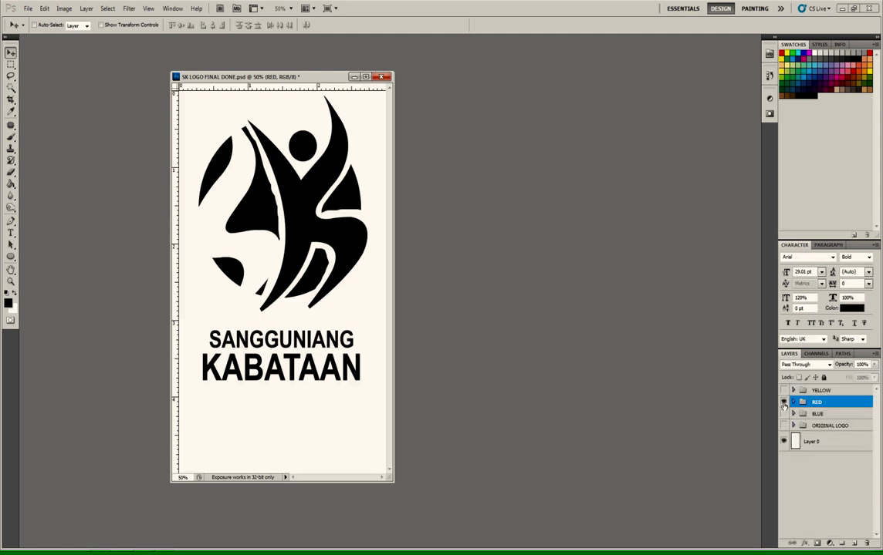
left_click(784, 391)
left_click(363, 224, "ctrl")
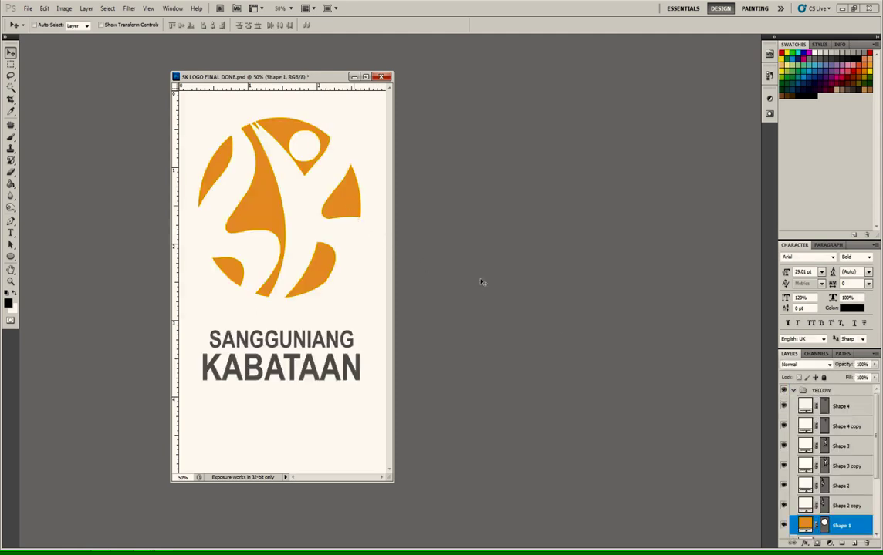
double_click(804, 527)
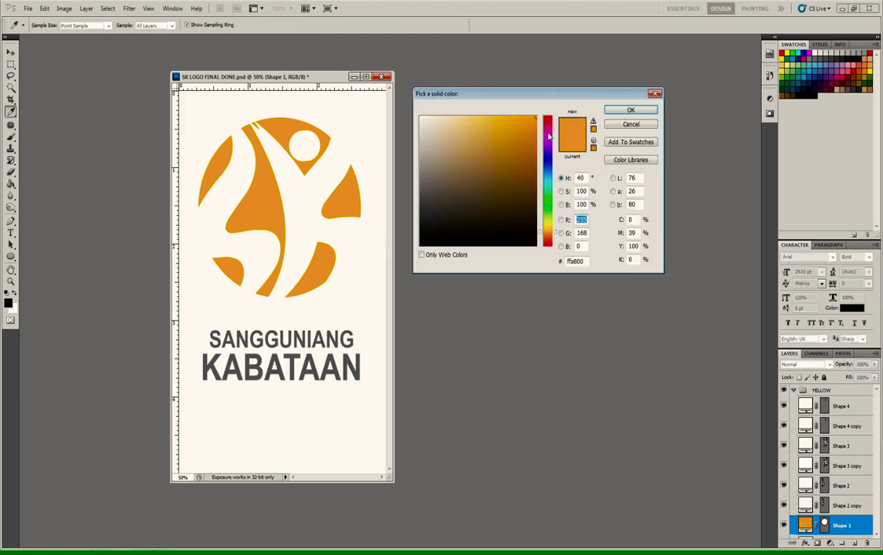
left_click_drag(548, 135, 548, 116)
left_click_drag(524, 193, 546, 285)
key("Return")
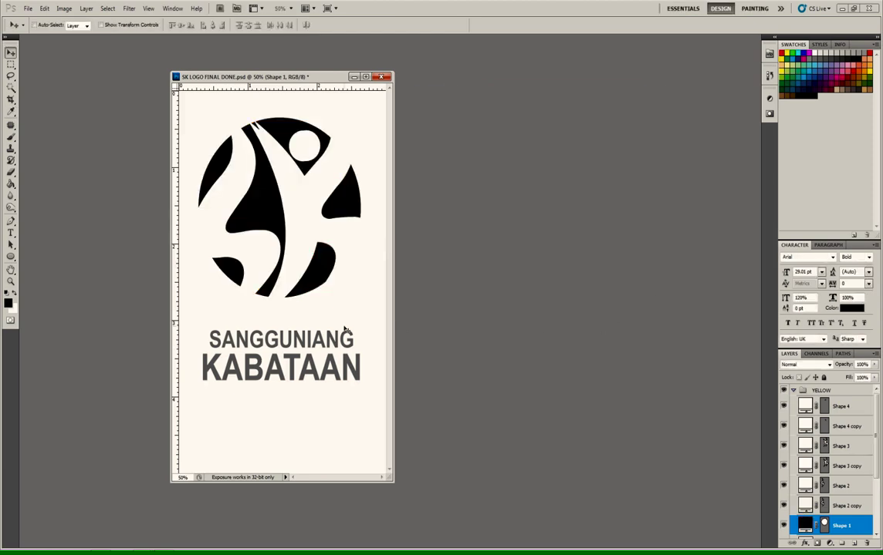
Add black Color Overlays to the YELLOW group's SANGGUNIANG and KABATAAN text layers.
left_click(345, 329, "ctrl")
double_click(857, 529)
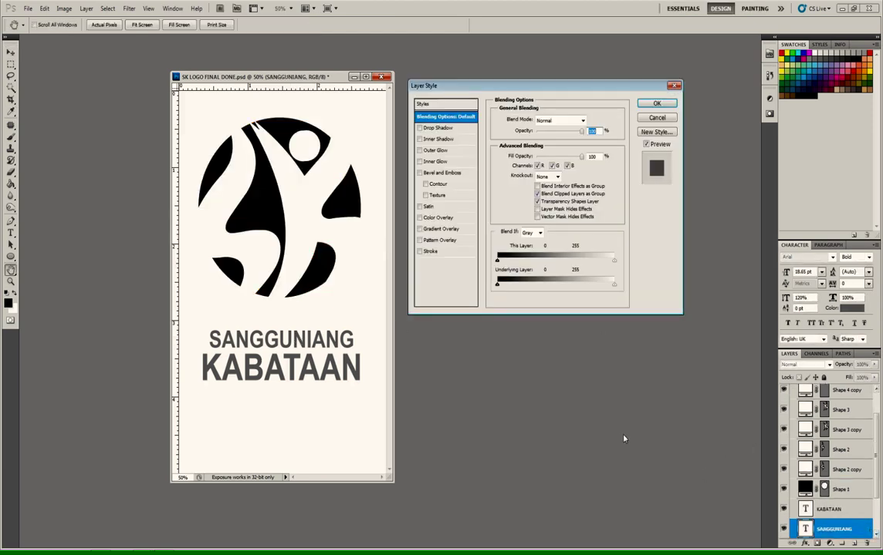
left_click(438, 218)
left_click(531, 115)
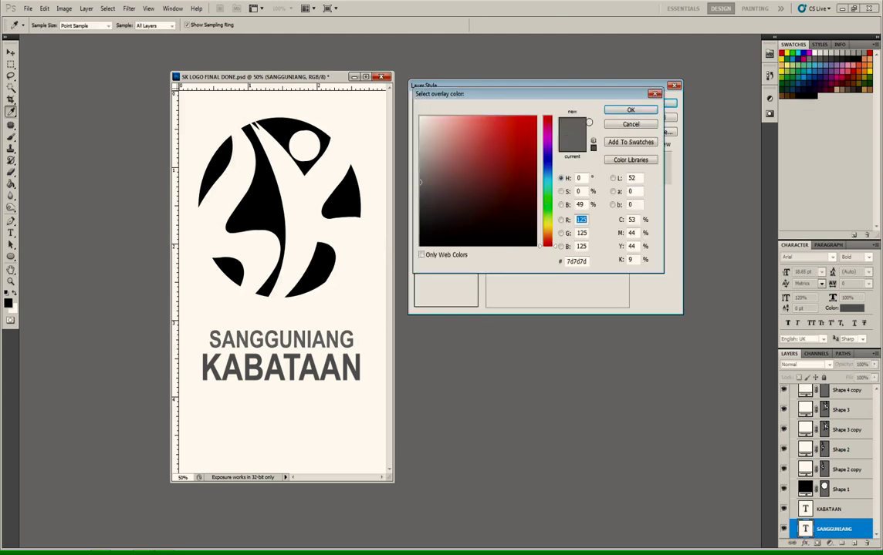
left_click_drag(493, 231, 583, 276)
key("Return")
key("Return")
left_click(311, 375, "ctrl")
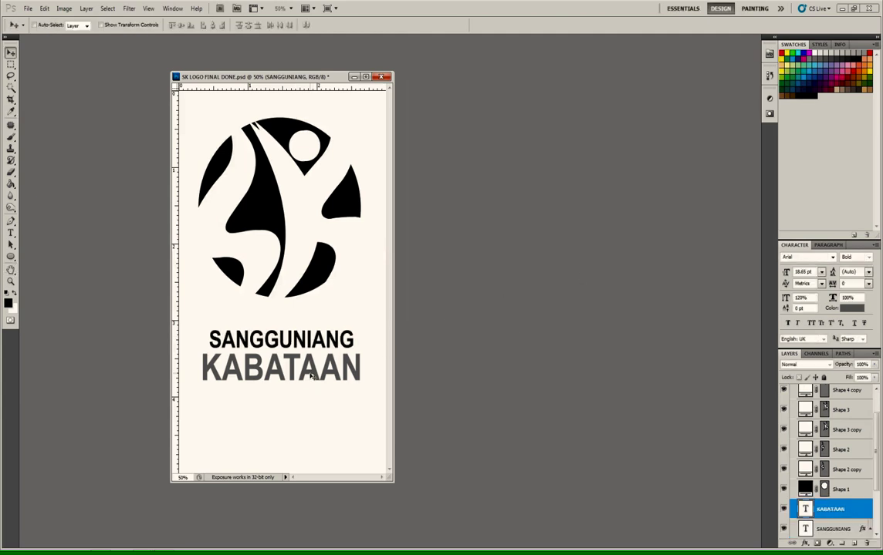
double_click(854, 507)
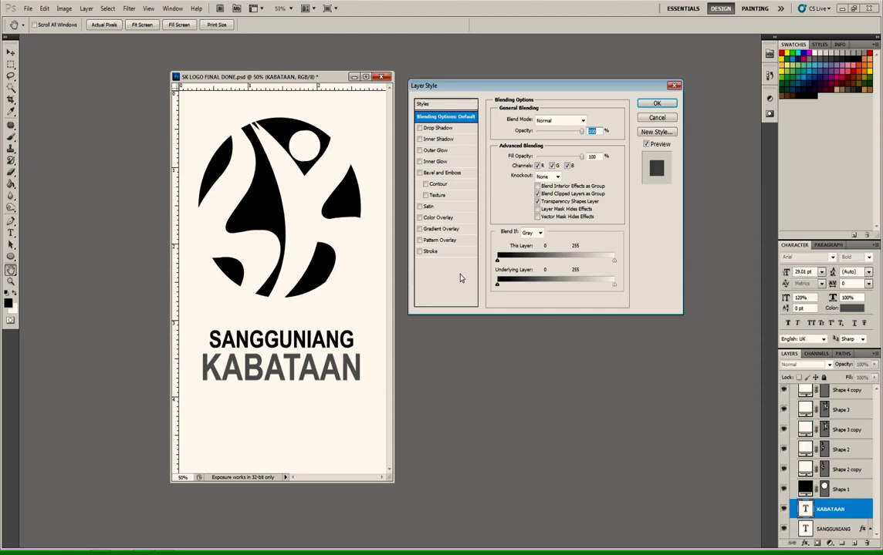
left_click(438, 221)
left_click(589, 115)
left_click_drag(509, 224, 525, 263)
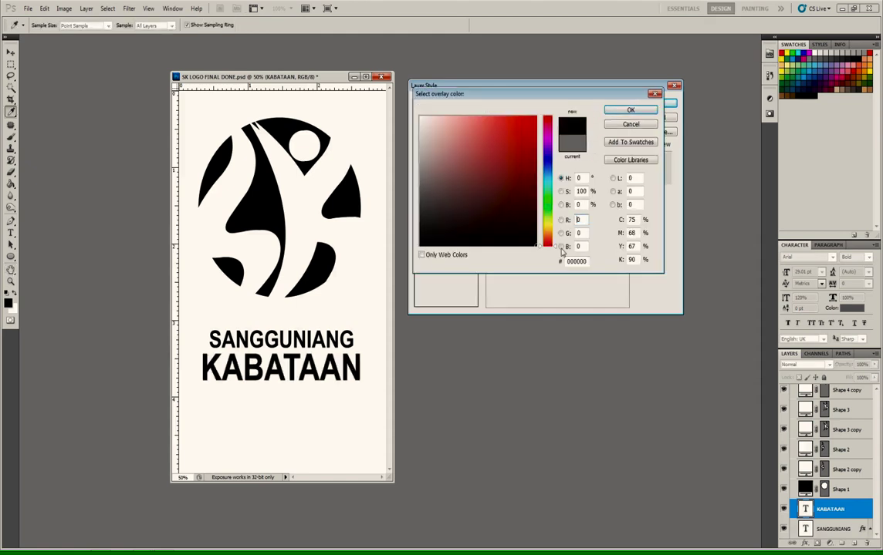
key("Return")
key("Return")
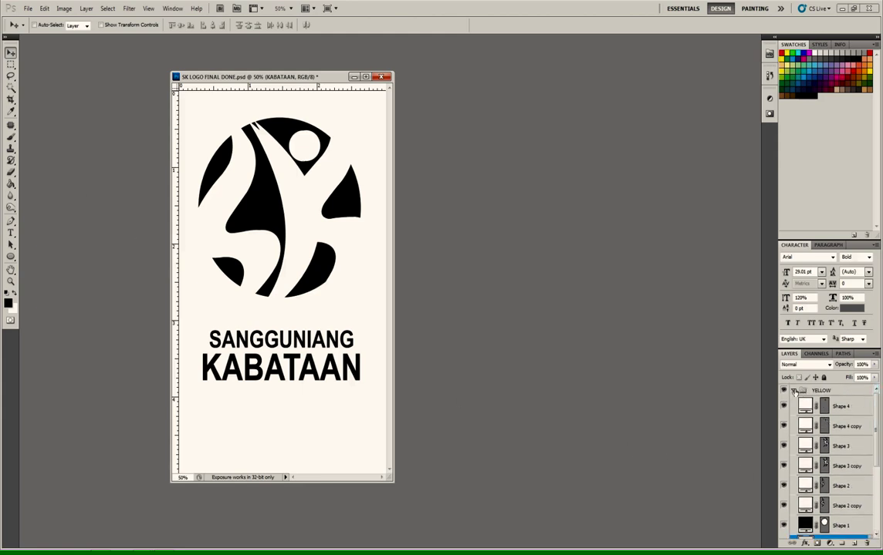
Toggle the black YELLOW variant on and off to compare it with the colour original.
left_click(793, 391)
left_click(784, 390)
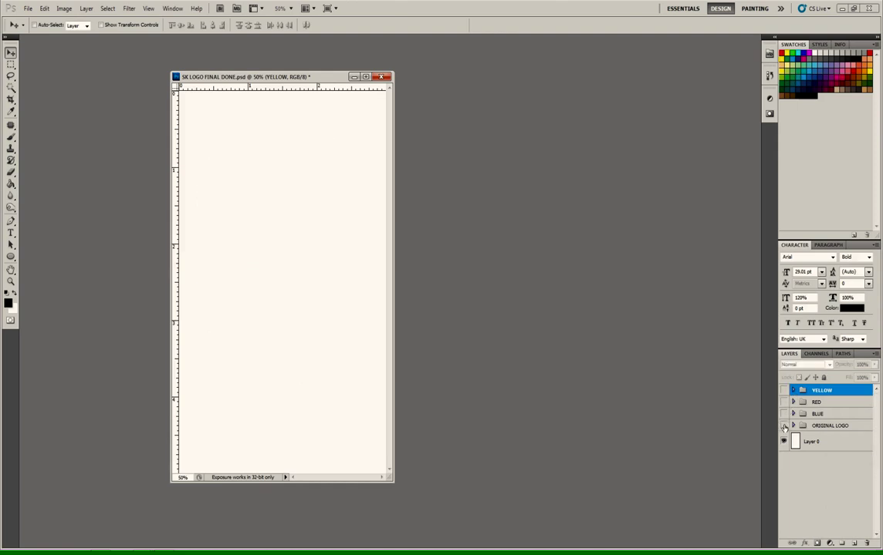
left_click(783, 426)
left_click(783, 425)
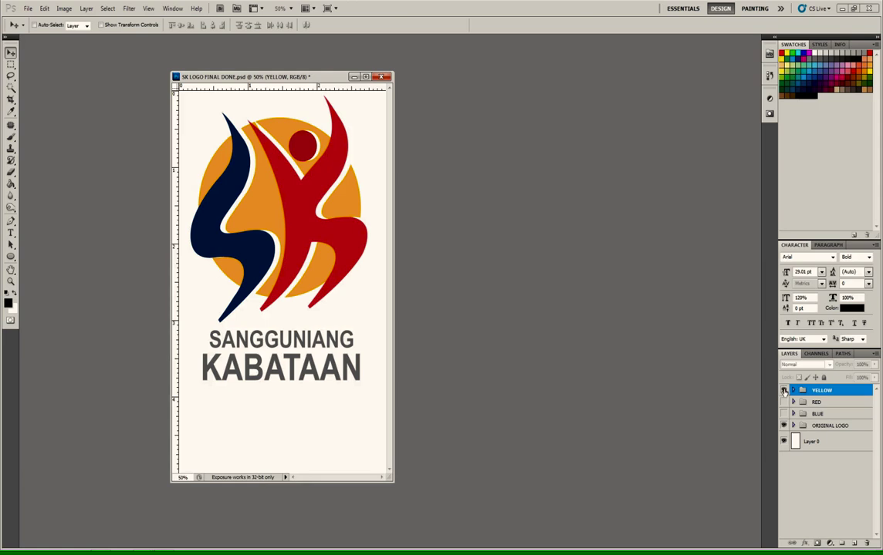
left_click(784, 391)
left_click(784, 391)
left_click(784, 391)
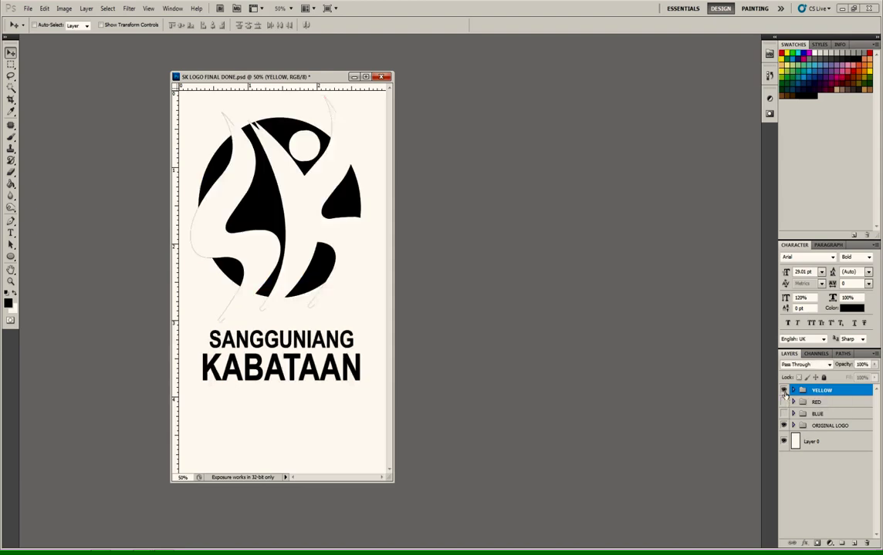
left_click(783, 391)
left_click(783, 391)
Compare the RED and BLUE variants, then hide them and select ORIGINAL LOGO.
left_click(784, 391)
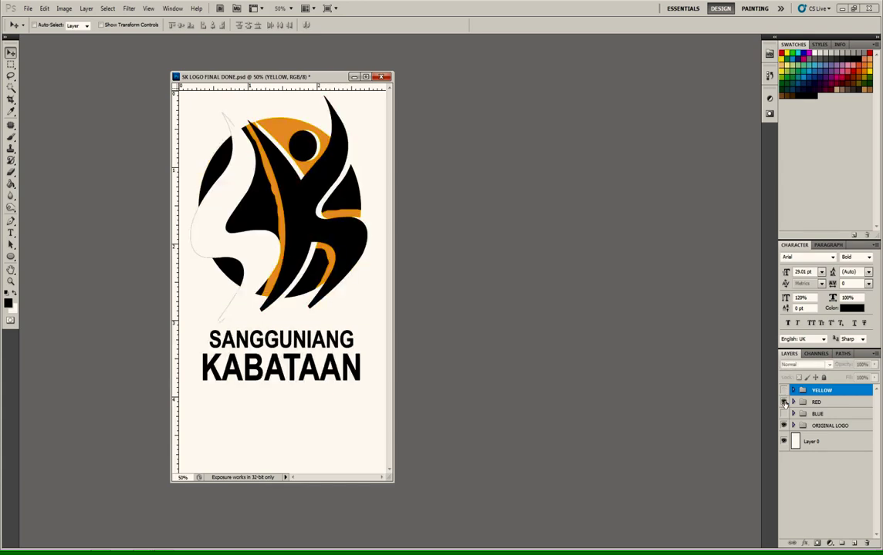
left_click(784, 403)
left_click(784, 403)
left_click(784, 415)
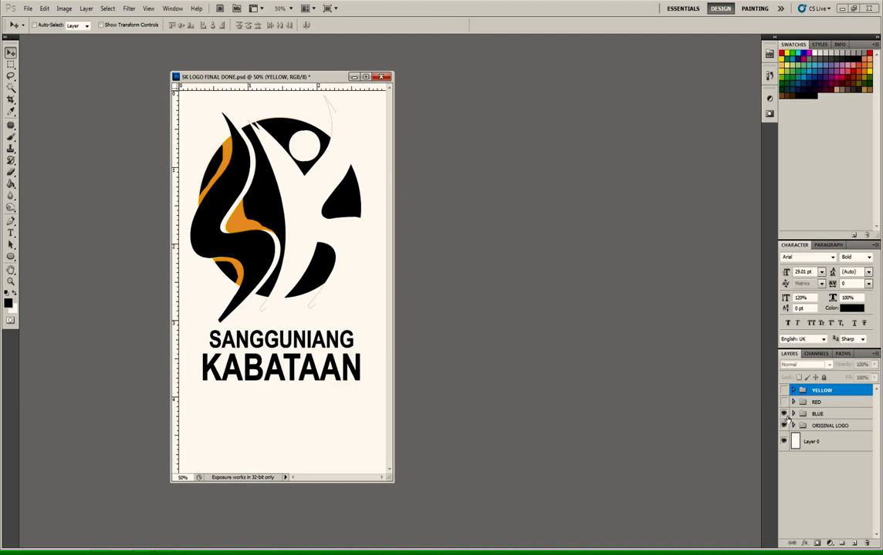
left_click(784, 415)
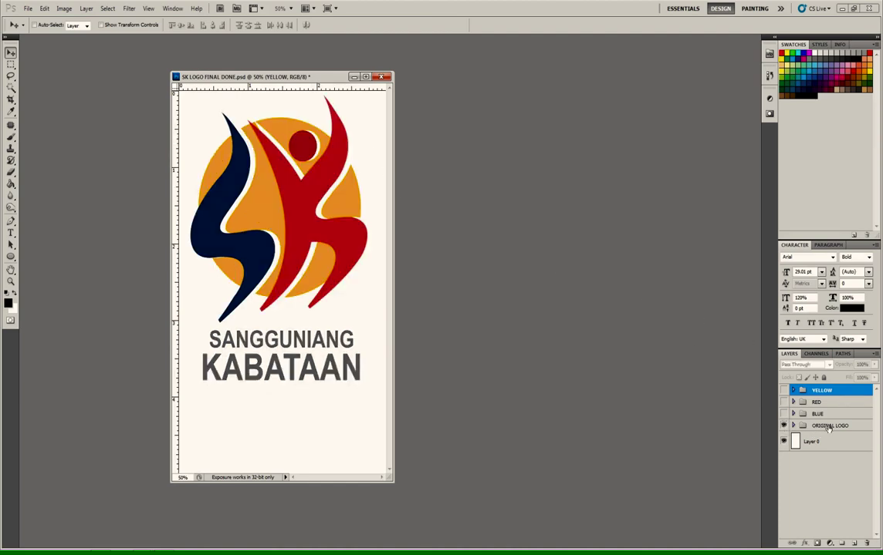
left_click(806, 426)
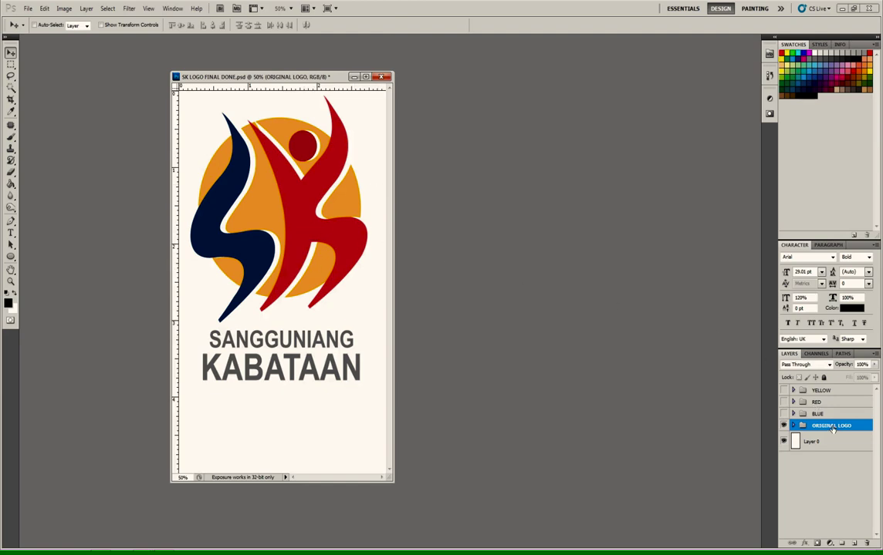
Create a Custom new document 11 x 8.5 inches at 300 pixels/inch.
key("ctrl+n")
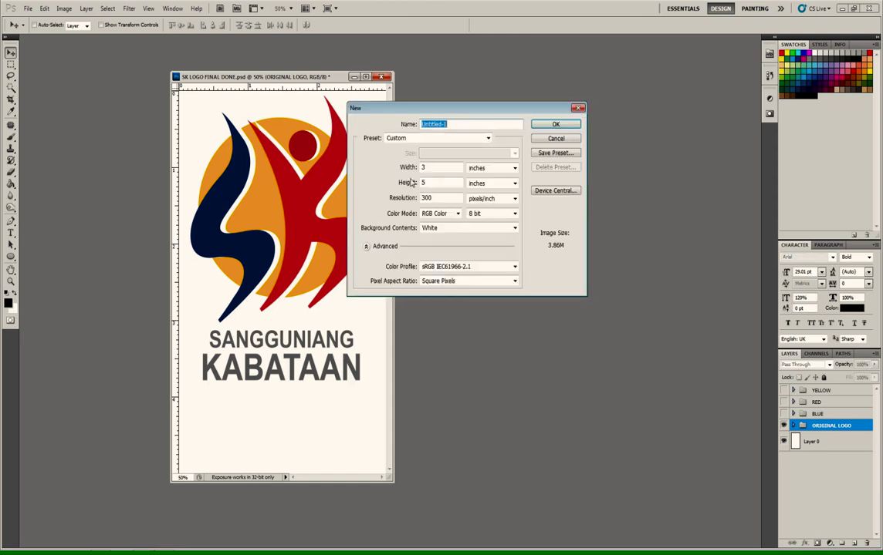
left_click_drag(392, 108, 344, 179)
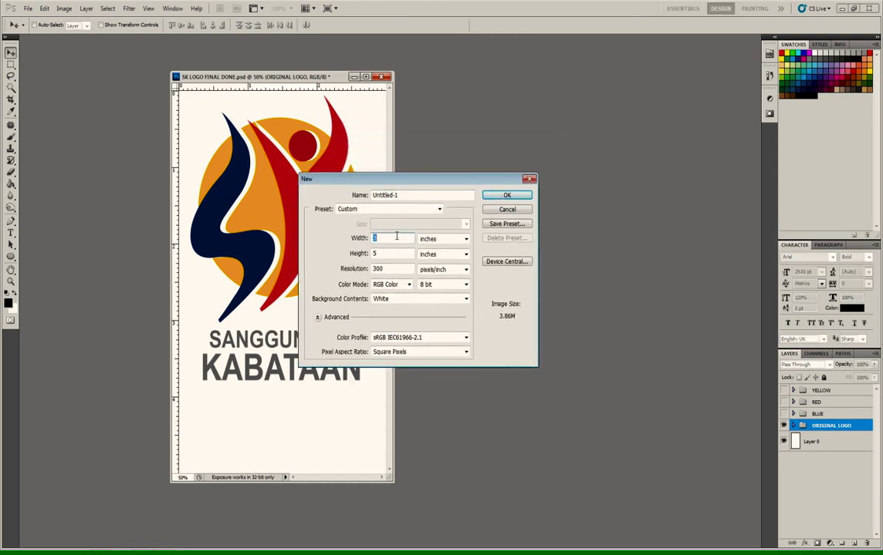
left_click(387, 209)
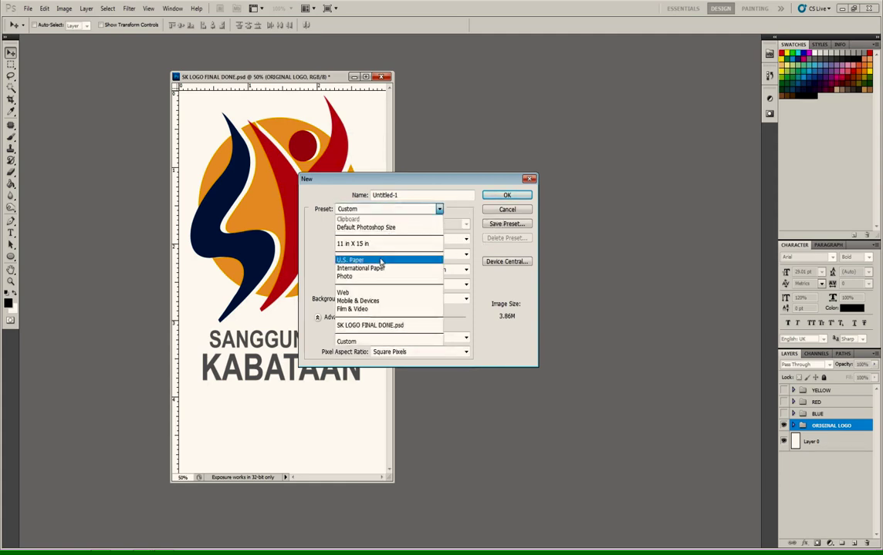
left_click(471, 213)
double_click(390, 238)
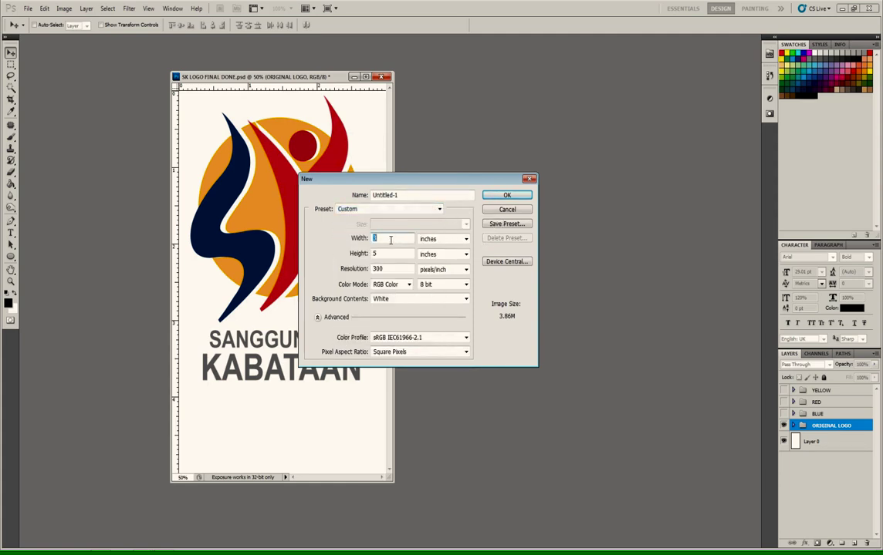
left_click_drag(381, 182, 413, 167)
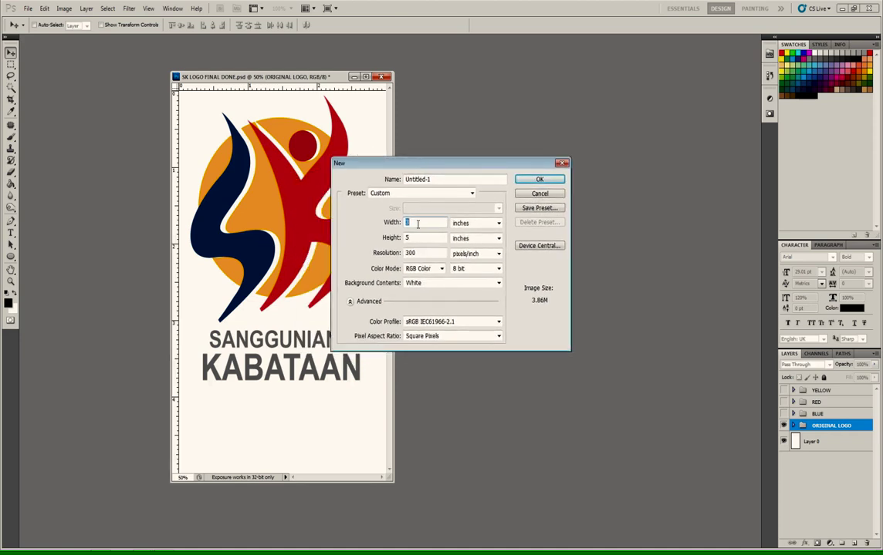
type("11")
key("Tab")
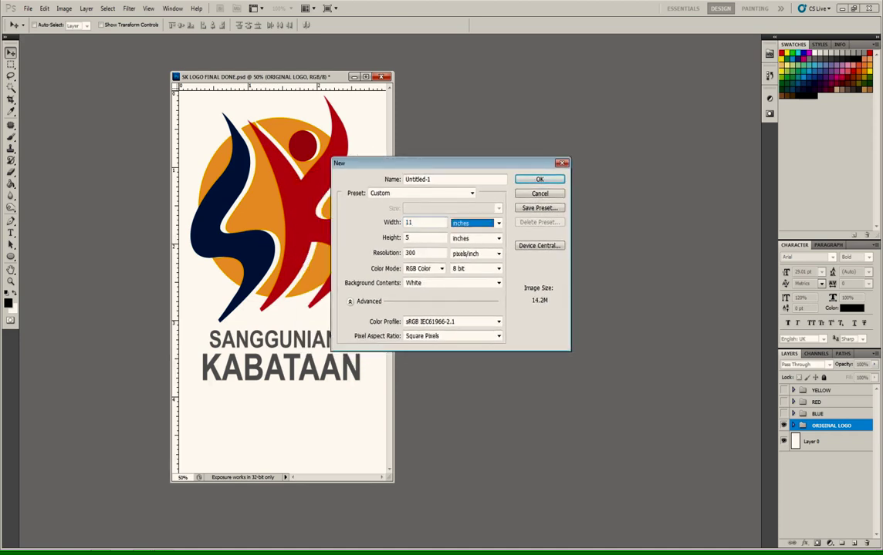
key("Tab")
type("8")
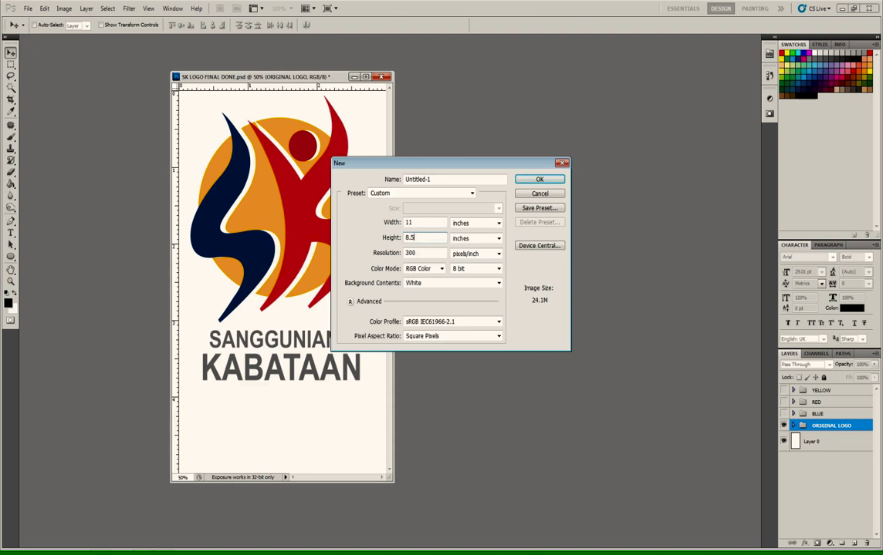
key("Return")
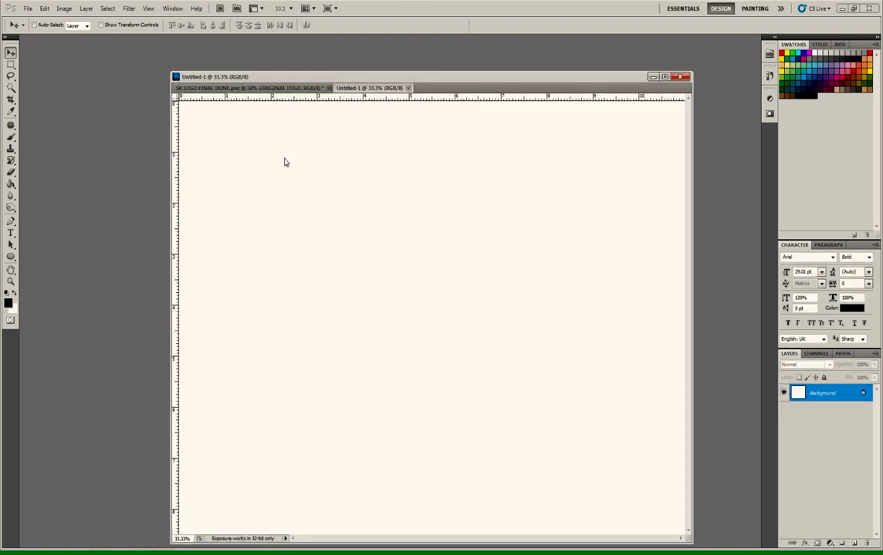
Float Untitled-1 and SK LOGO into separate windows arranged side by side.
left_click_drag(369, 88, 277, 154)
left_click(224, 93)
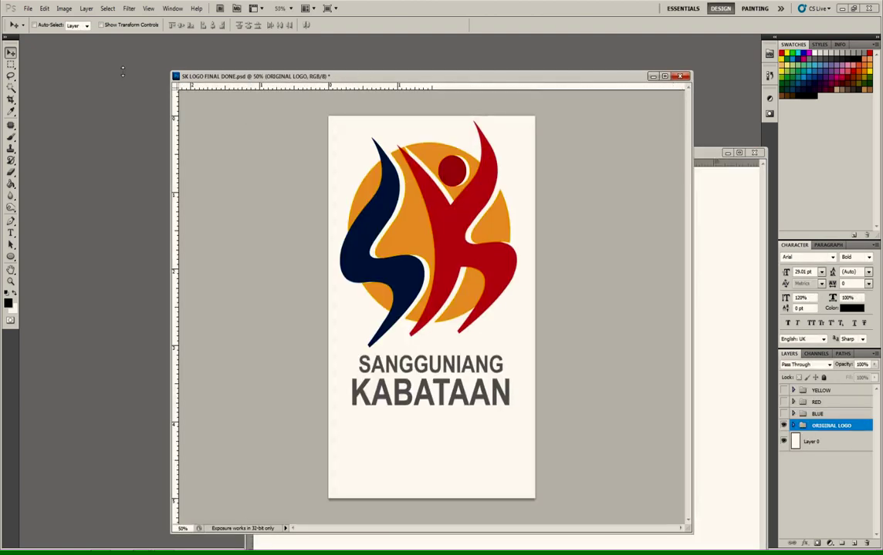
key("ctrl+Tab")
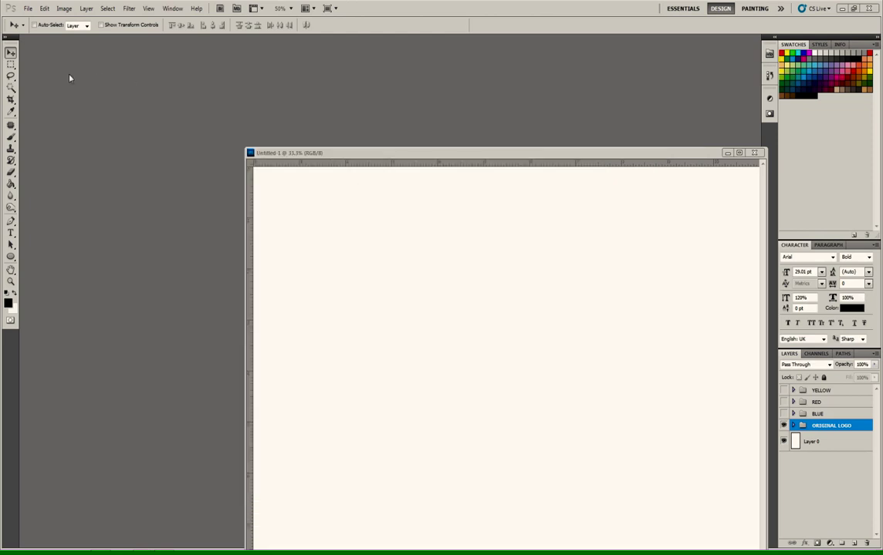
key("ctrl+Tab")
left_click_drag(509, 182, 268, 195)
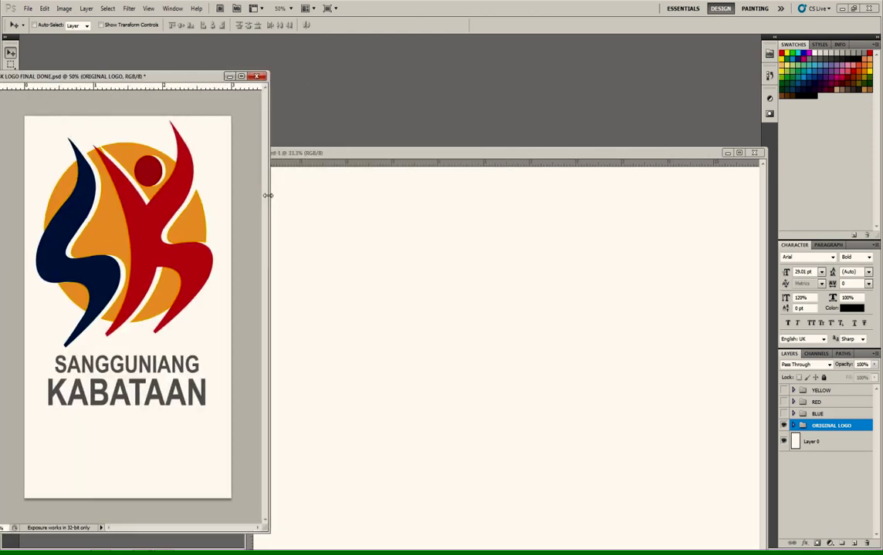
left_click(416, 153)
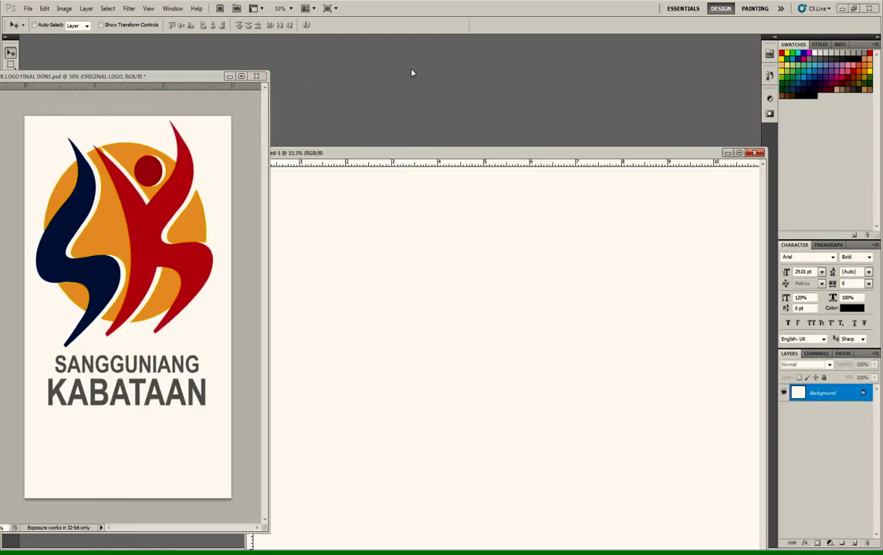
left_click_drag(417, 153, 391, 70)
key("ctrl+Tab")
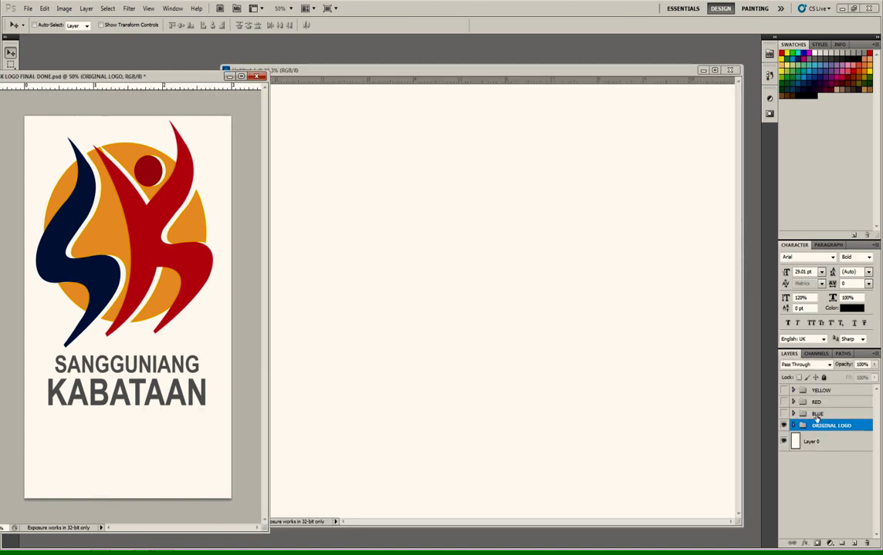
Show the YELLOW, RED and BLUE groups, drag all four into Untitled-1, then hide them.
left_click_drag(784, 418, 784, 390)
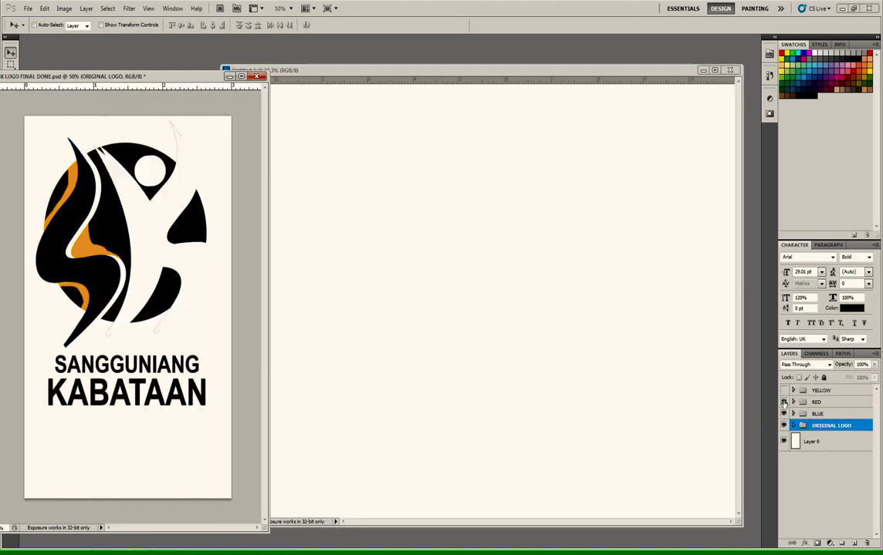
left_click(821, 390, "shift")
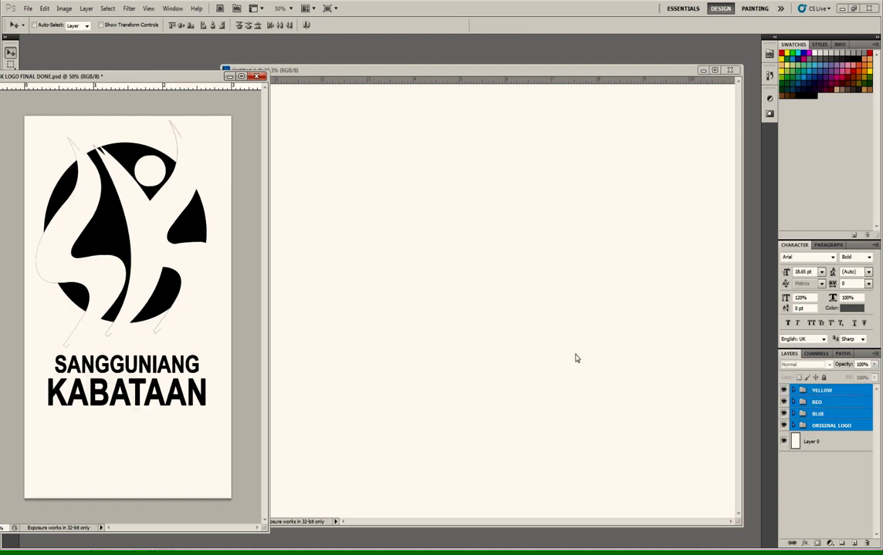
left_click_drag(169, 260, 316, 196)
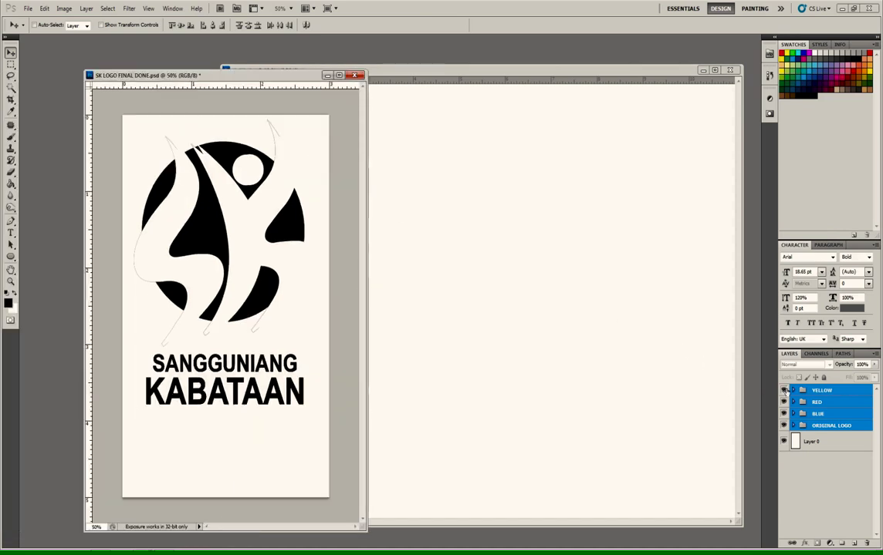
left_click(784, 391)
left_click(784, 414)
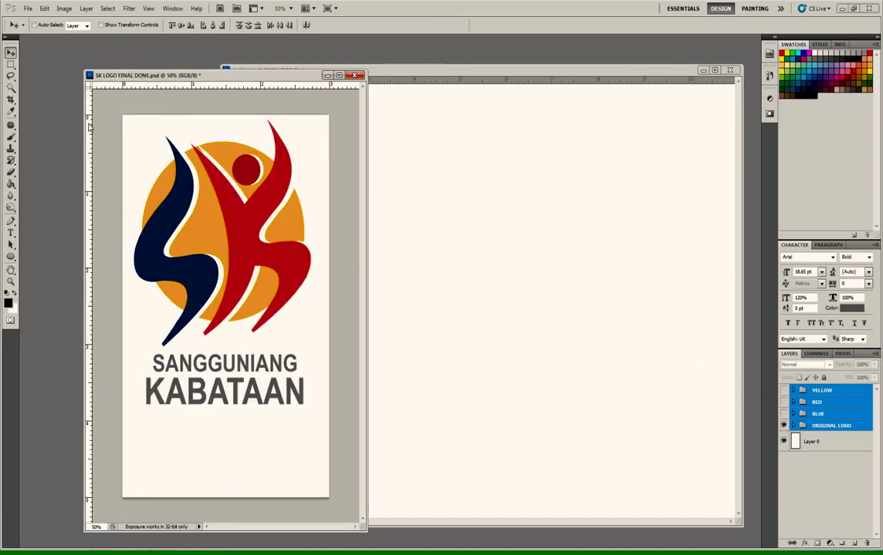
Save and close the SK LOGO FINAL DONE file.
left_click_drag(147, 75, 126, 69)
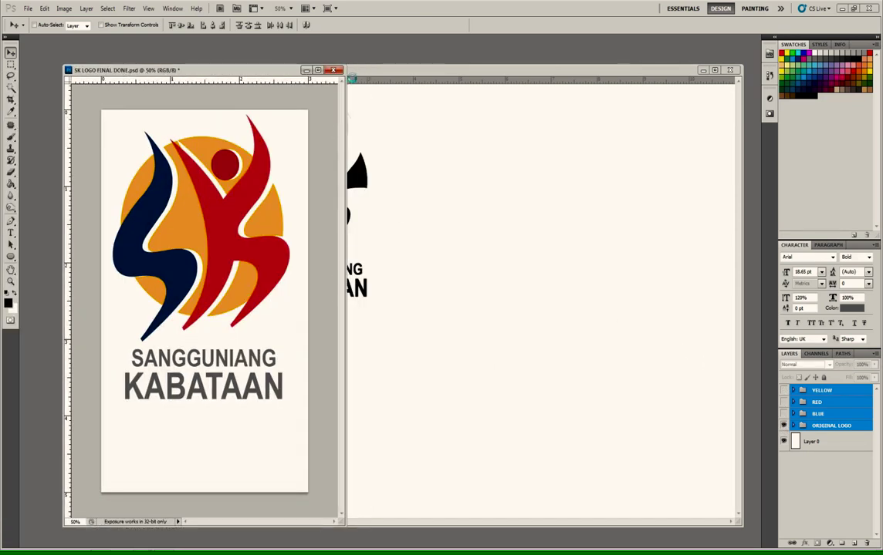
key("ctrl+s")
left_click(332, 70)
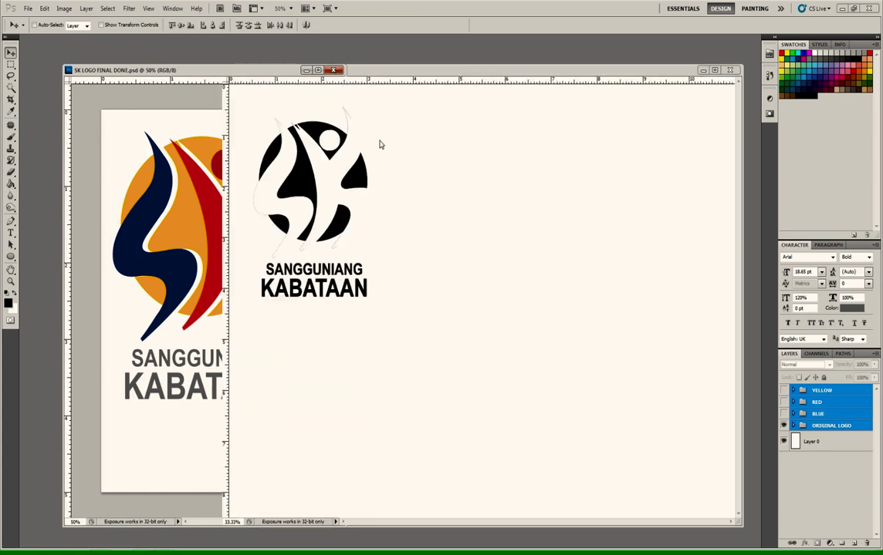
Move YELLOW beside the original, RED further right, and BLUE to the lower centre.
left_click_drag(400, 63, 356, 57)
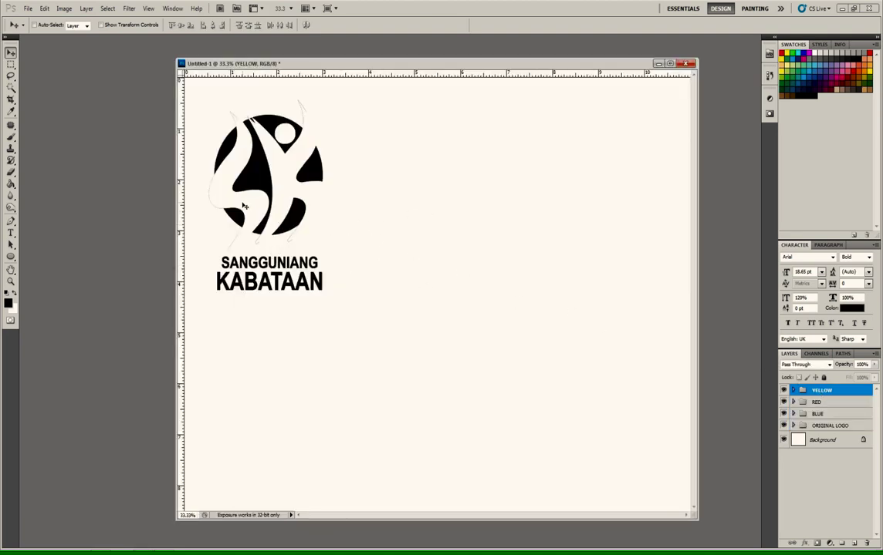
left_click_drag(243, 206, 432, 206)
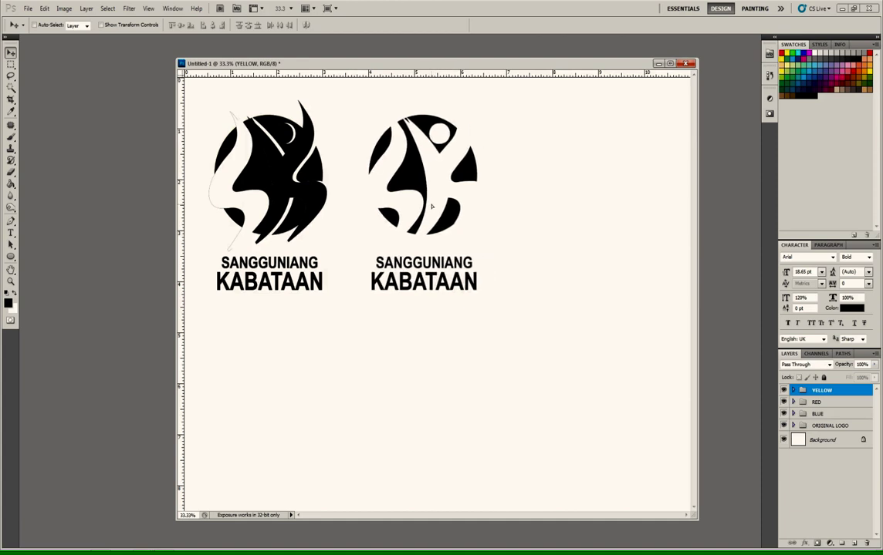
left_click(820, 402)
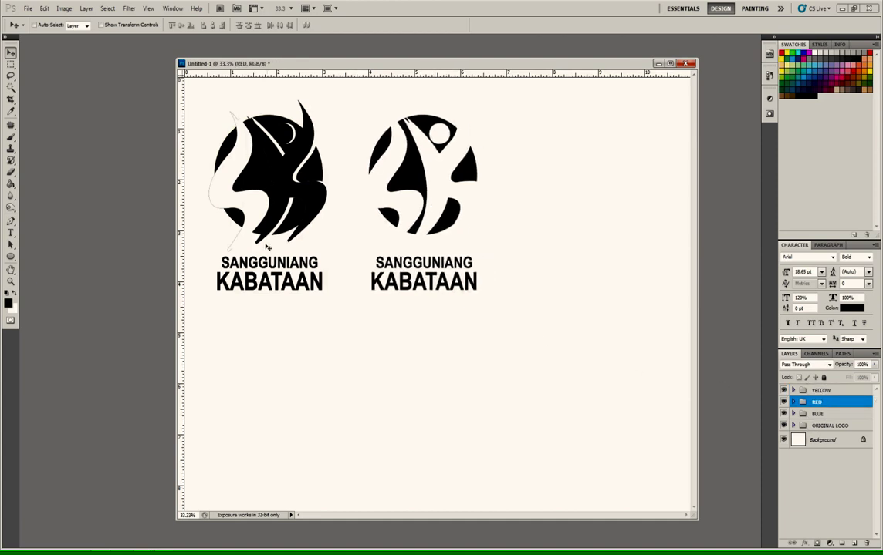
left_click_drag(266, 247, 580, 231)
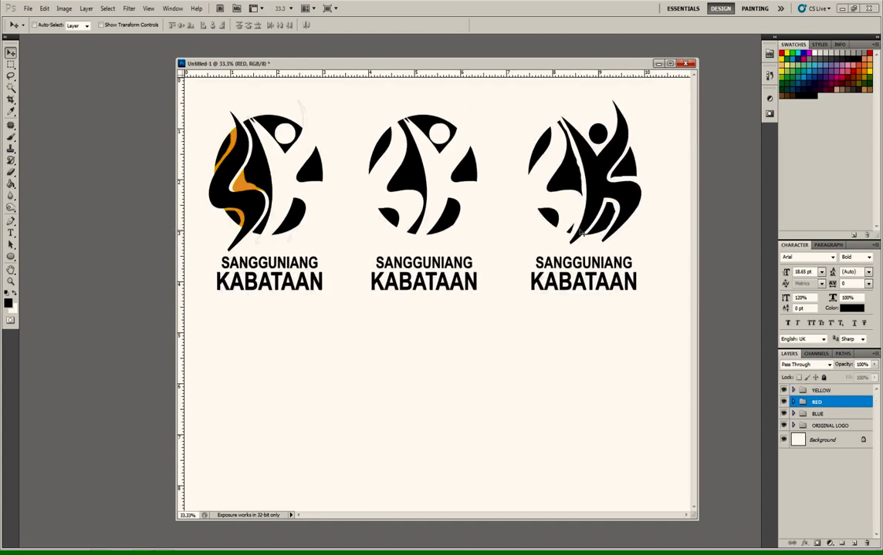
left_click(817, 413)
mouse_move(233, 196)
left_mouse_down()
mouse_move(437, 417)
mouse_move(423, 413)
left_mouse_up()
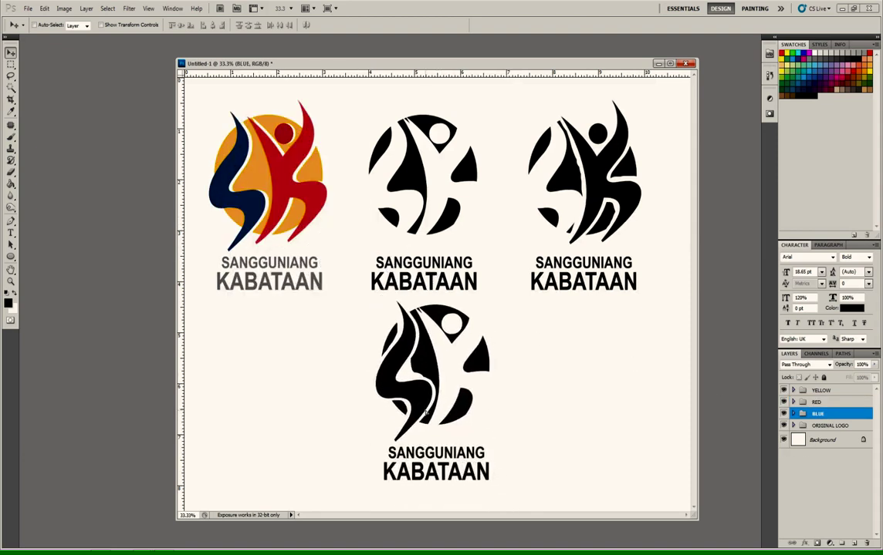
left_click_drag(412, 63, 320, 56)
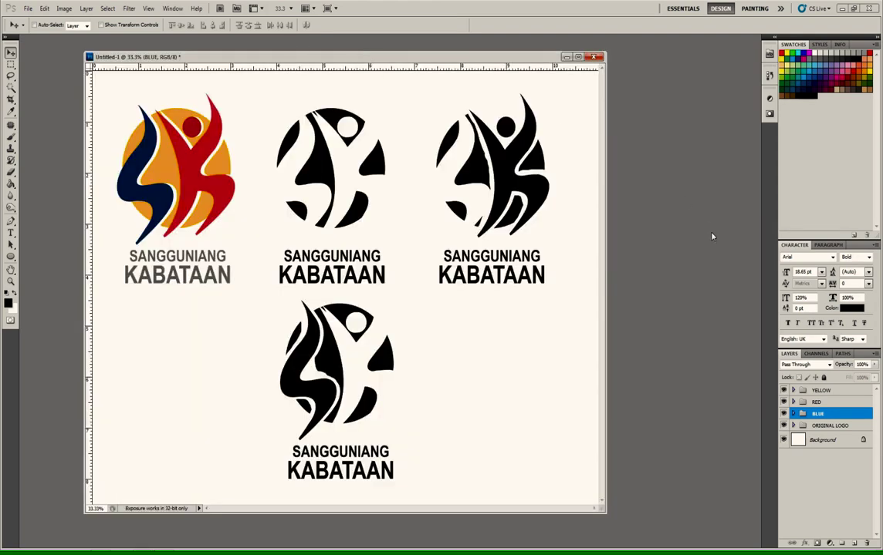
Save As Photoshop format on the Desktop with the file name 'SK LOGO on BOND'.
left_click(27, 8)
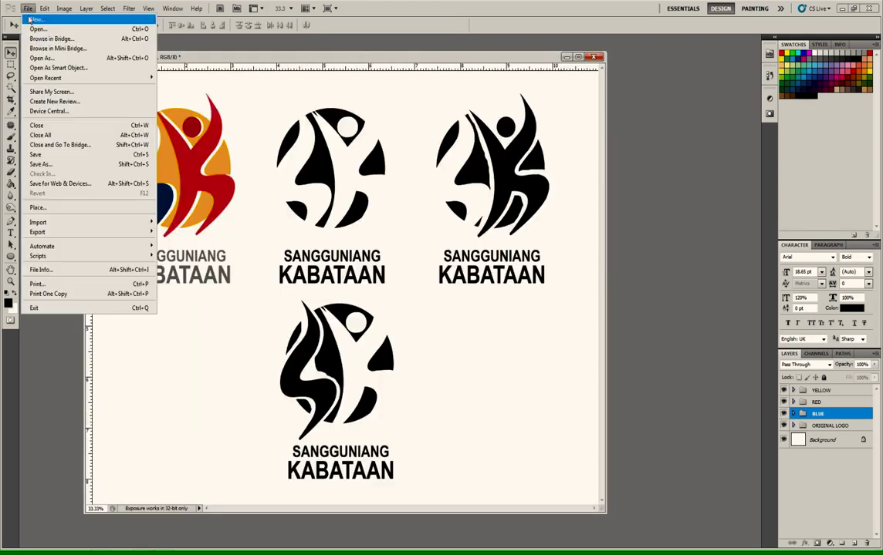
left_click(46, 169)
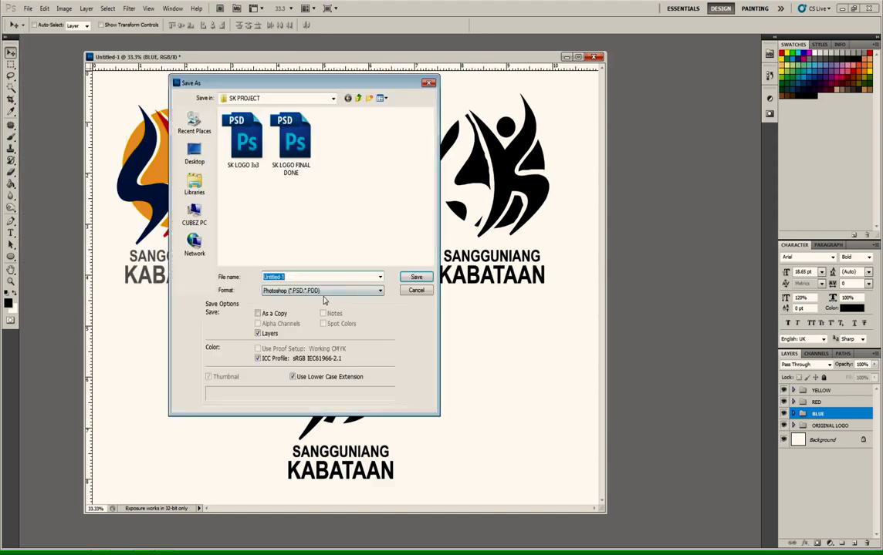
left_click(324, 291)
double_click(308, 277)
left_click(194, 153)
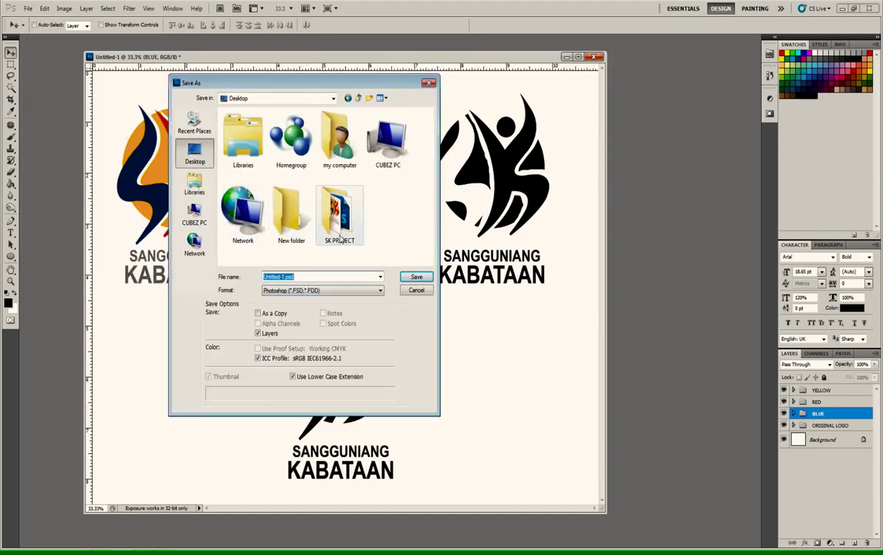
left_click(321, 277)
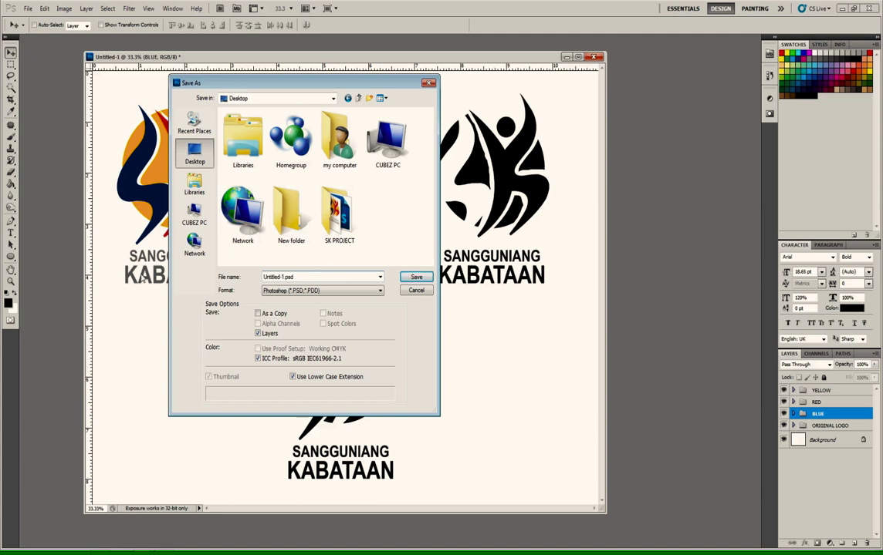
key("ctrl+a")
key("BackSpace")
type("SK")
type(" LOG")
key("Return")
key("Return")
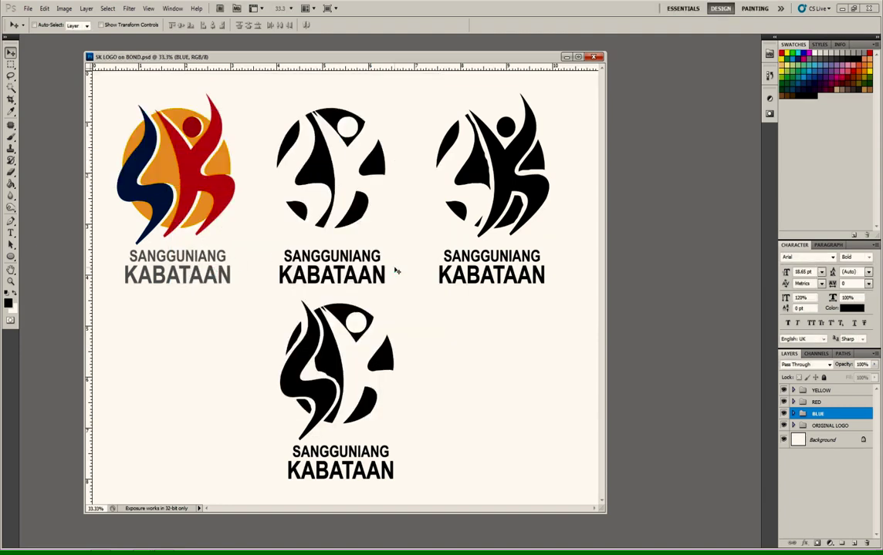
Start a JPEG Save As reusing the name Negative and confirm replacing Negative.JPG.
key("ctrl+shift+s")
left_click(342, 291)
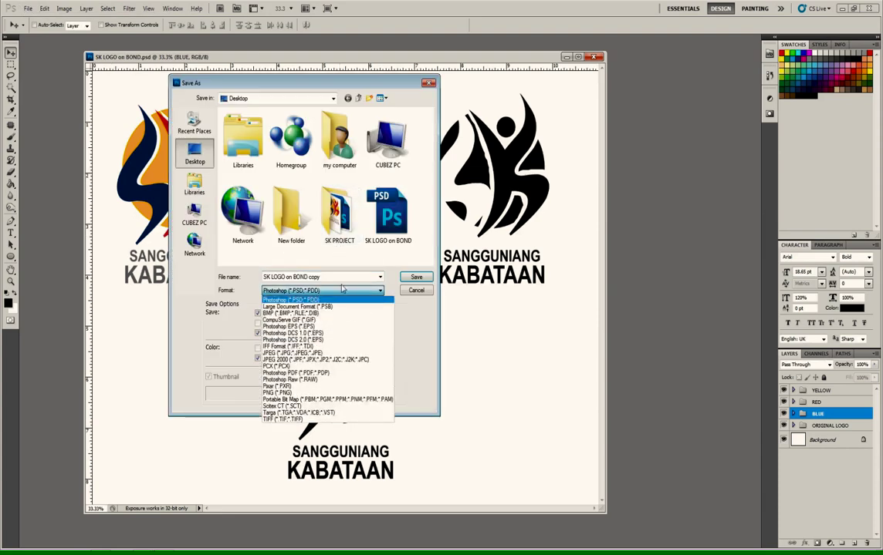
left_click(416, 290)
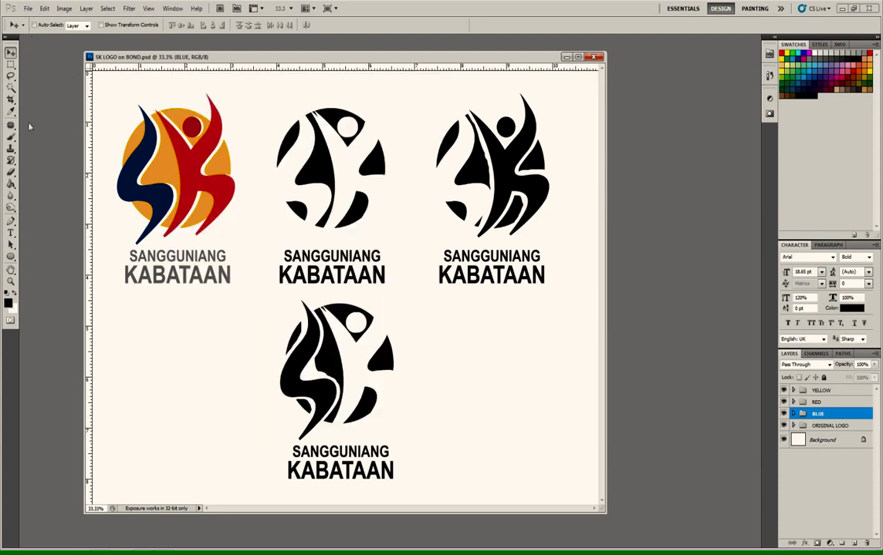
left_click(28, 7)
left_click(46, 148)
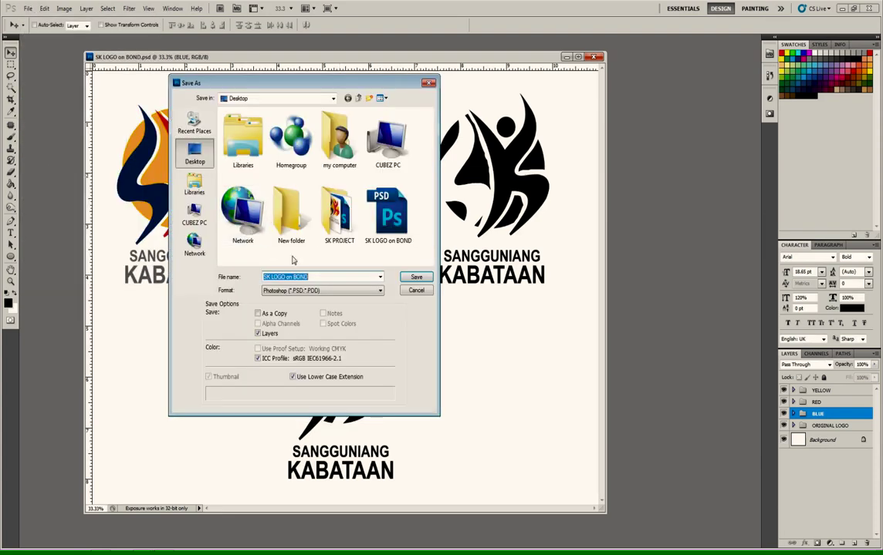
left_click(322, 290)
left_click(292, 349)
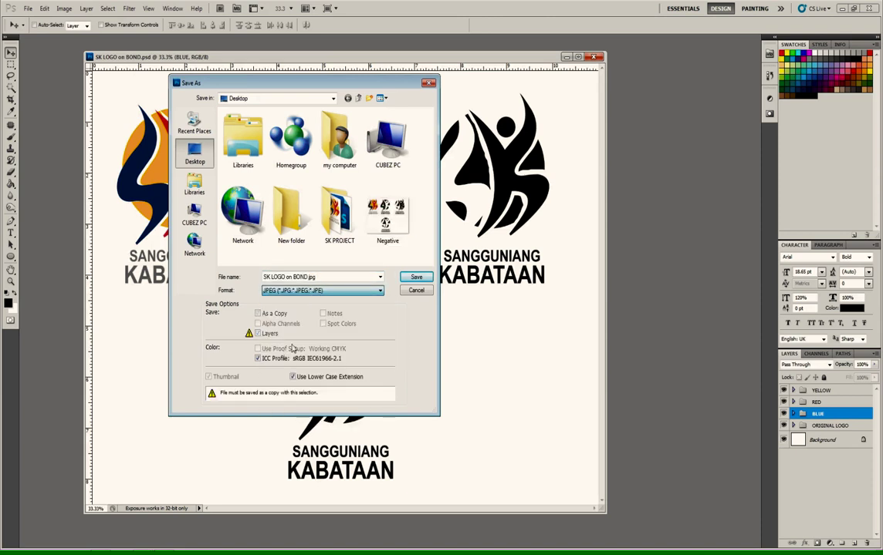
left_click(391, 224)
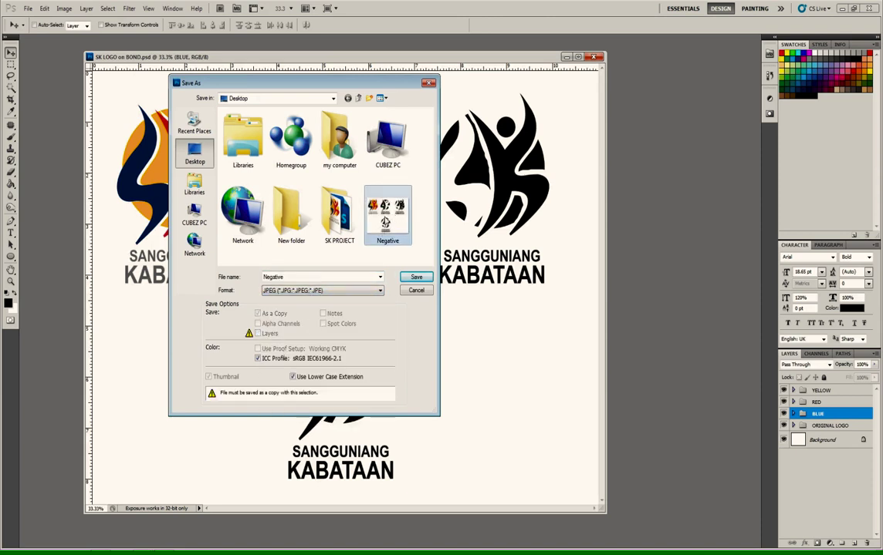
key("Return")
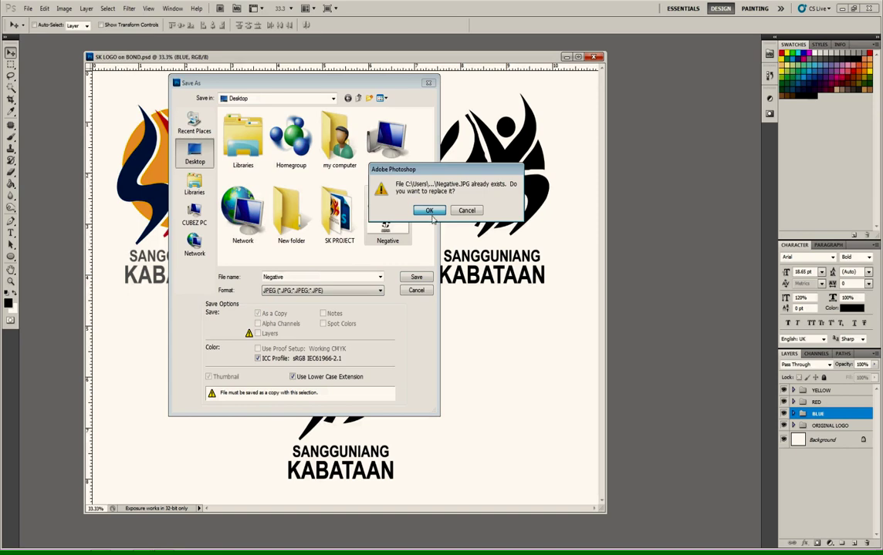
left_click(430, 213)
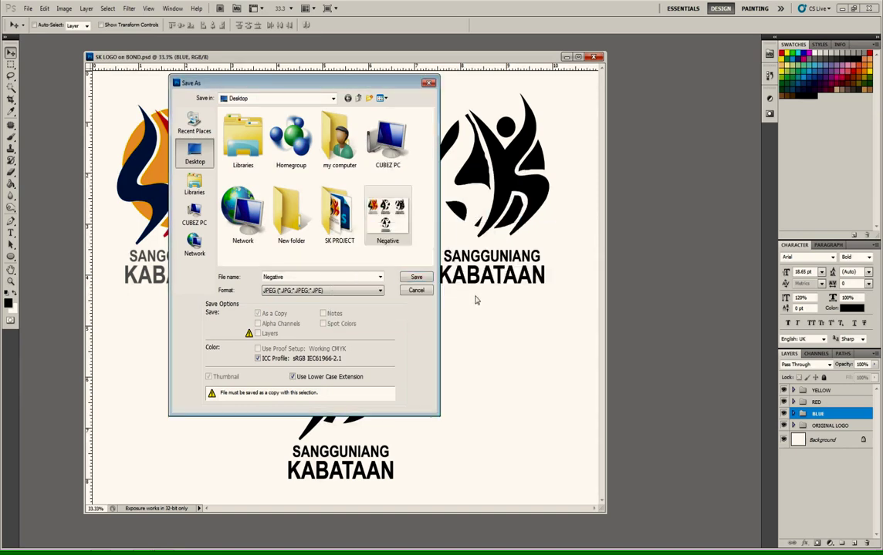
Save the Negative copy as JPEG, accepting Maximum quality.
double_click(298, 277)
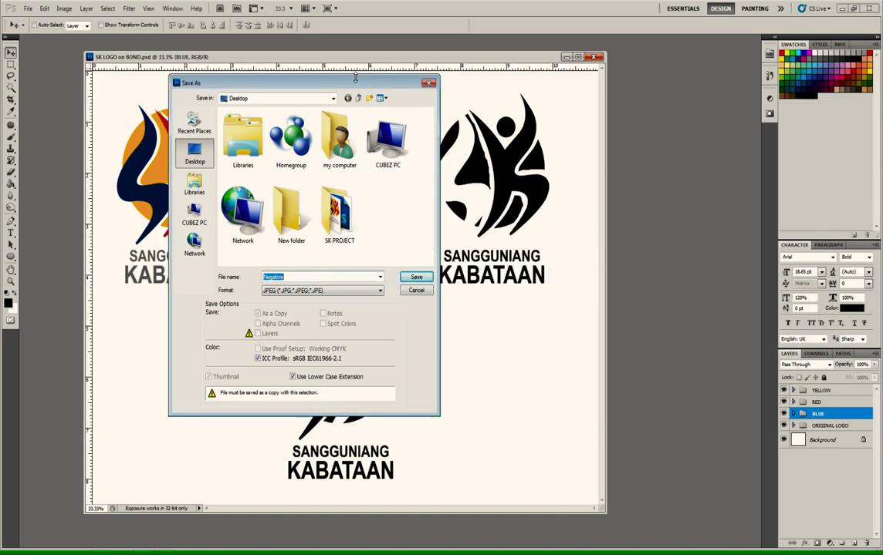
left_click_drag(355, 80, 568, 107)
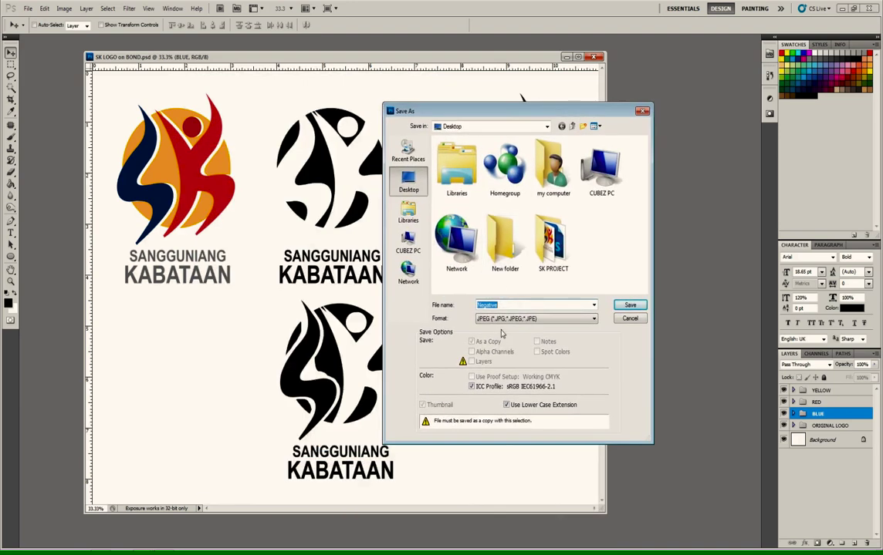
left_click(500, 318)
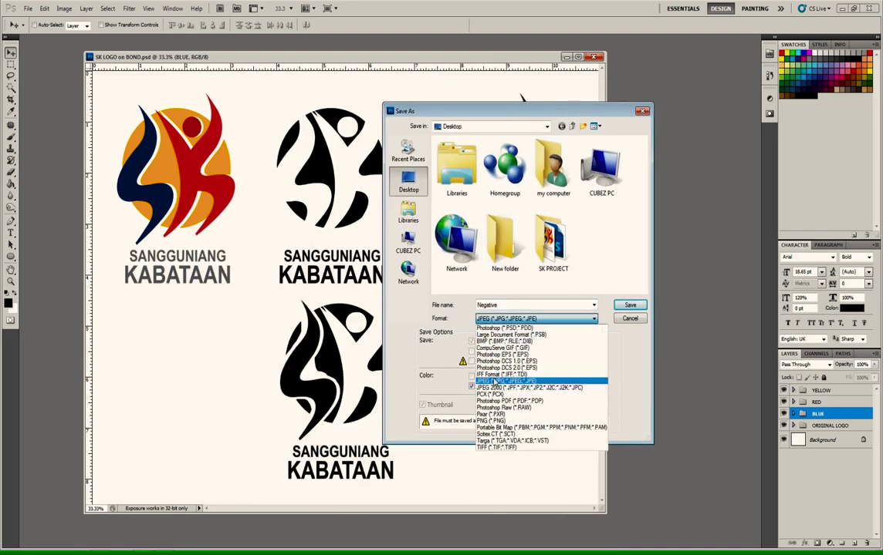
left_click(494, 382)
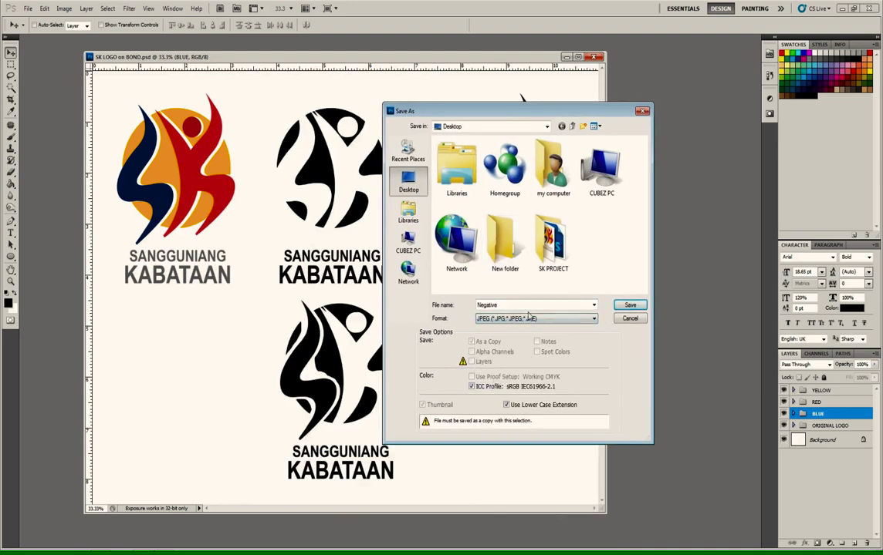
left_click(628, 305)
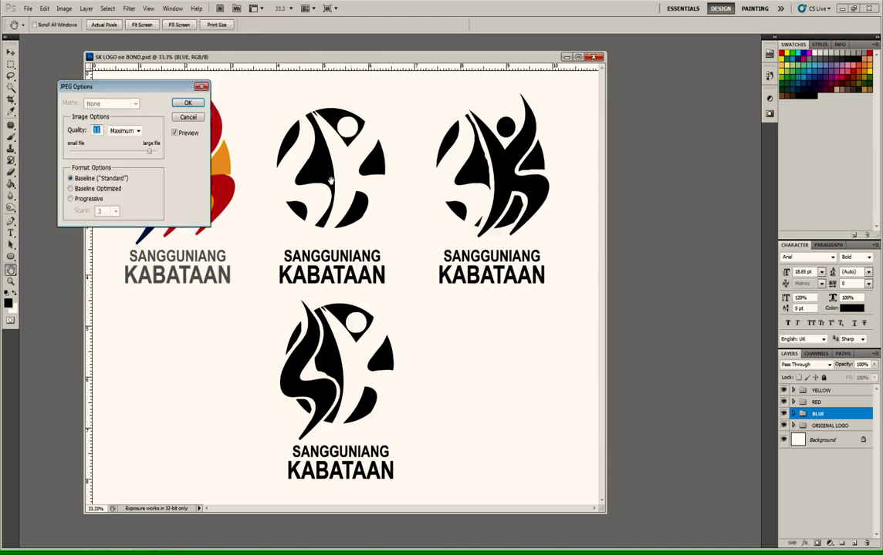
left_click(188, 103)
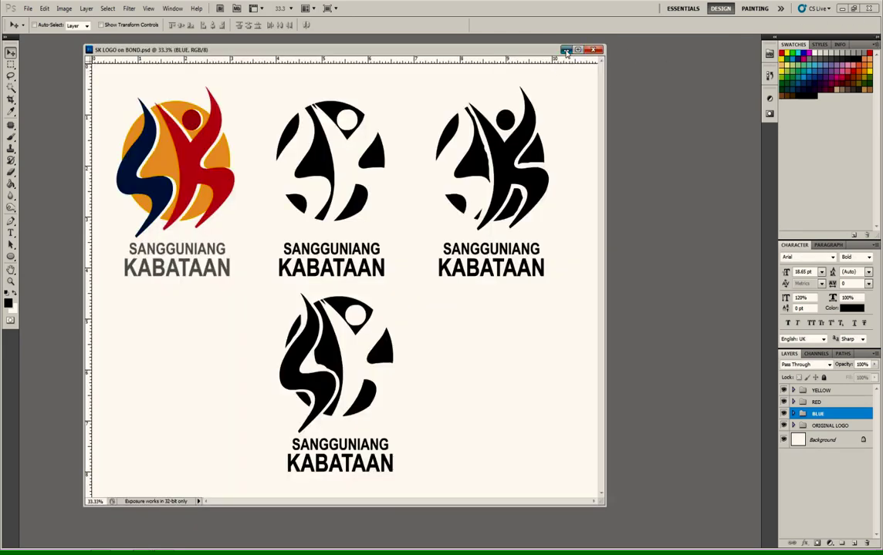
Close the logo document, refresh the desktop to reveal Negative, and launch Word 2010.
key("ctrl+w")
left_click(841, 8)
right_click(207, 215)
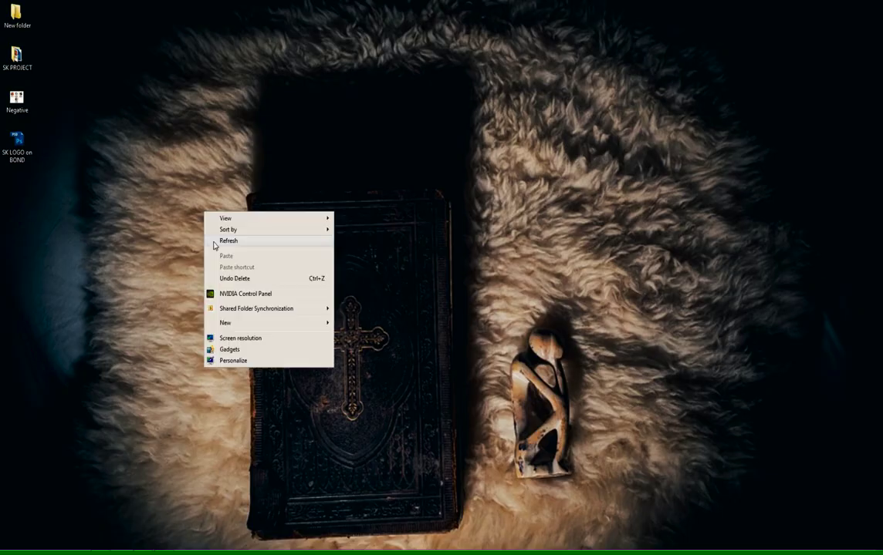
left_click(231, 242)
left_click(28, 106)
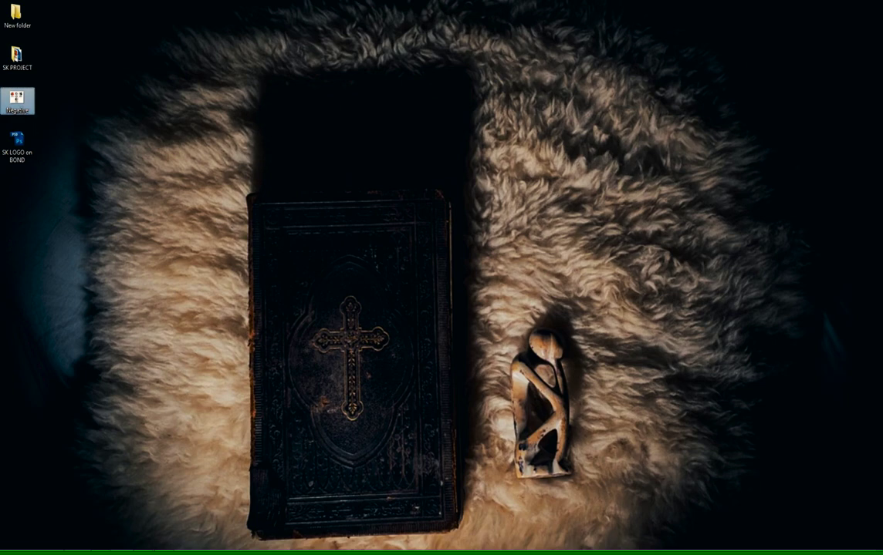
left_click(14, 544)
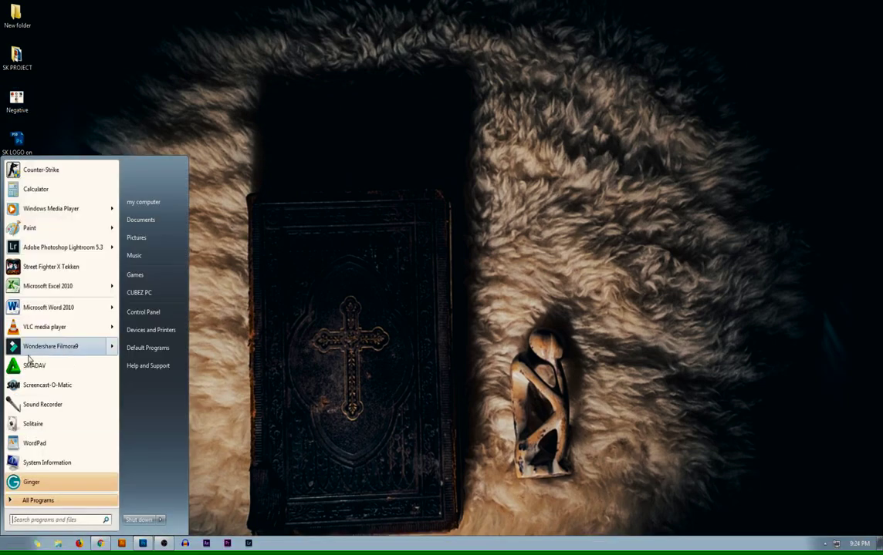
left_click(42, 308)
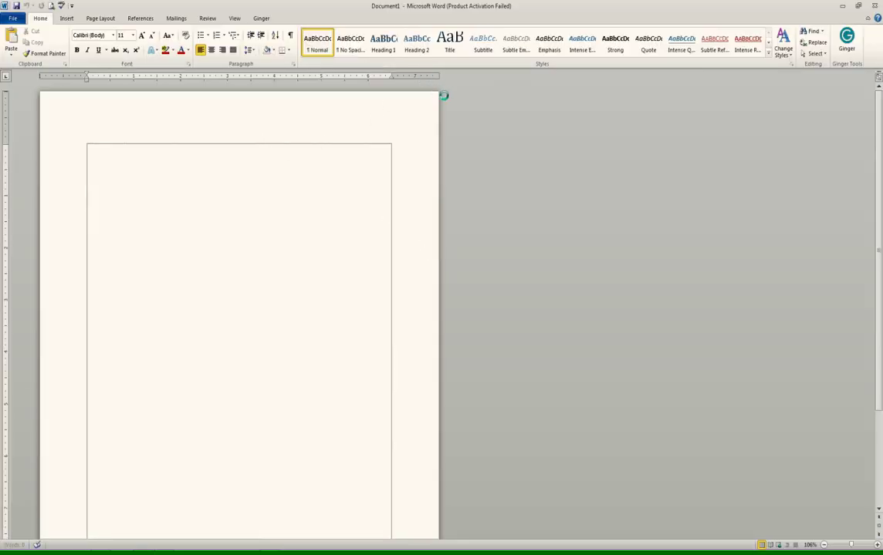
Make the page landscape with a wider custom paper size, then dismiss the activation warning.
double_click(420, 77)
left_click(401, 236)
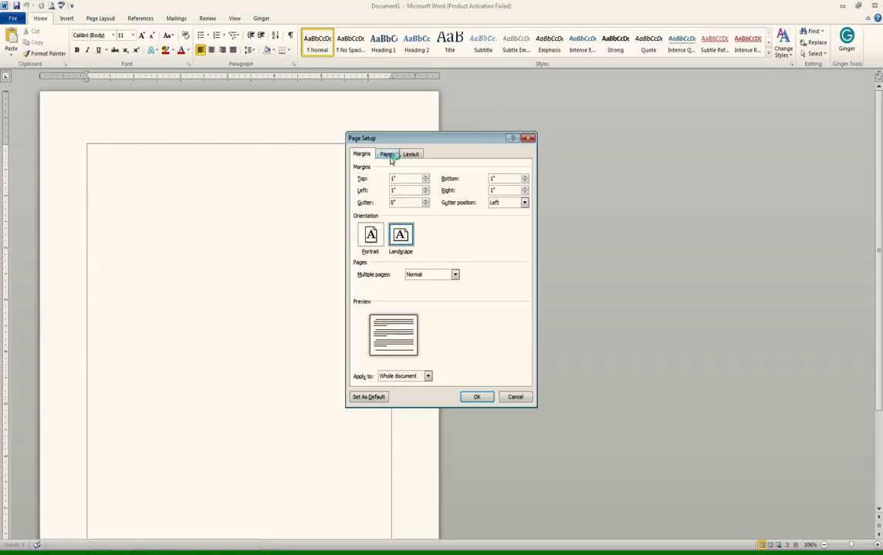
left_click(387, 154)
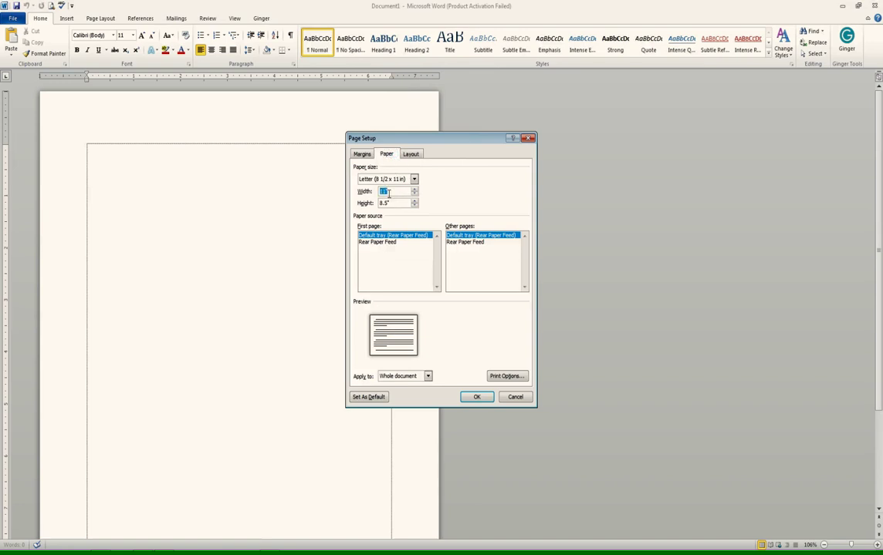
left_click(477, 397)
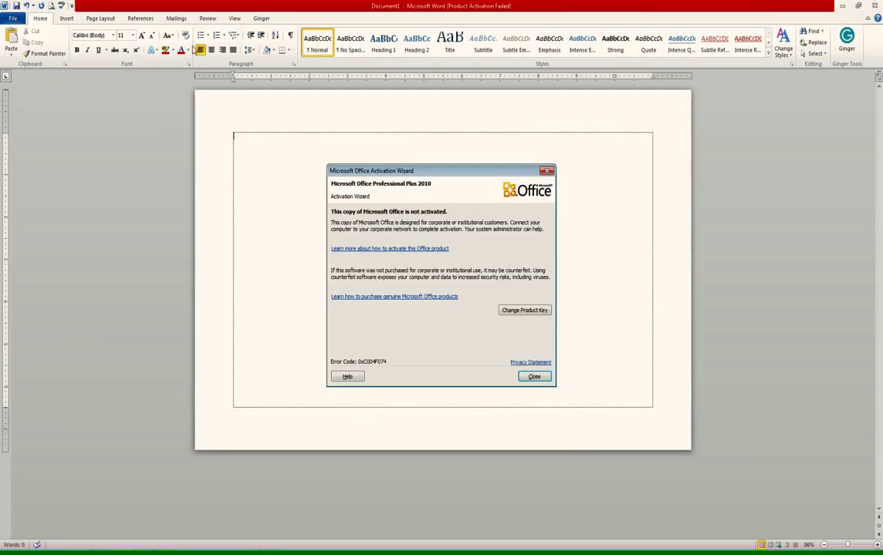
left_click(546, 170)
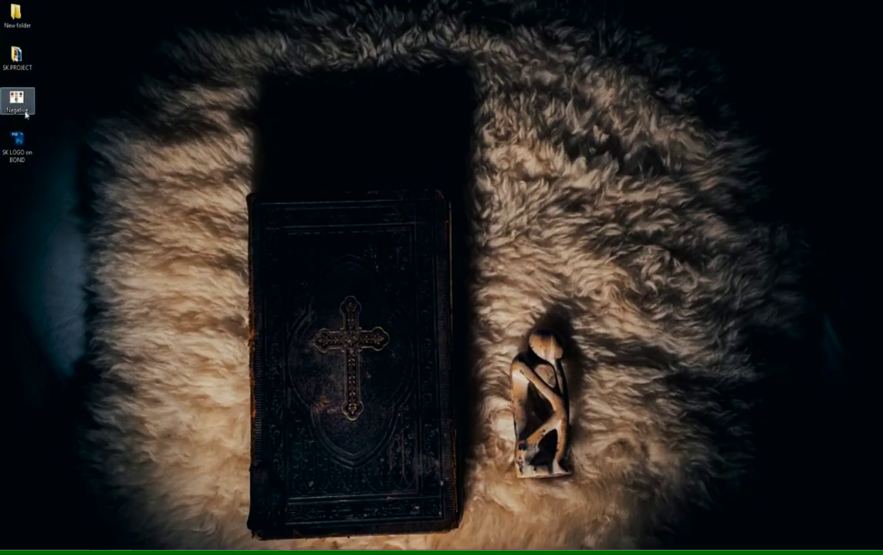
Preview the Negative JPEG in Photo Viewer, then copy it from the desktop.
right_click(17, 89)
left_click(34, 96)
left_click(874, 5)
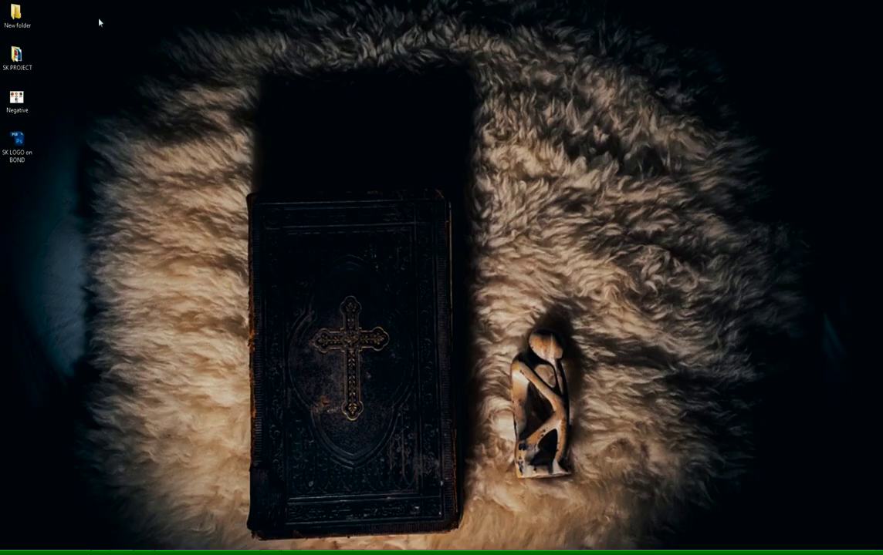
right_click(23, 102)
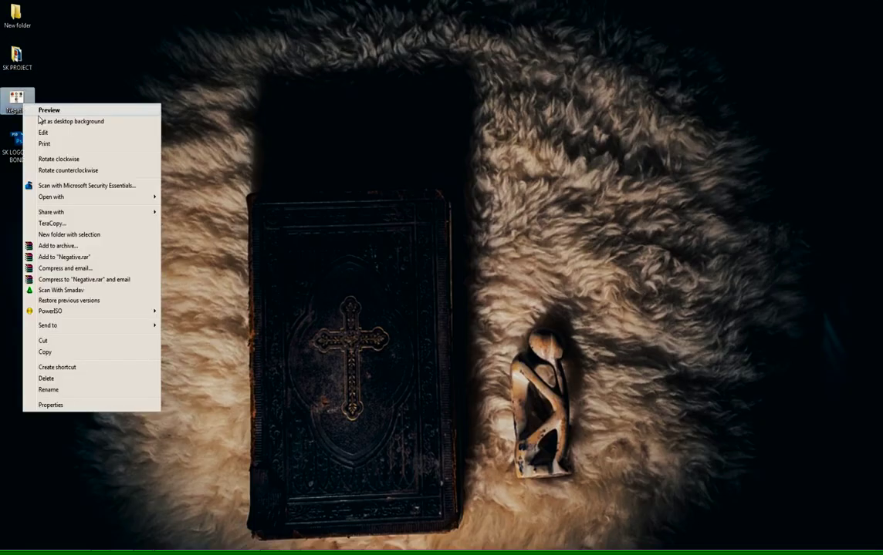
left_click(45, 352)
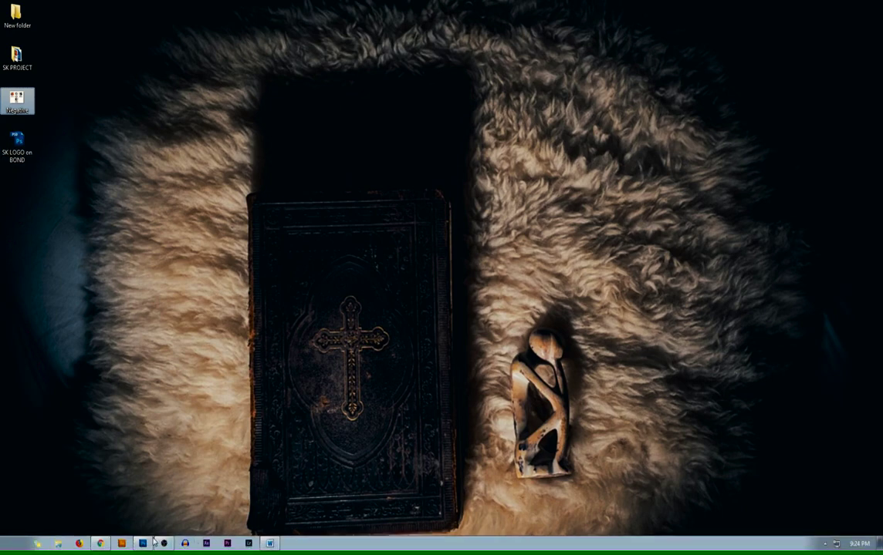
Paste the Negative logo sheet, set free-moving text wrapping, and move it up to fit.
left_click(269, 544)
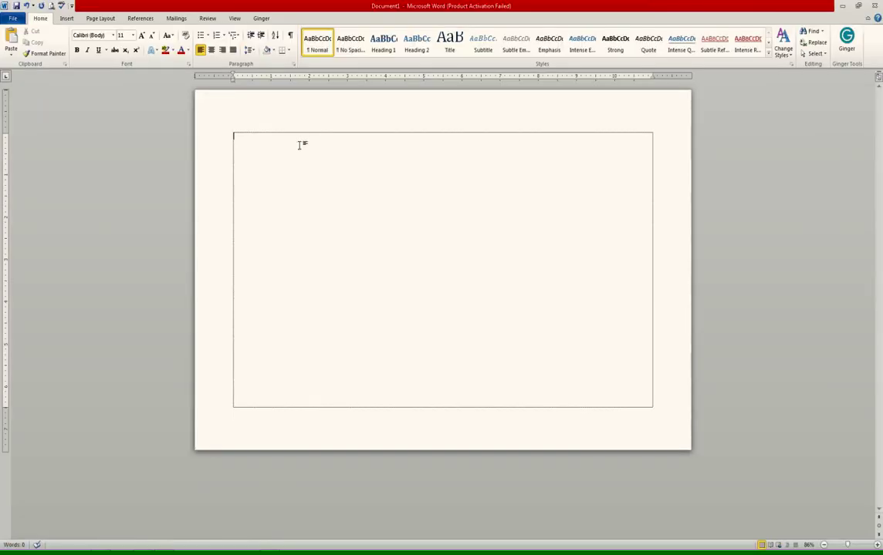
key("ctrl+v")
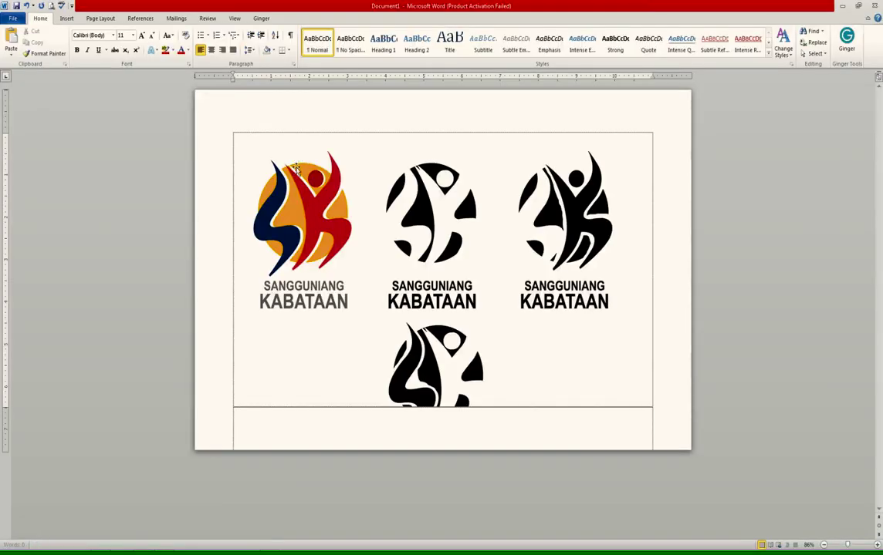
right_click(311, 180)
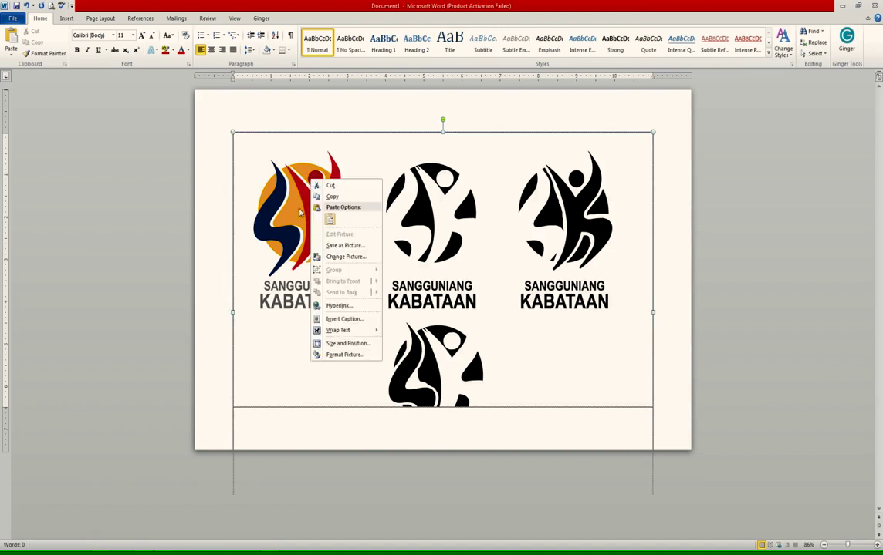
mouse_move(305, 359)
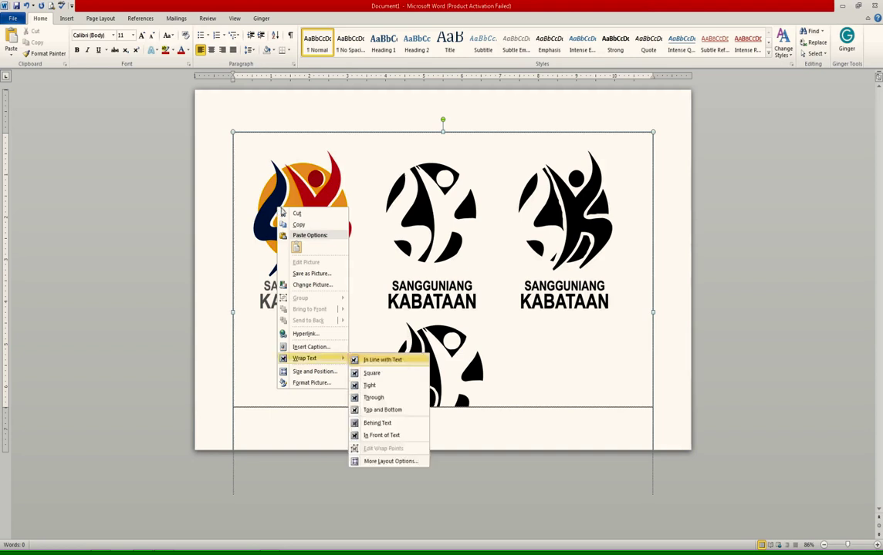
left_click(433, 184)
right_click(433, 185)
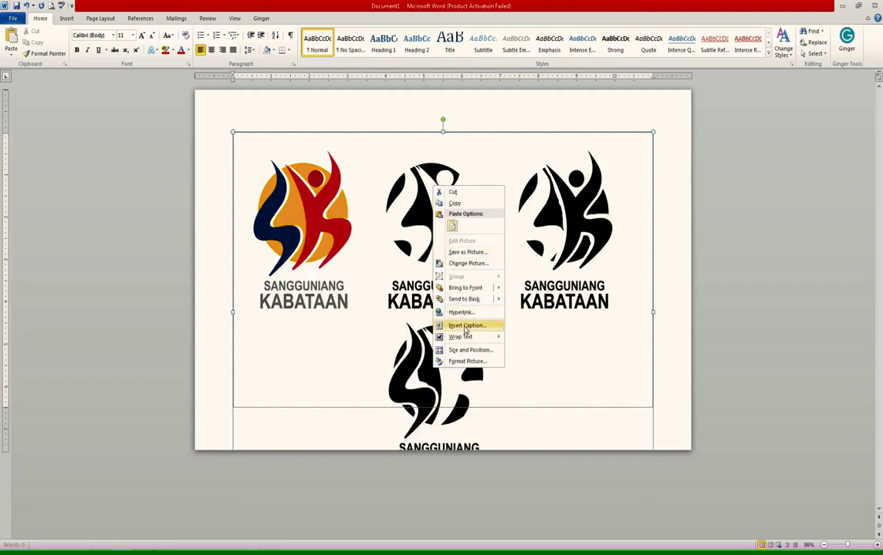
left_click(343, 202)
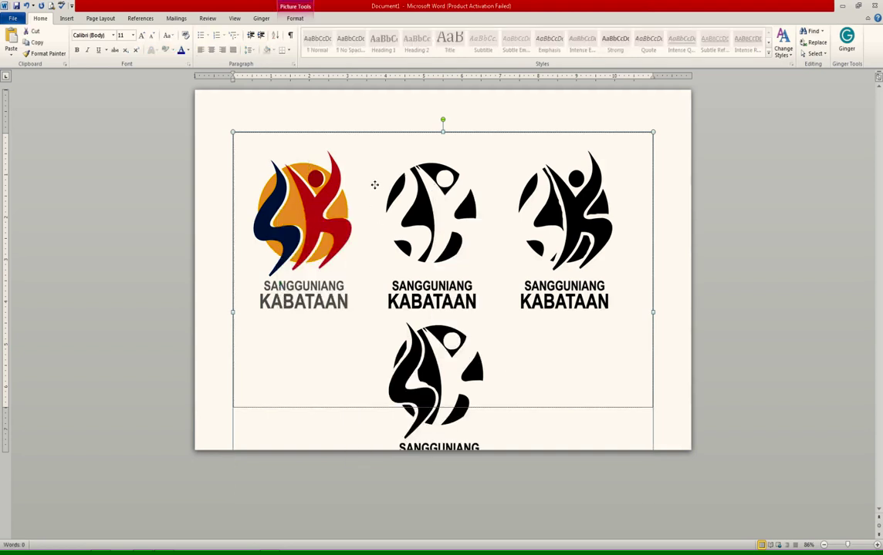
left_click_drag(375, 175, 471, 214)
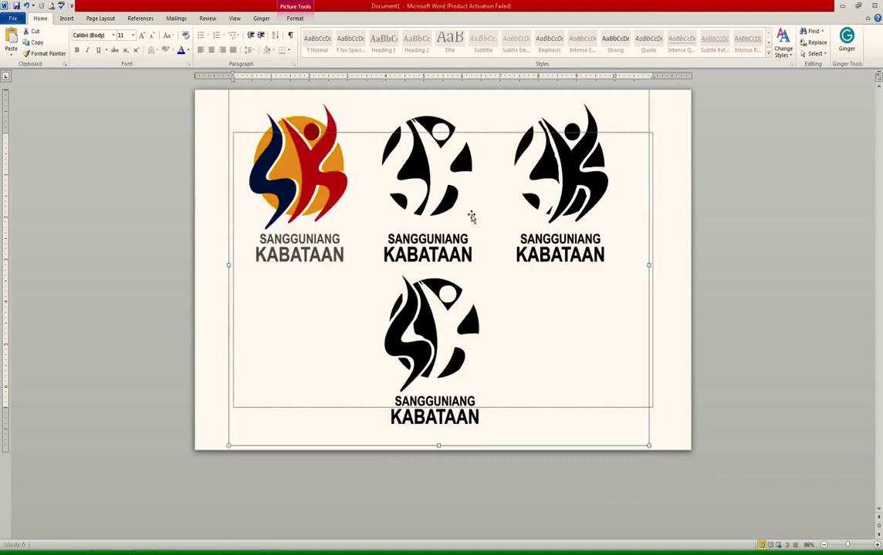
left_click(380, 191)
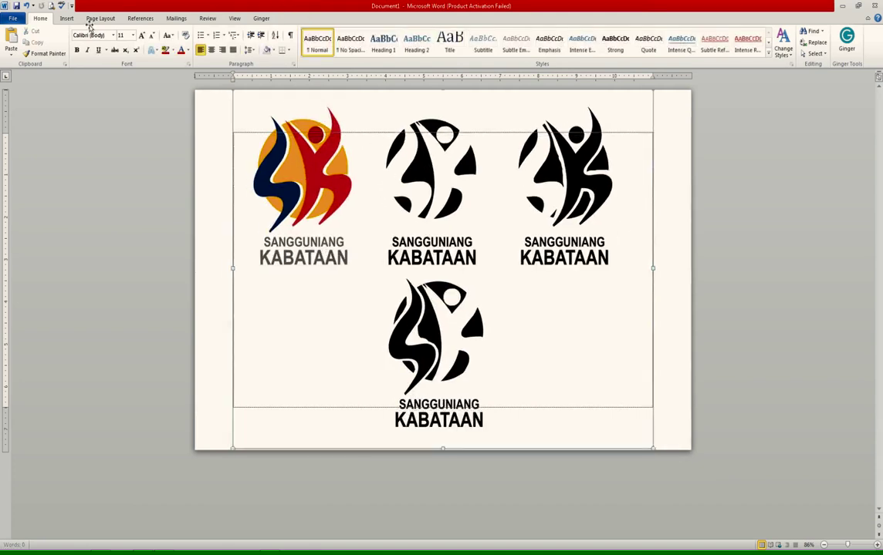
left_click(12, 18)
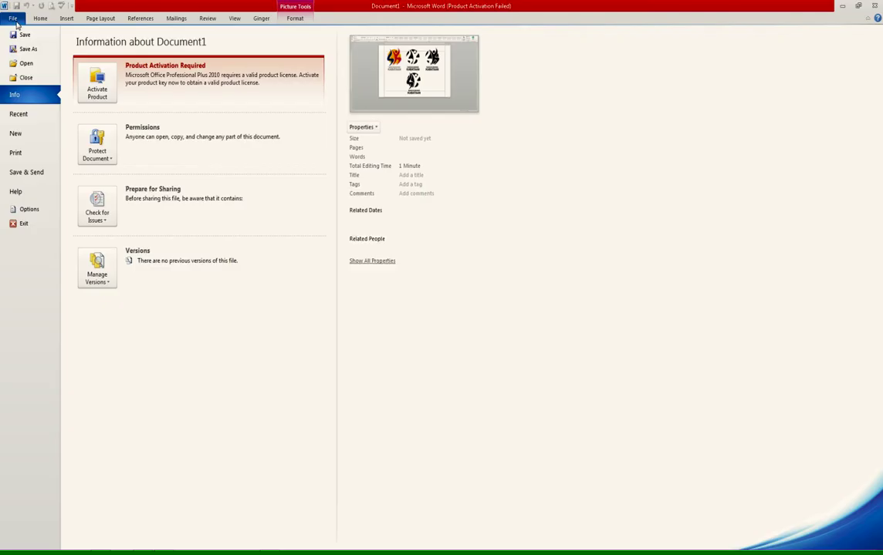
Print the page on the EPSON L120 at High quality, then cancel the not-ready warning.
left_click(19, 151)
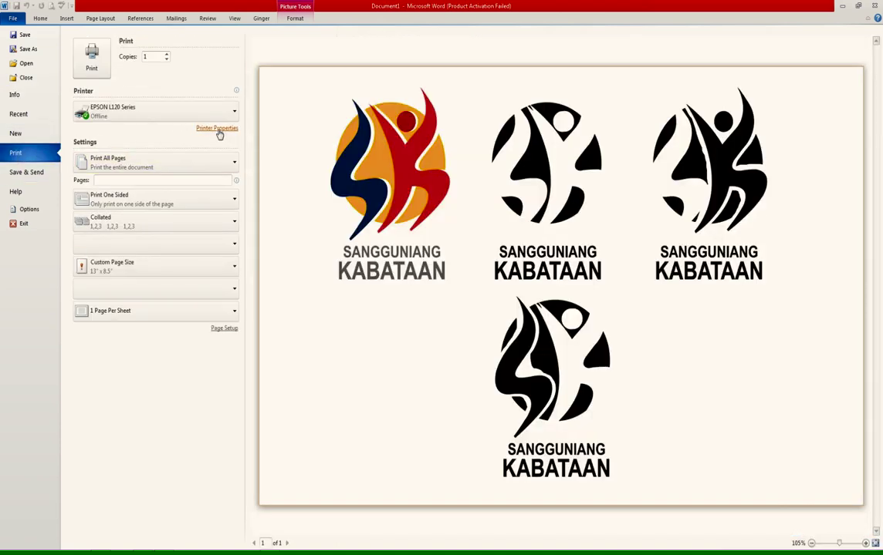
left_click(217, 128)
left_click(171, 117)
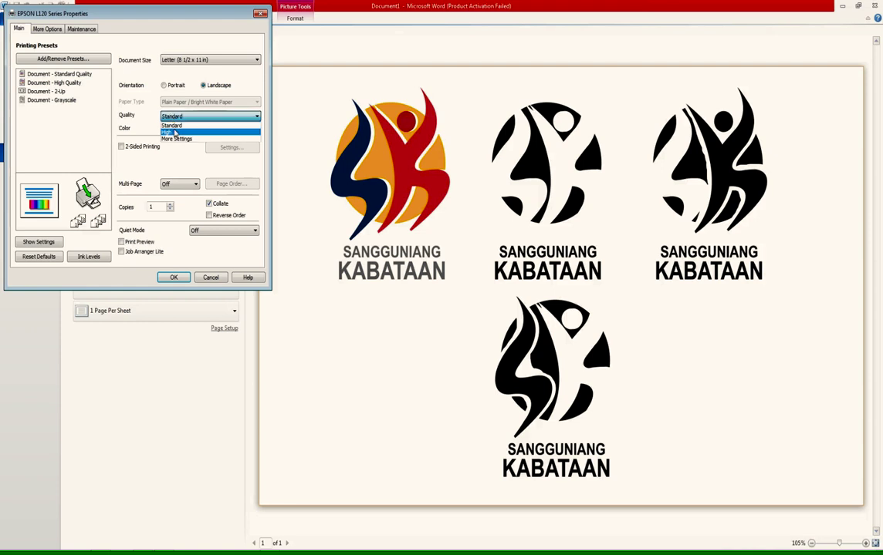
left_click(175, 132)
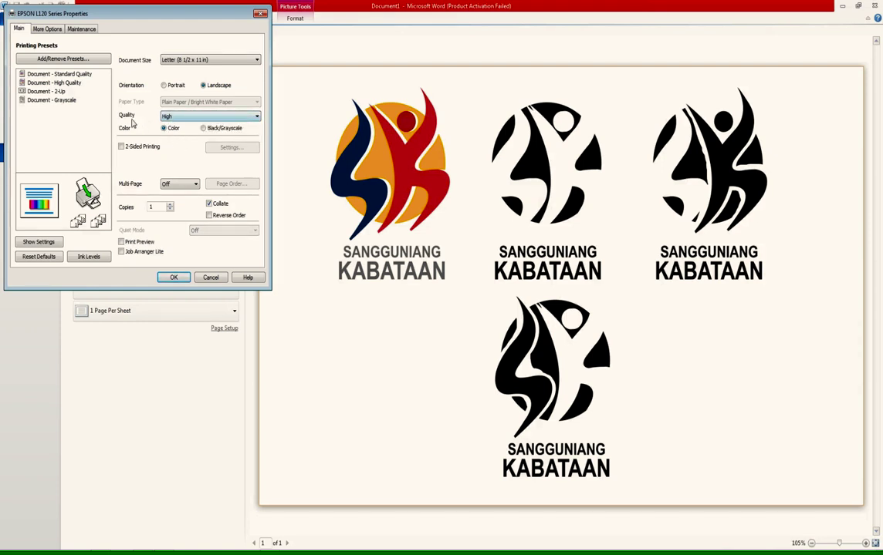
left_click(173, 279)
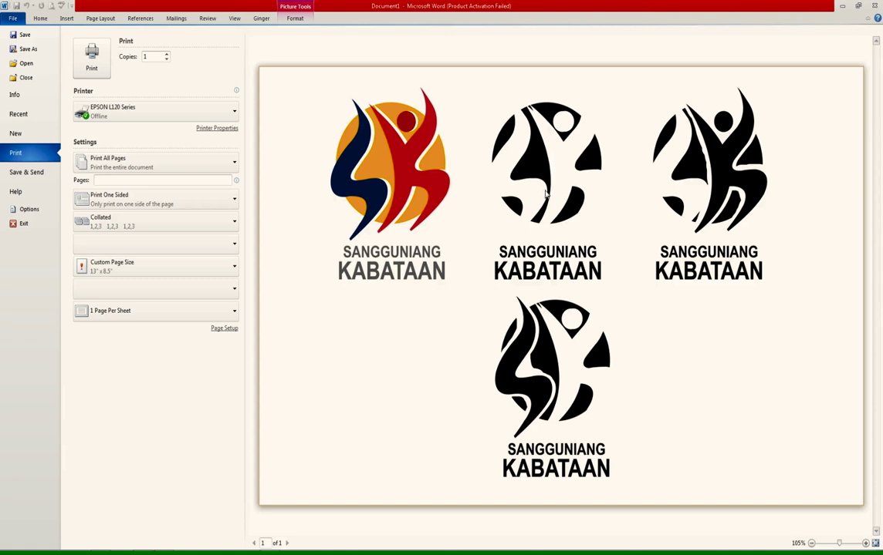
left_click(215, 130)
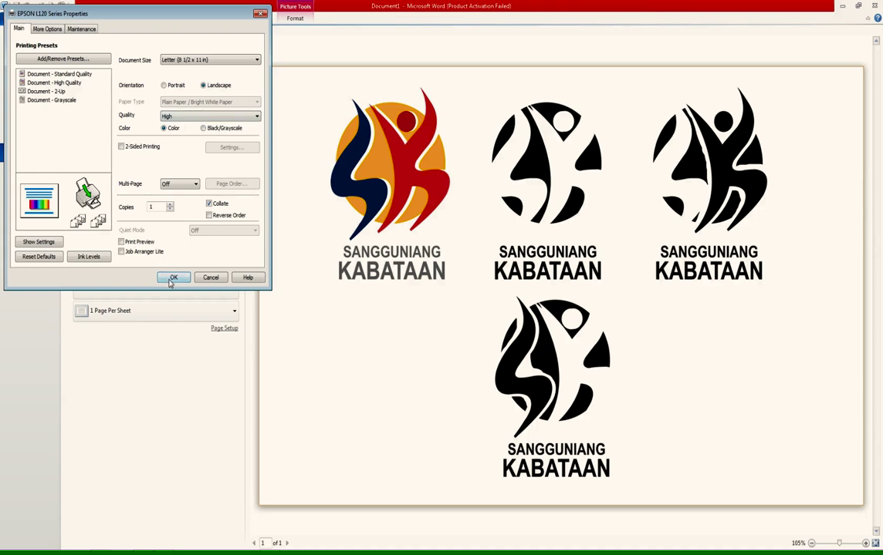
left_click(174, 277)
left_click(82, 66)
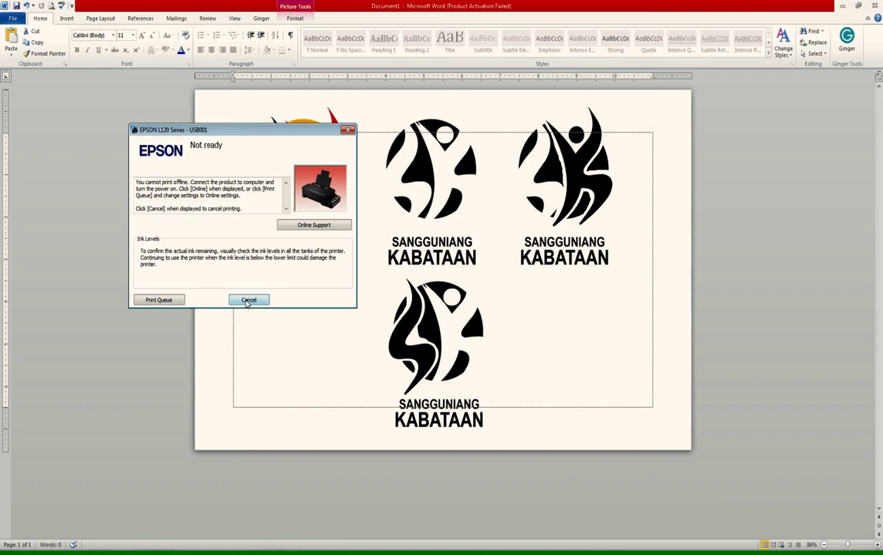
left_click(249, 300)
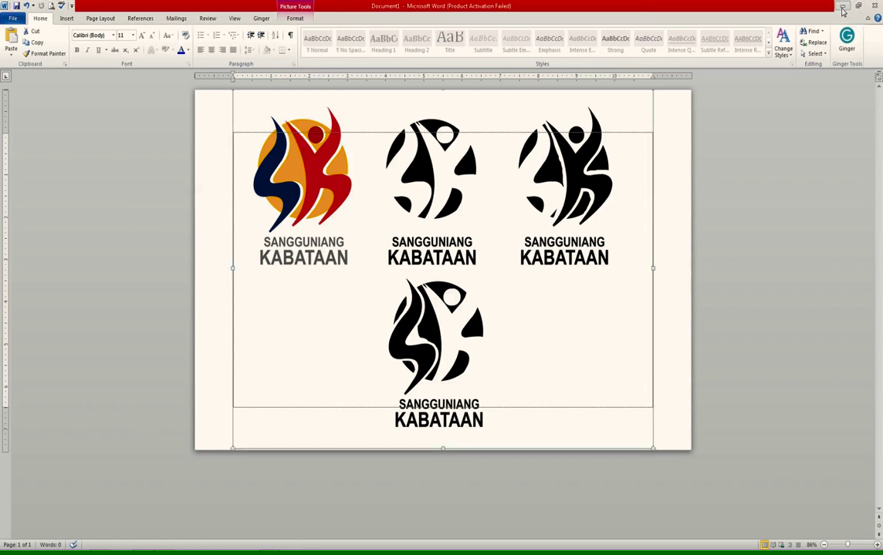
Minimise the Word window to end the session.
left_click(843, 9)
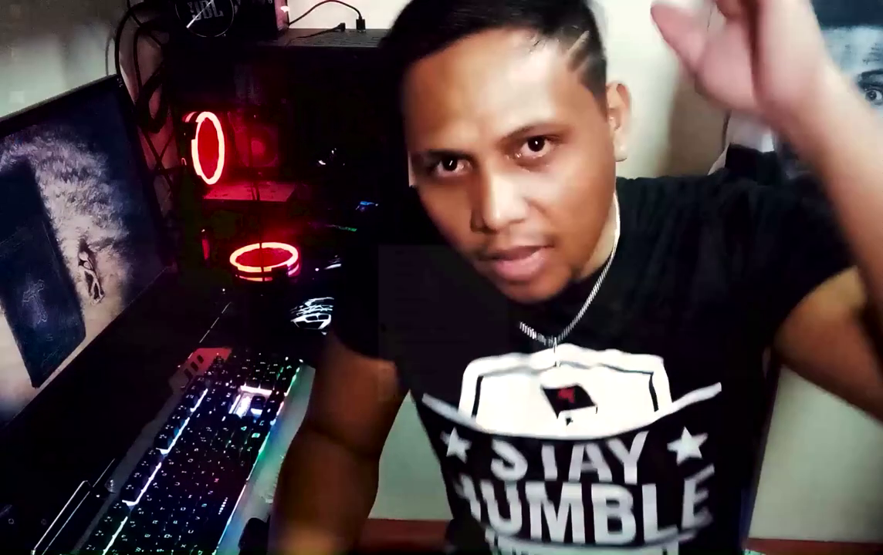